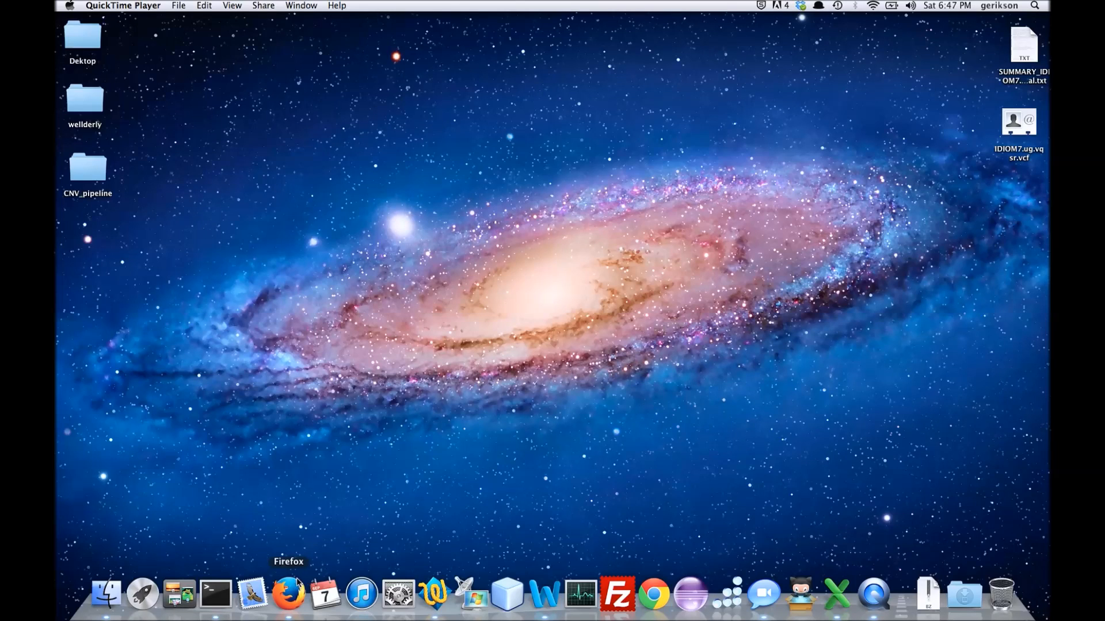
Step: Open Firefox and go to the Scripps Genome ADVISER site at genomics.scripps.edu/ADVISER/
{"action": "left_click", "coordinate": [289, 593]}
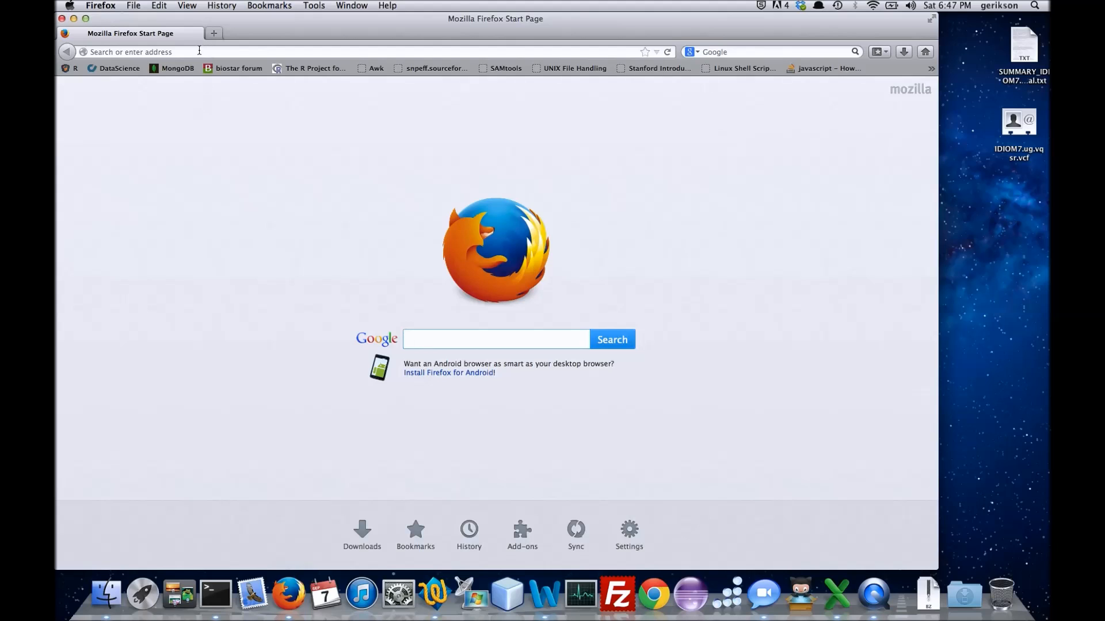
{"action": "left_click", "coordinate": [202, 51]}
{"action": "type", "text": "genomics.scripps.edu/"}
{"action": "key", "text": "Return"}
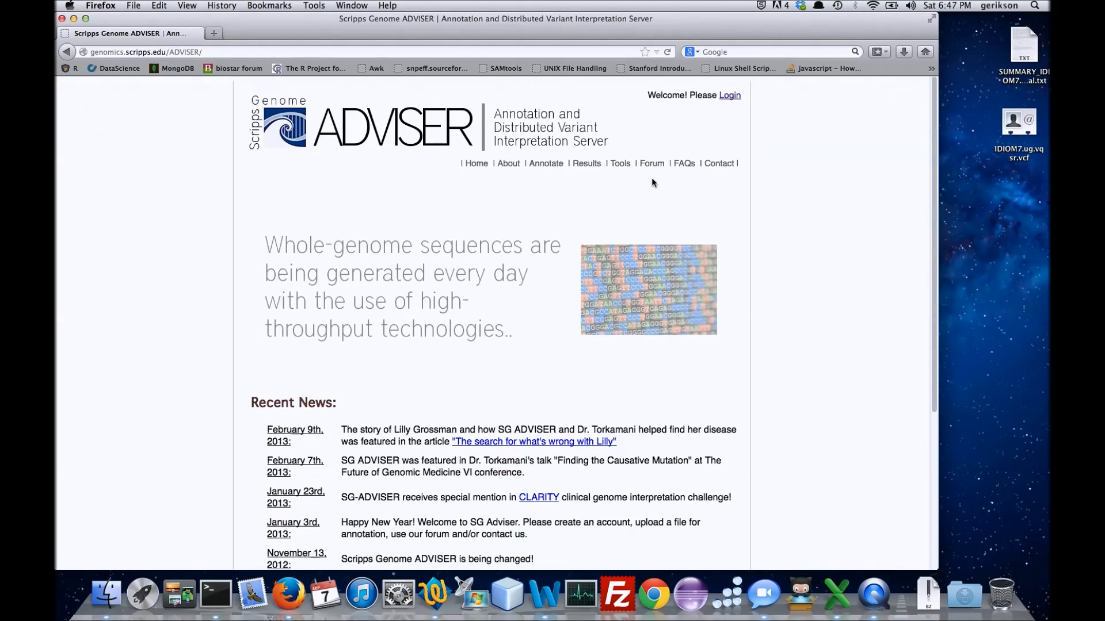
Step: Download the SG-ADVISER UI from its tool page, saving SG-Adviser_UI.zip to disk
{"action": "mouse_move", "coordinate": [625, 167]}
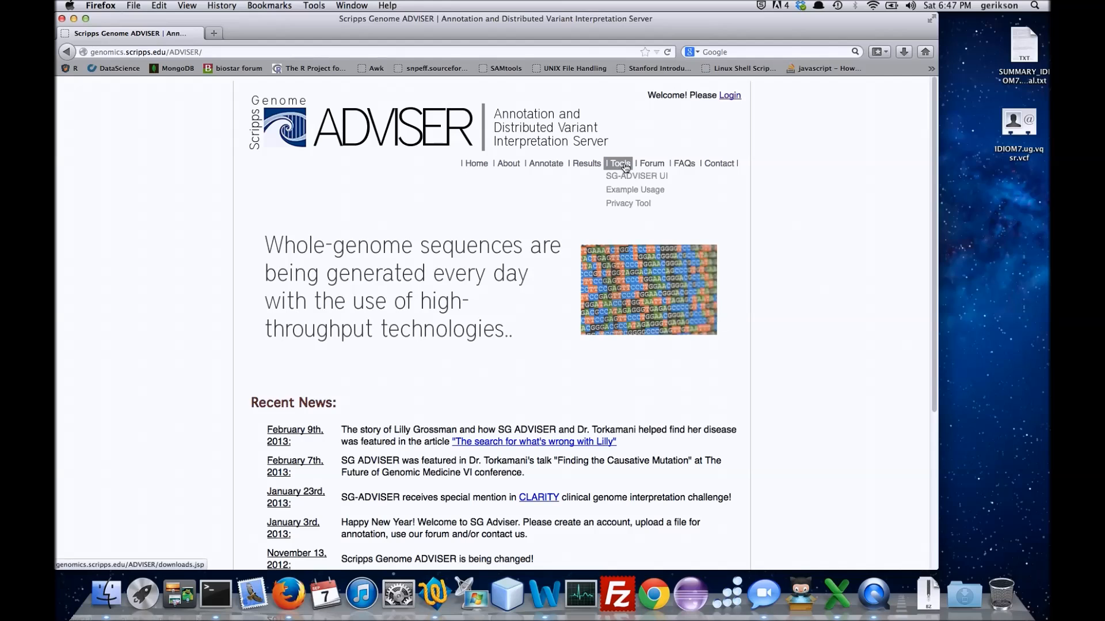
{"action": "left_click", "coordinate": [625, 176]}
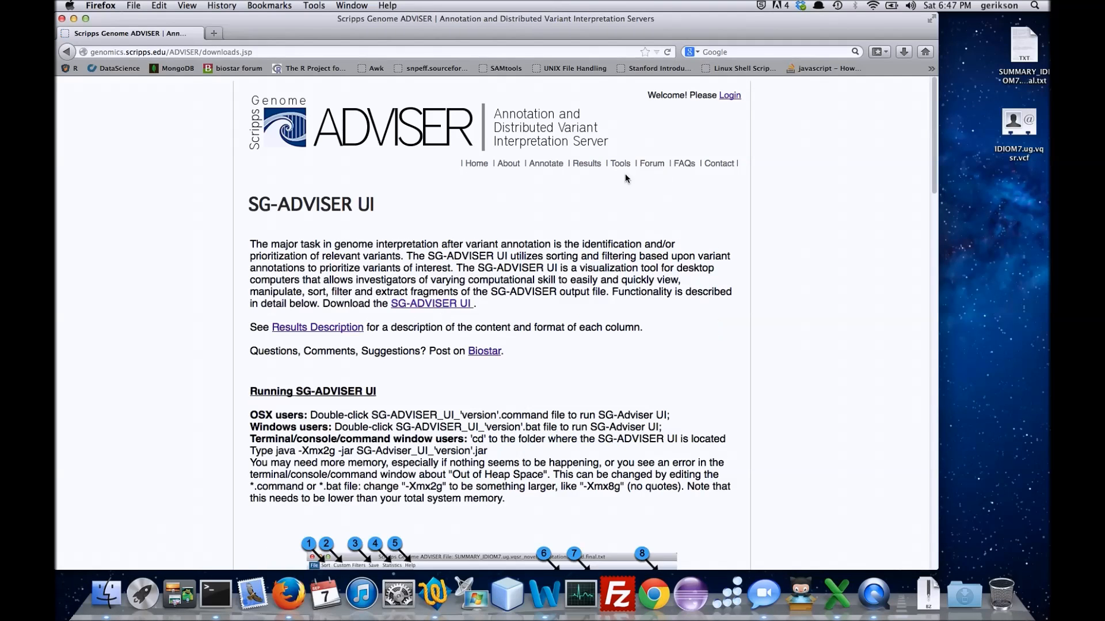
{"action": "left_click", "coordinate": [411, 305]}
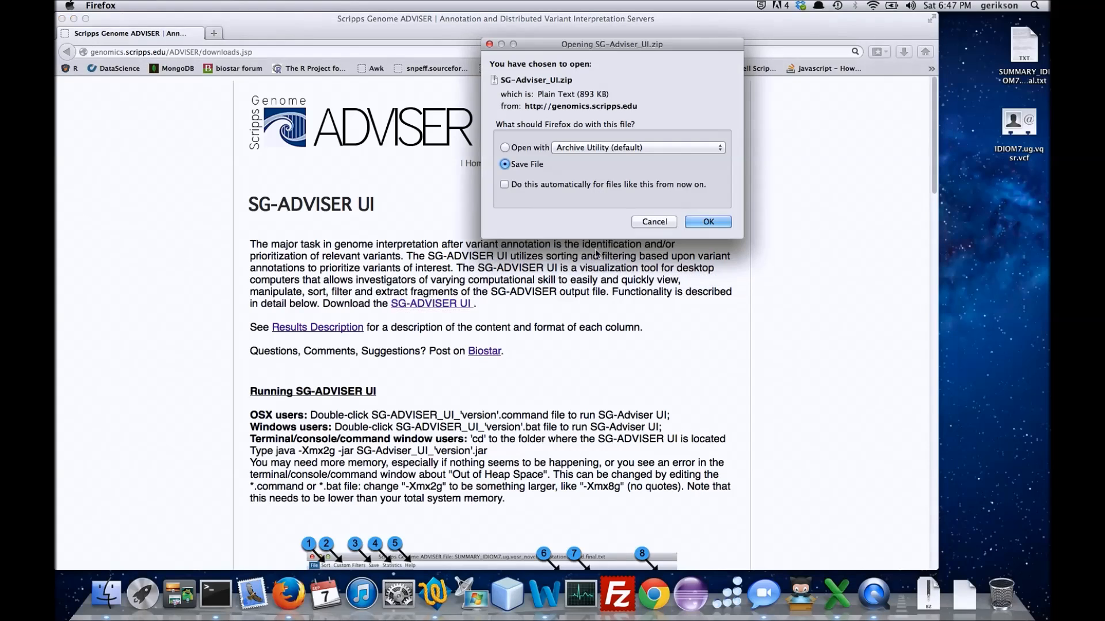
{"action": "left_click", "coordinate": [713, 221]}
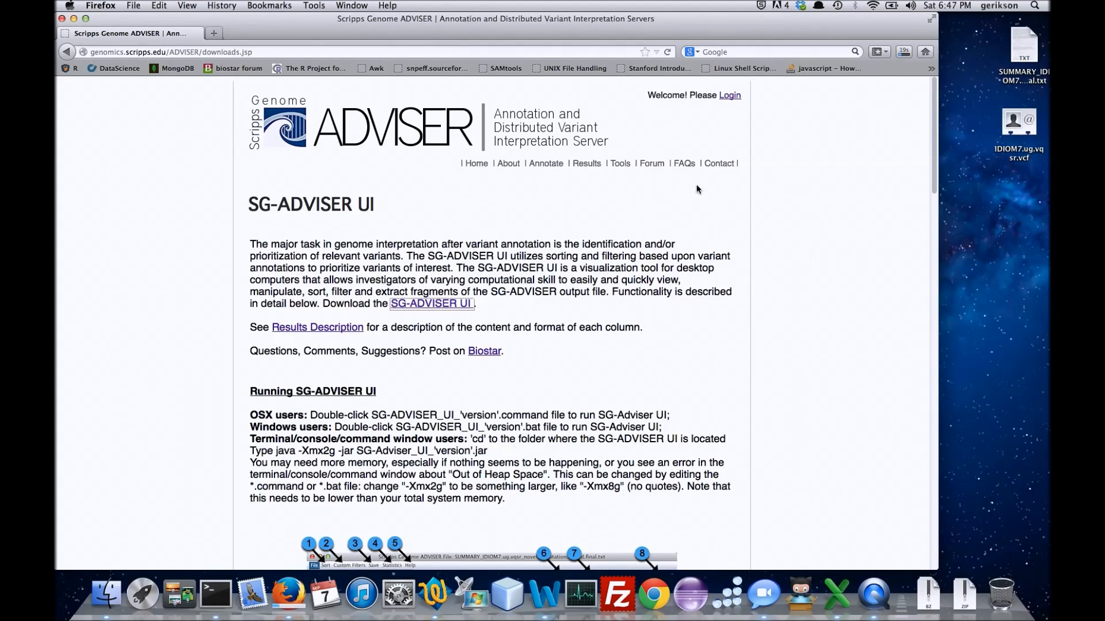
Step: View the site's account registration form and the Background page about SG-ADVISER
{"action": "left_click", "coordinate": [729, 96]}
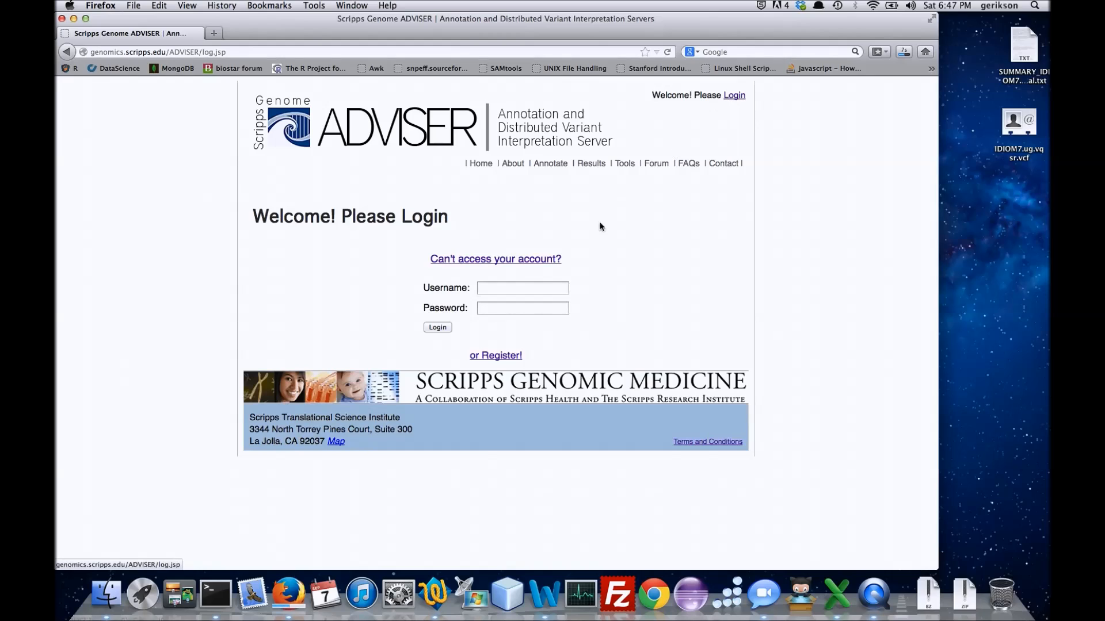
{"action": "left_click", "coordinate": [513, 354]}
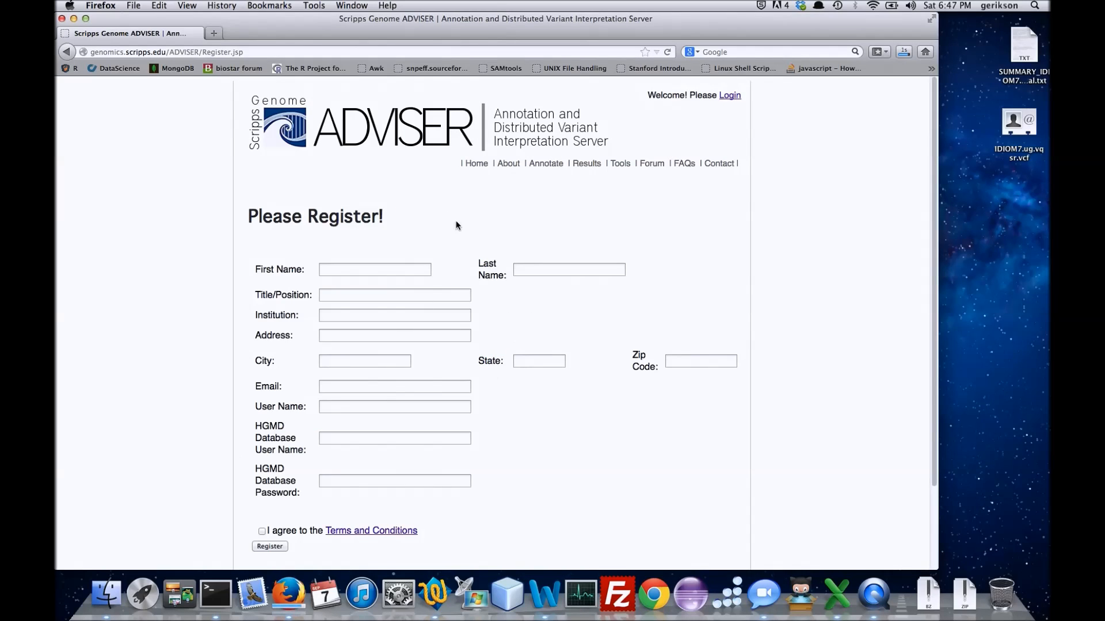
{"action": "mouse_move", "coordinate": [509, 164]}
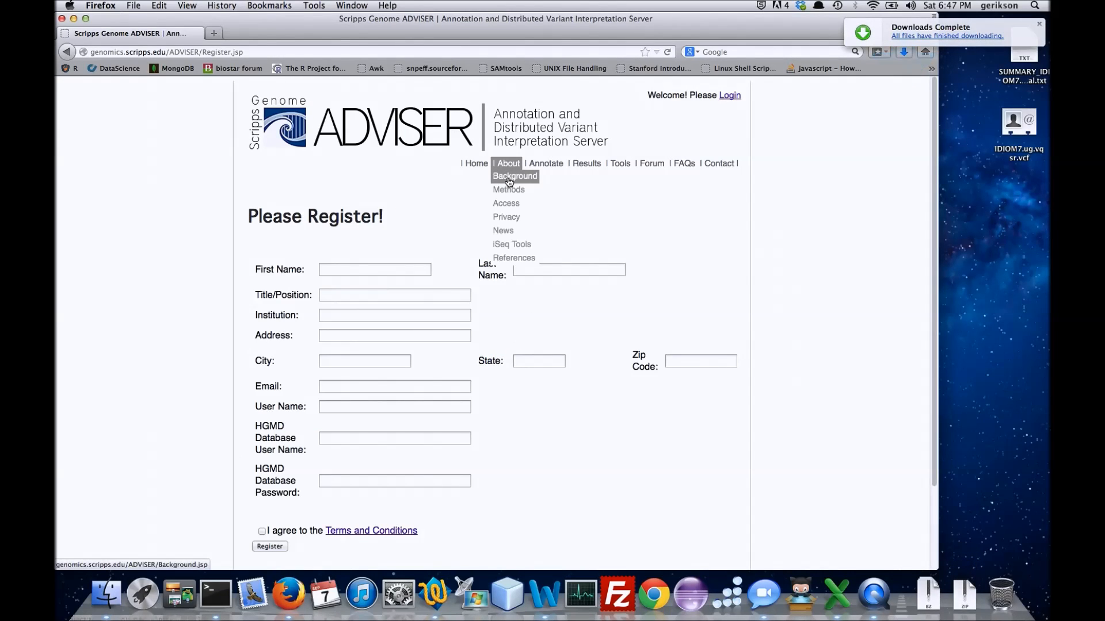
{"action": "left_click", "coordinate": [510, 176]}
Step: Open the Result Description page and look through the explanations of the annotation columns
{"action": "mouse_move", "coordinate": [539, 164]}
{"action": "mouse_move", "coordinate": [585, 166]}
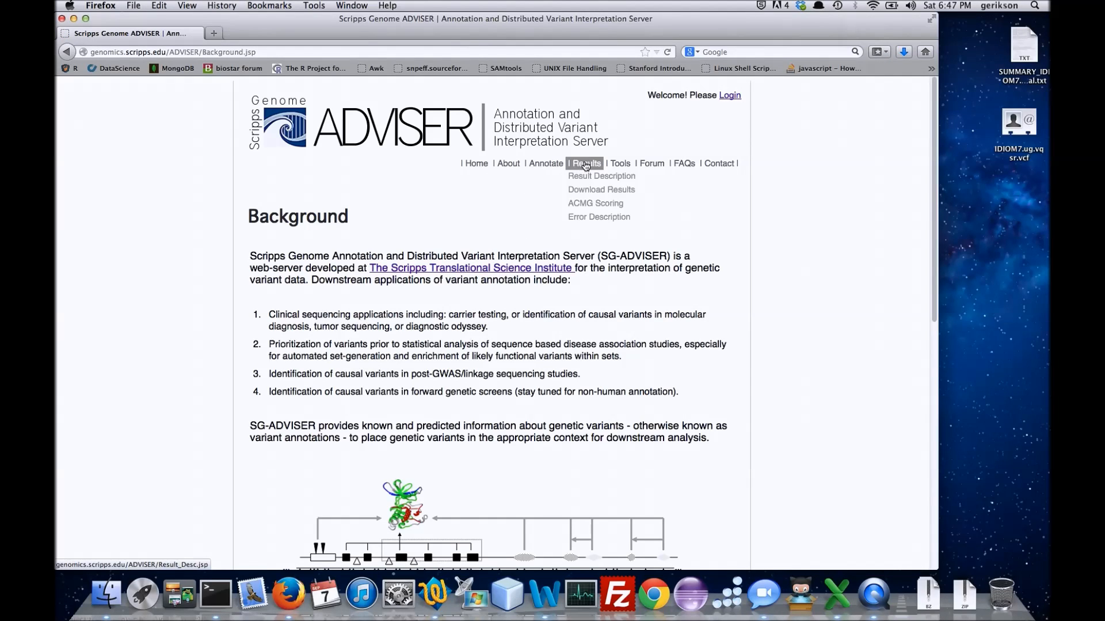
{"action": "left_click", "coordinate": [591, 179]}
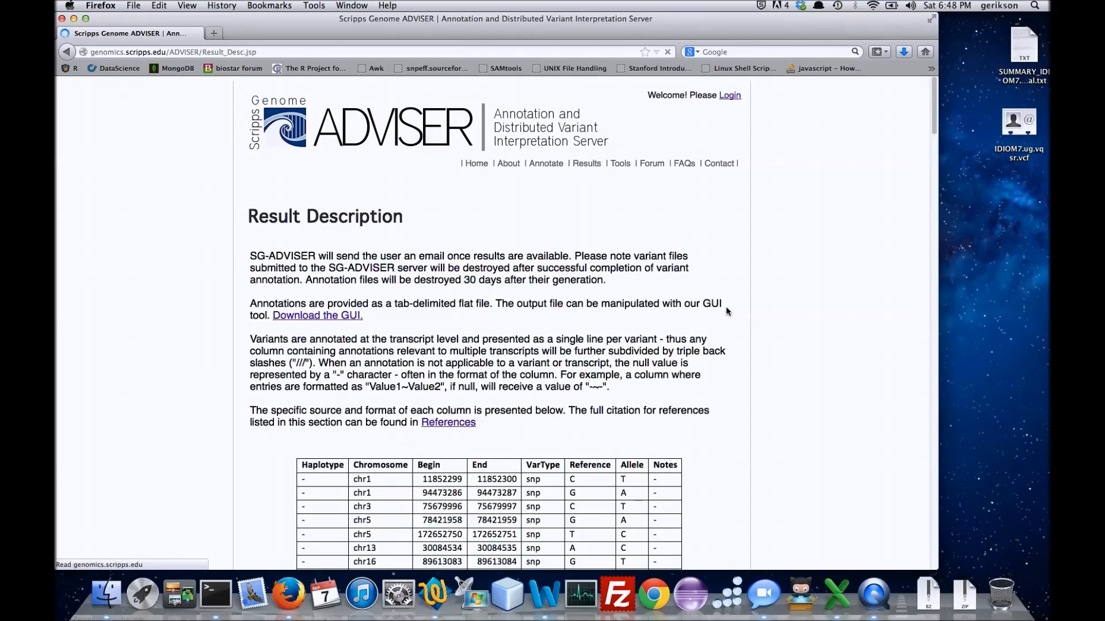
{"action": "scroll", "coordinate": [809, 250], "scroll_direction": "down", "scroll_amount": 15}
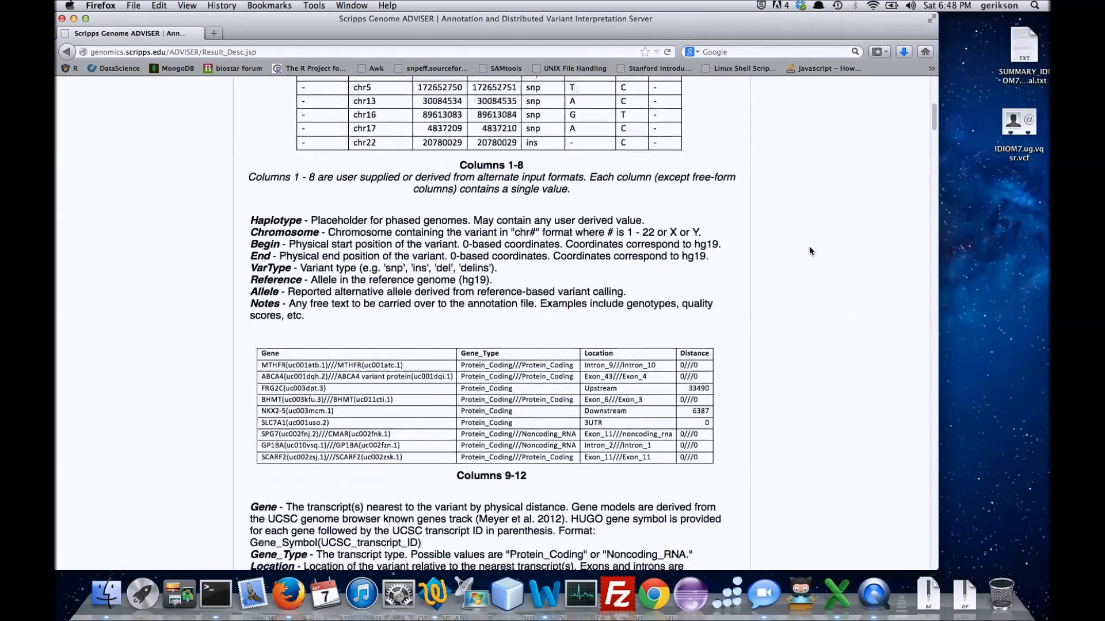
{"action": "scroll", "coordinate": [809, 251], "scroll_direction": "down", "scroll_amount": 8}
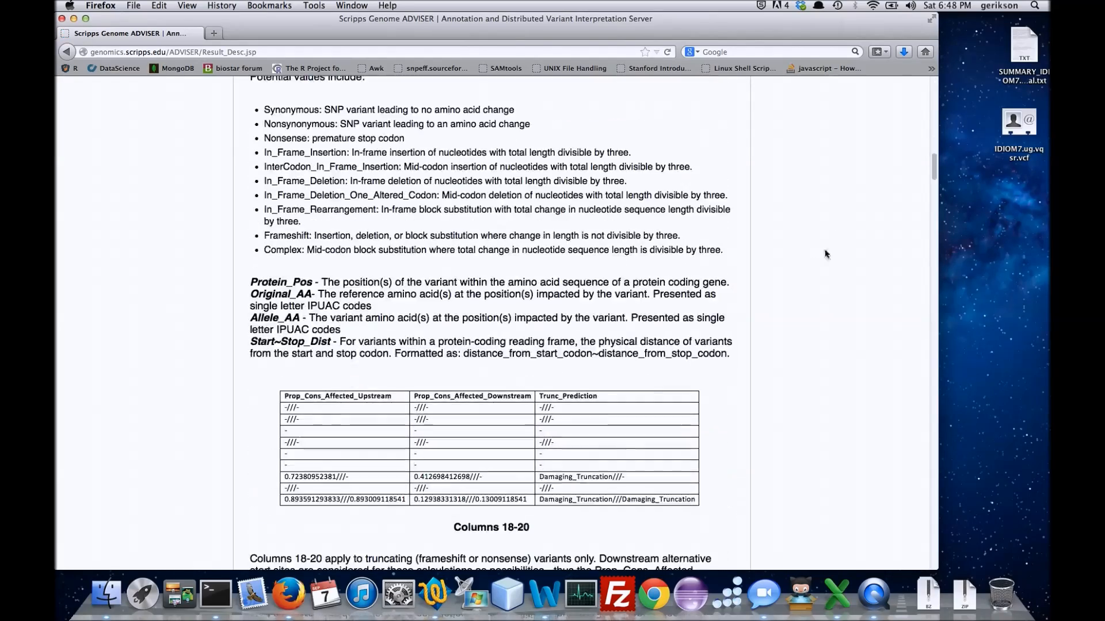
{"action": "left_click_drag", "start_coordinate": [933, 170], "coordinate": [945, 69]}
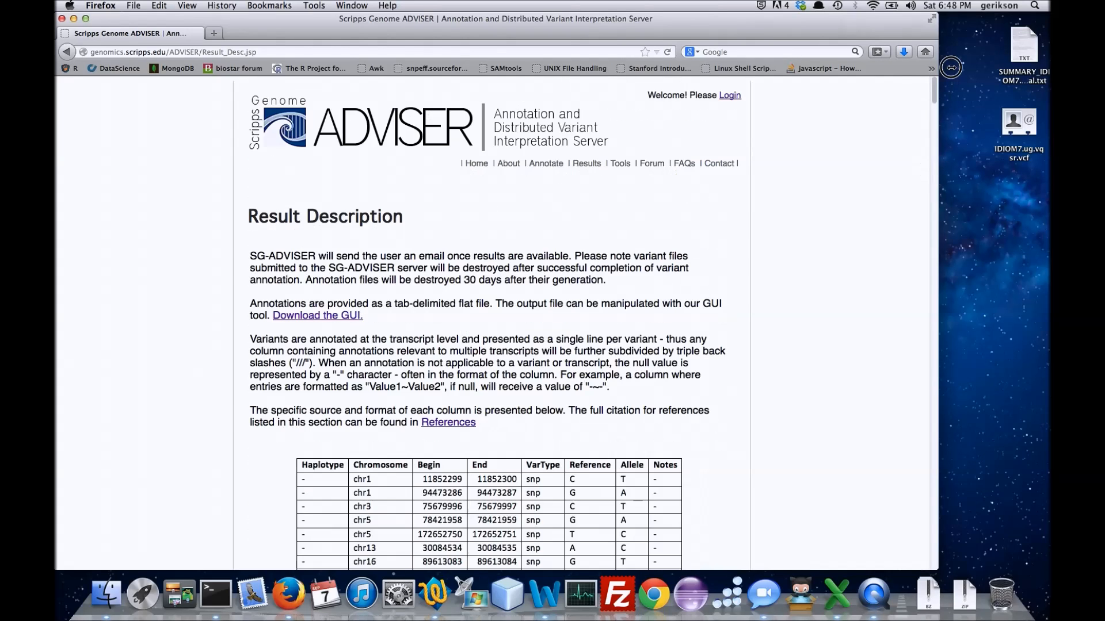
{"action": "mouse_move", "coordinate": [620, 164]}
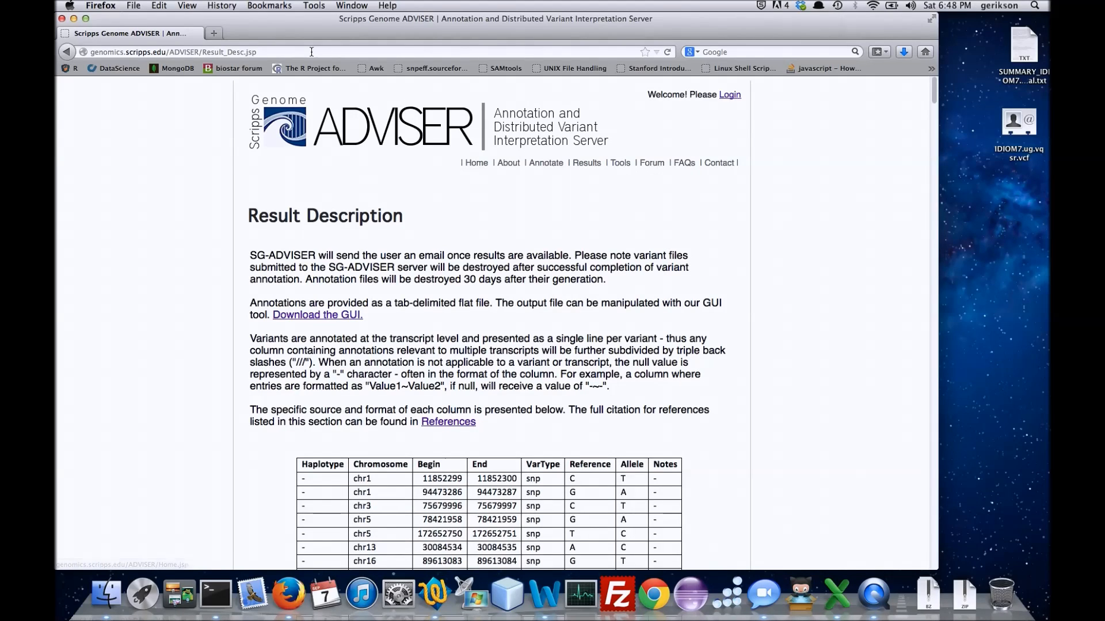
Step: Switch to Finder, extract SG-Adviser_UI.zip in the Downloads folder, and launch SG-ADVISER_UI_1.6_5.command from the extracted folder
{"action": "left_click", "coordinate": [74, 19]}
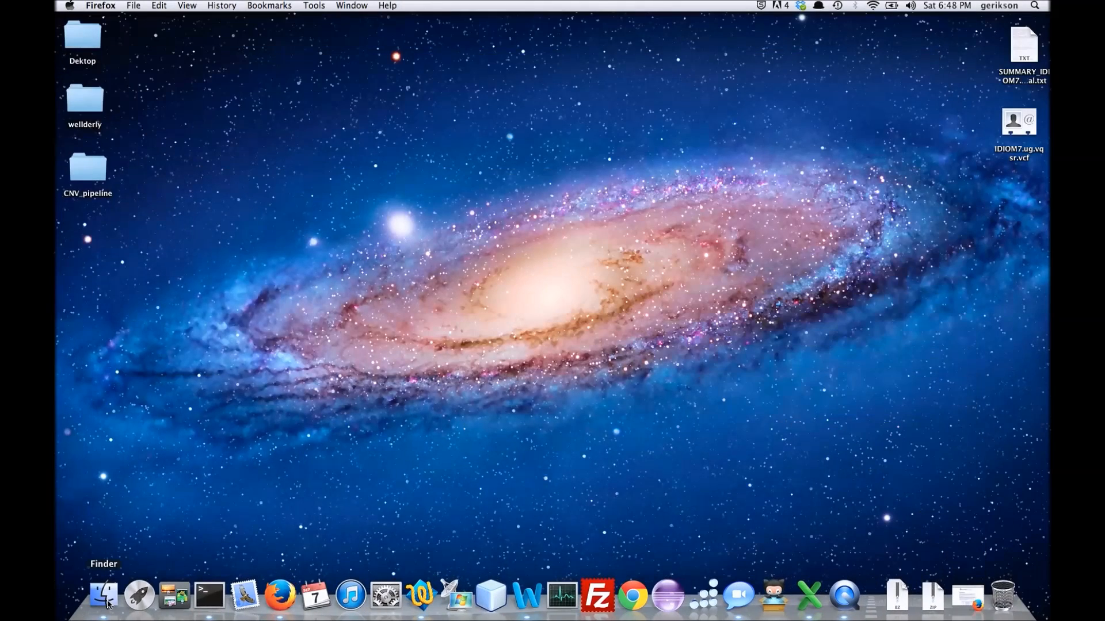
{"action": "left_click", "coordinate": [109, 599]}
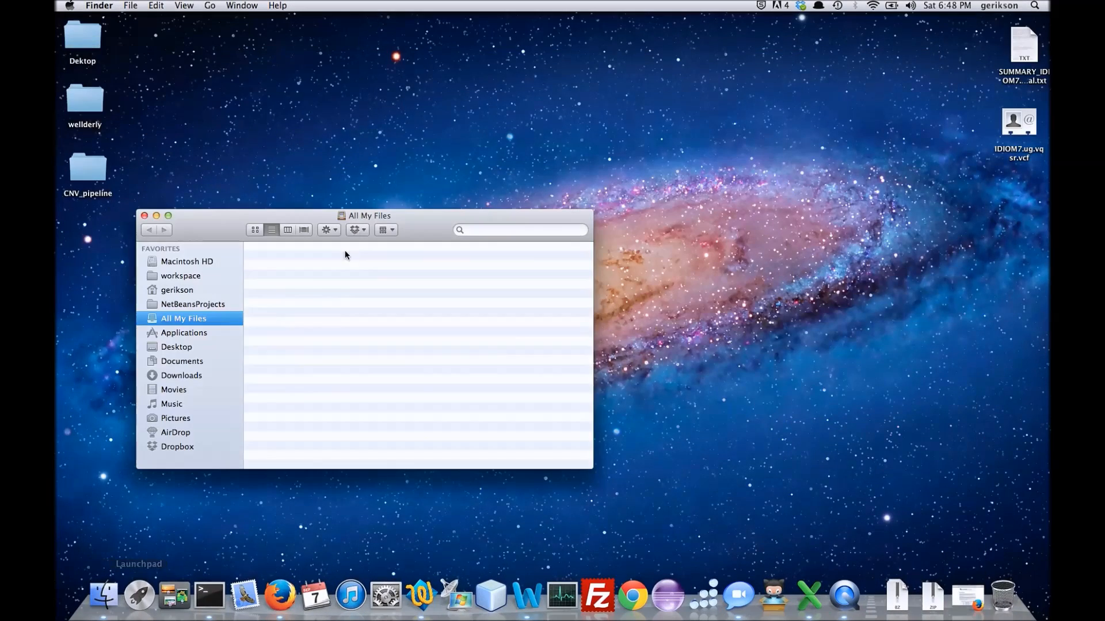
{"action": "left_click", "coordinate": [177, 377]}
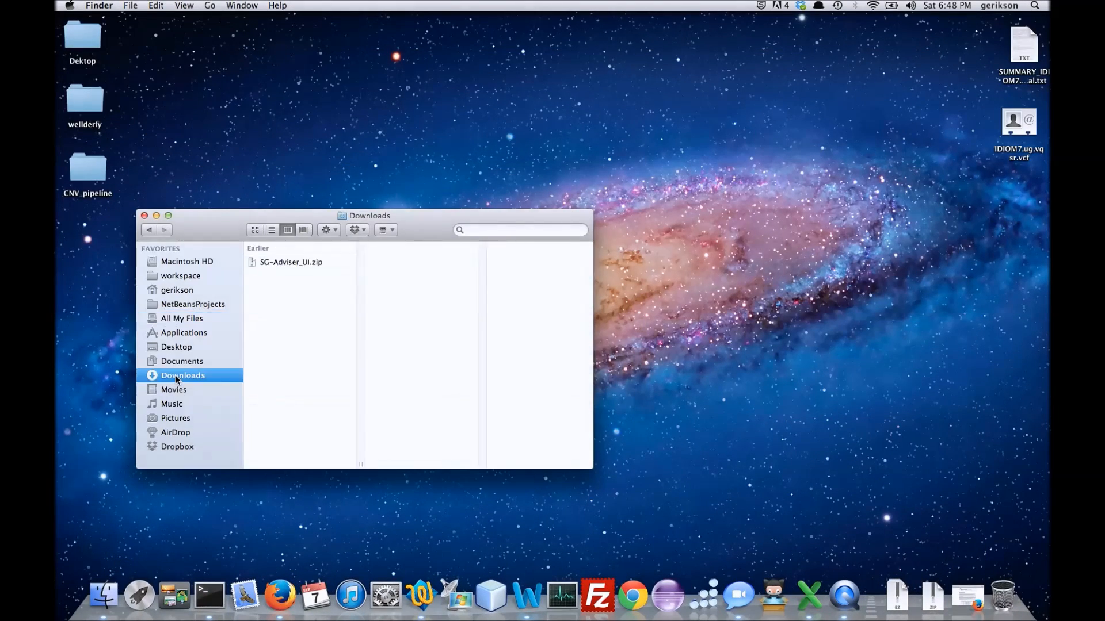
{"action": "double_click", "coordinate": [267, 263]}
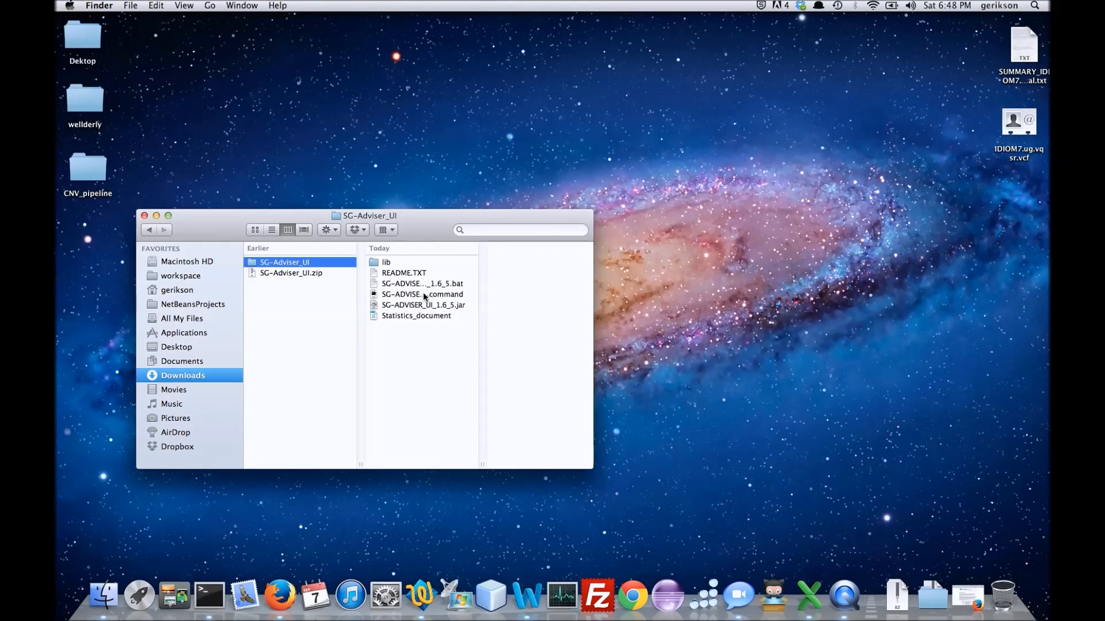
{"action": "left_click_drag", "start_coordinate": [482, 464], "coordinate": [567, 464]}
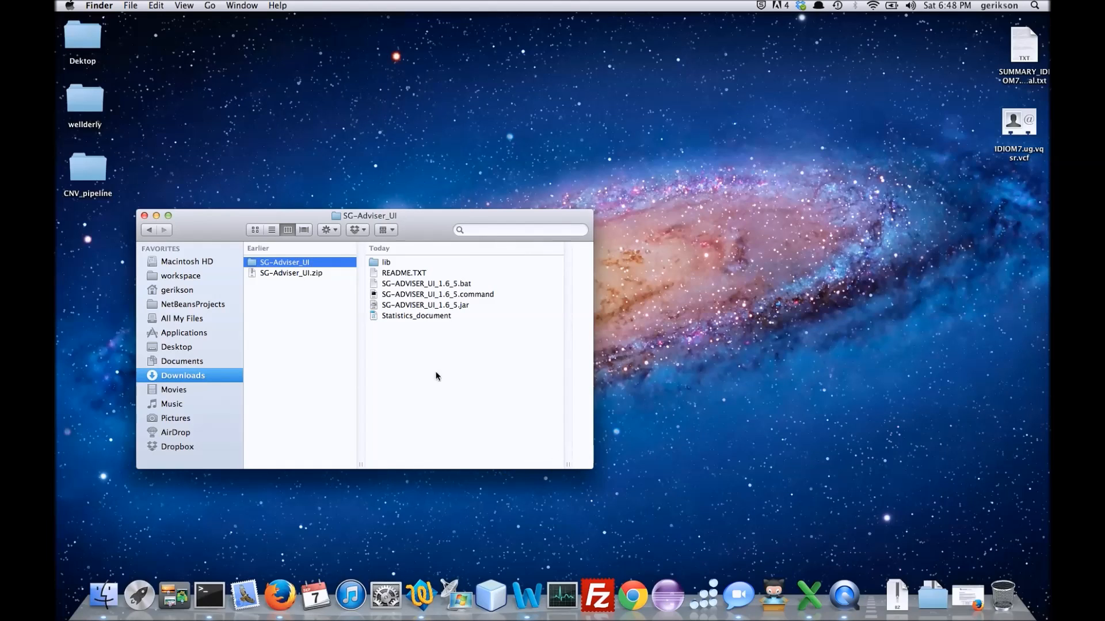
{"action": "double_click", "coordinate": [433, 295]}
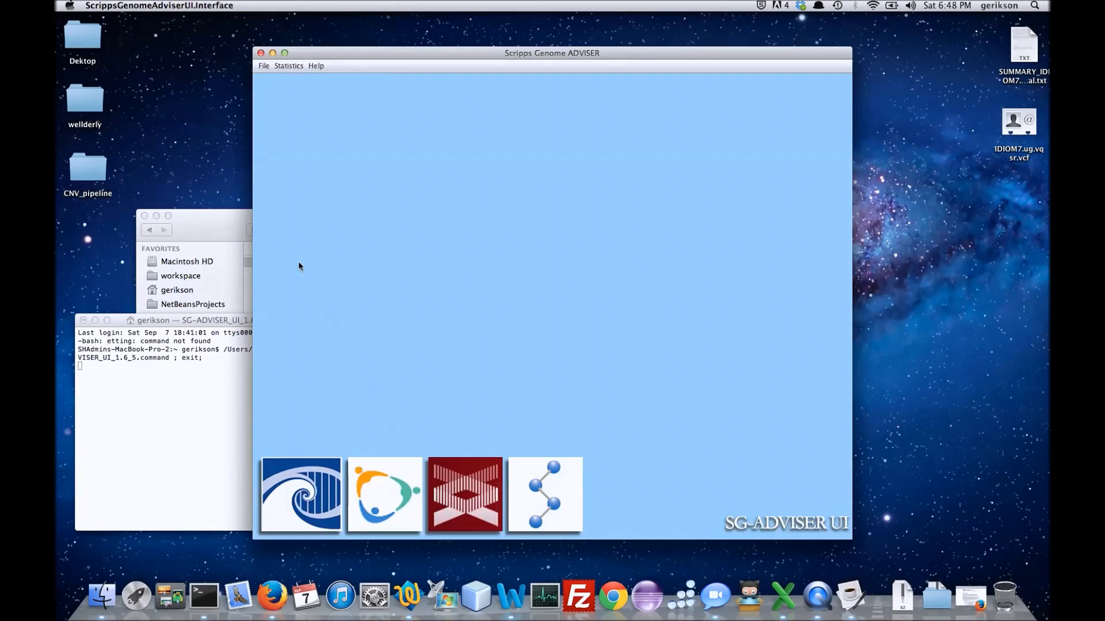
Step: Open the annotation file SUMMARY_IDIOM7.ug.vqsr_novel_annotation.sorted.final.txt from the Desktop folder
{"action": "left_click", "coordinate": [264, 67]}
{"action": "left_click", "coordinate": [266, 82]}
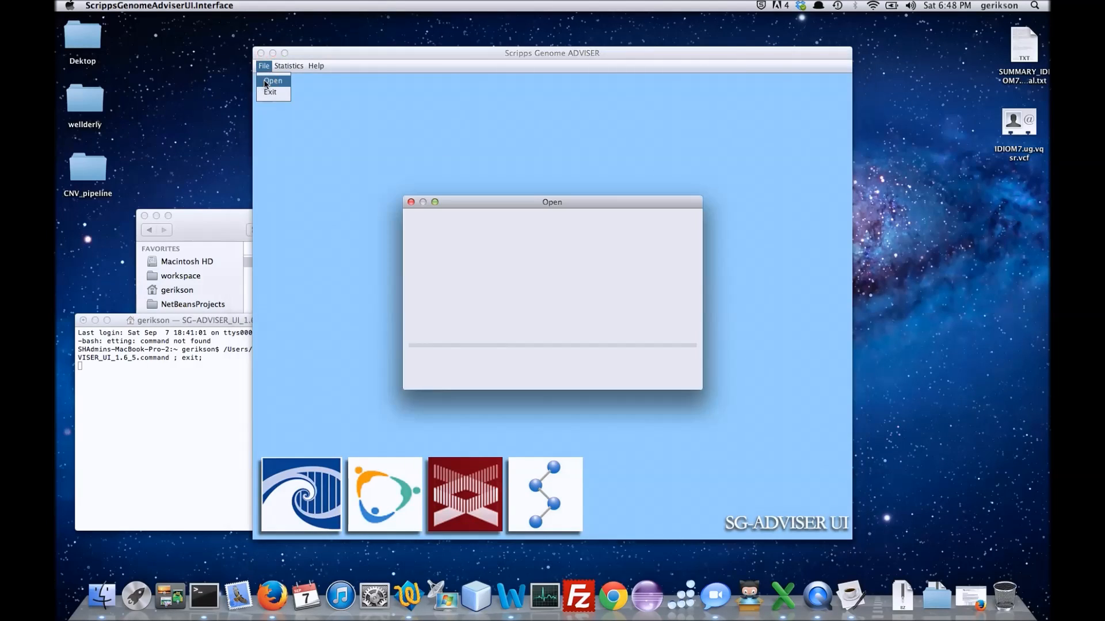
{"action": "double_click", "coordinate": [424, 269]}
{"action": "left_click", "coordinate": [444, 293]}
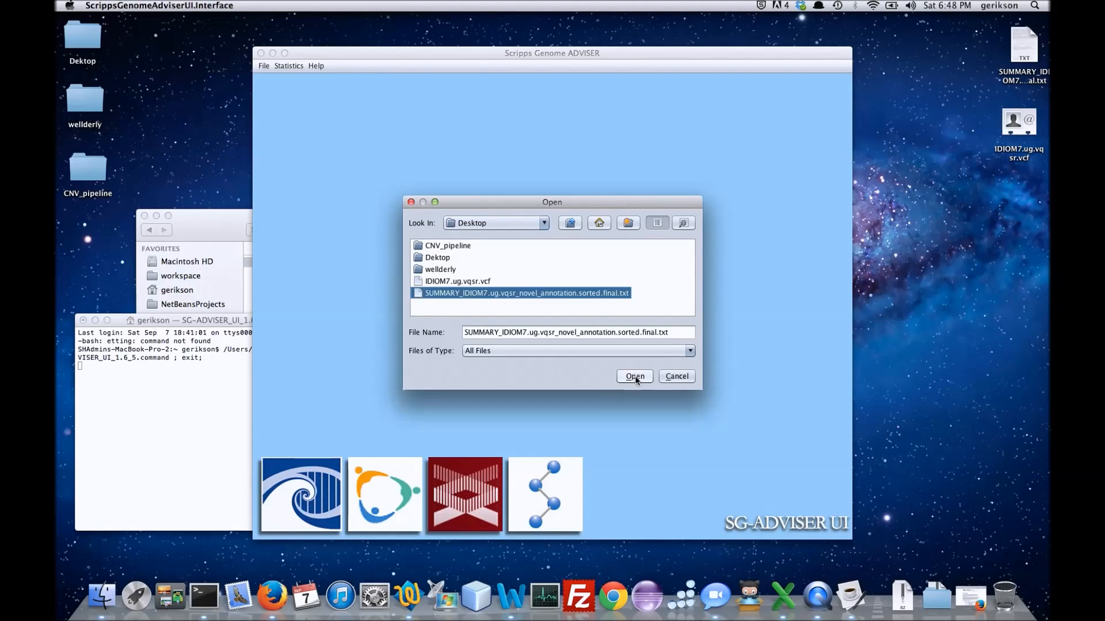
{"action": "left_click", "coordinate": [635, 378]}
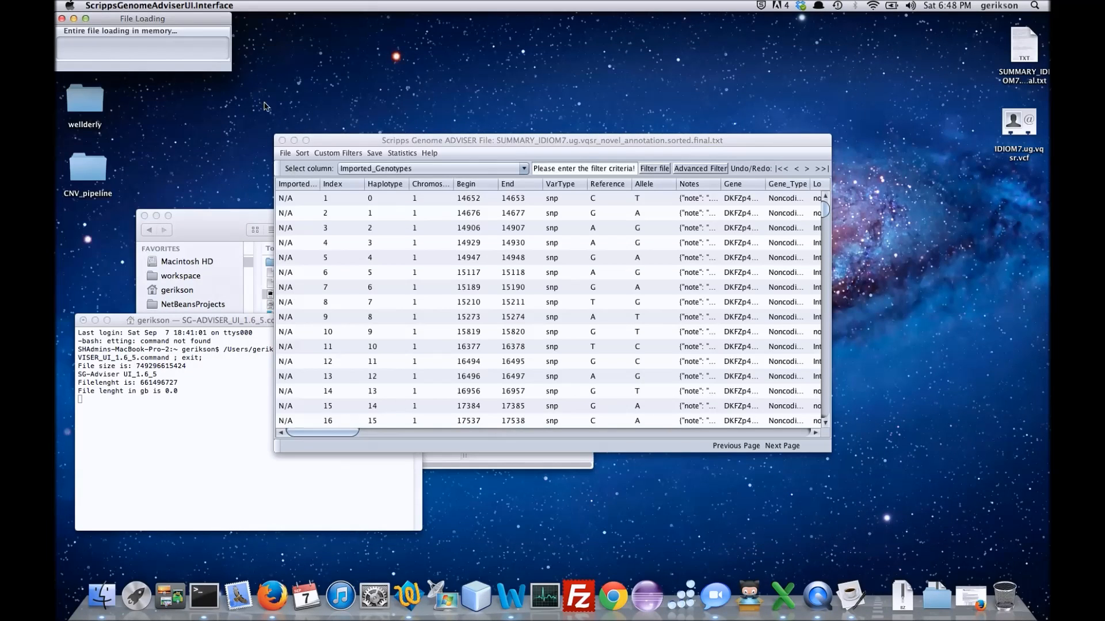
Step: Go to the next page of variants and examine the annotation columns through to Comments
{"action": "left_click", "coordinate": [782, 448]}
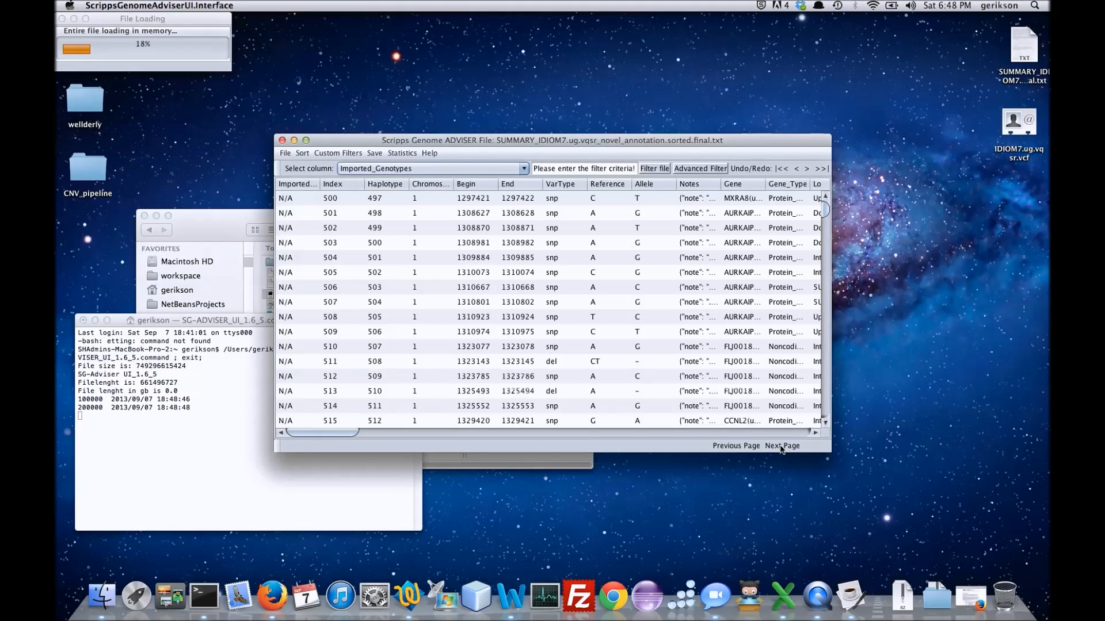
{"action": "left_click_drag", "start_coordinate": [343, 431], "coordinate": [799, 431]}
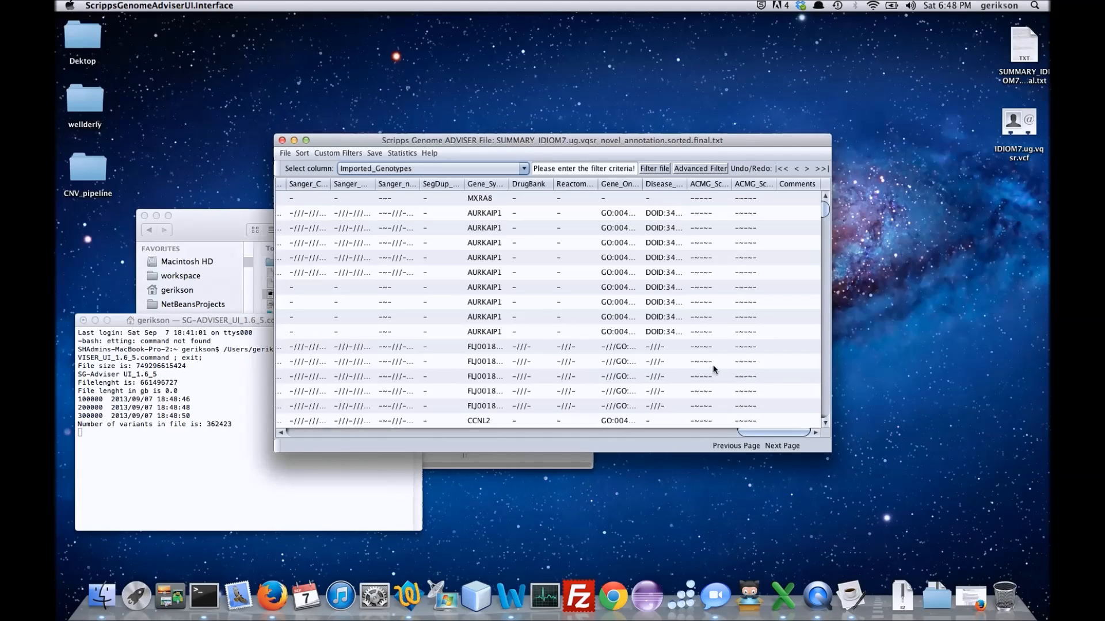
{"action": "left_click_drag", "start_coordinate": [599, 181], "coordinate": [711, 179]}
{"action": "left_click_drag", "start_coordinate": [770, 432], "coordinate": [289, 393]}
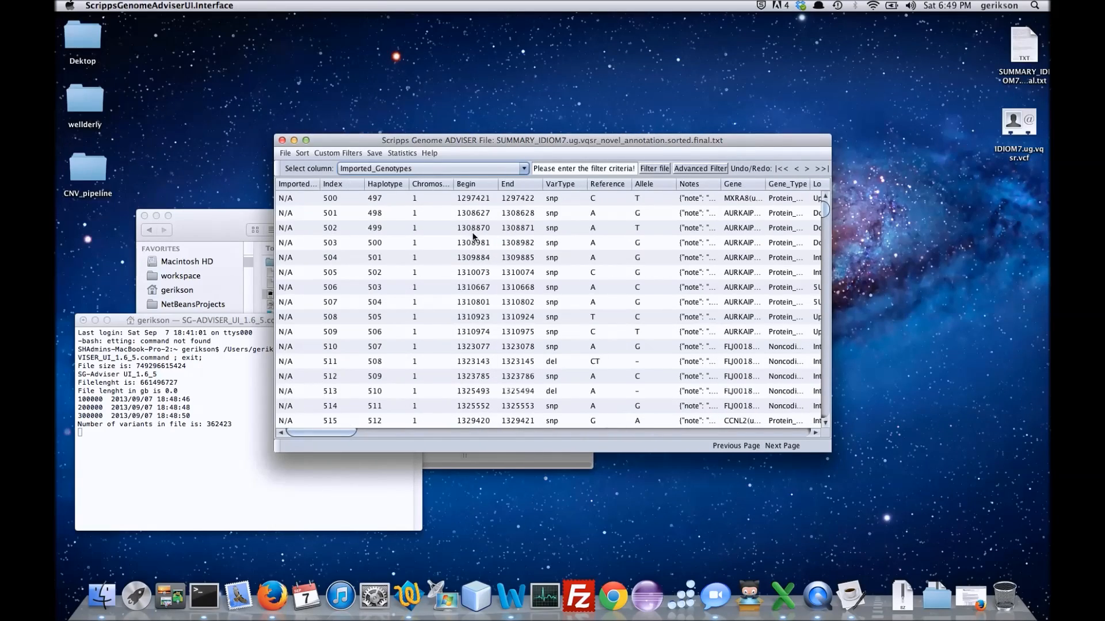
Step: Filter the variant file by the Gene column with the criterion CHD5
{"action": "left_click", "coordinate": [524, 170]}
{"action": "scroll", "coordinate": [435, 244], "scroll_direction": "down", "scroll_amount": 2}
{"action": "scroll", "coordinate": [454, 236], "scroll_direction": "down", "scroll_amount": 6}
{"action": "scroll", "coordinate": [473, 225], "scroll_direction": "up", "scroll_amount": 2}
{"action": "scroll", "coordinate": [473, 222], "scroll_direction": "up", "scroll_amount": 5}
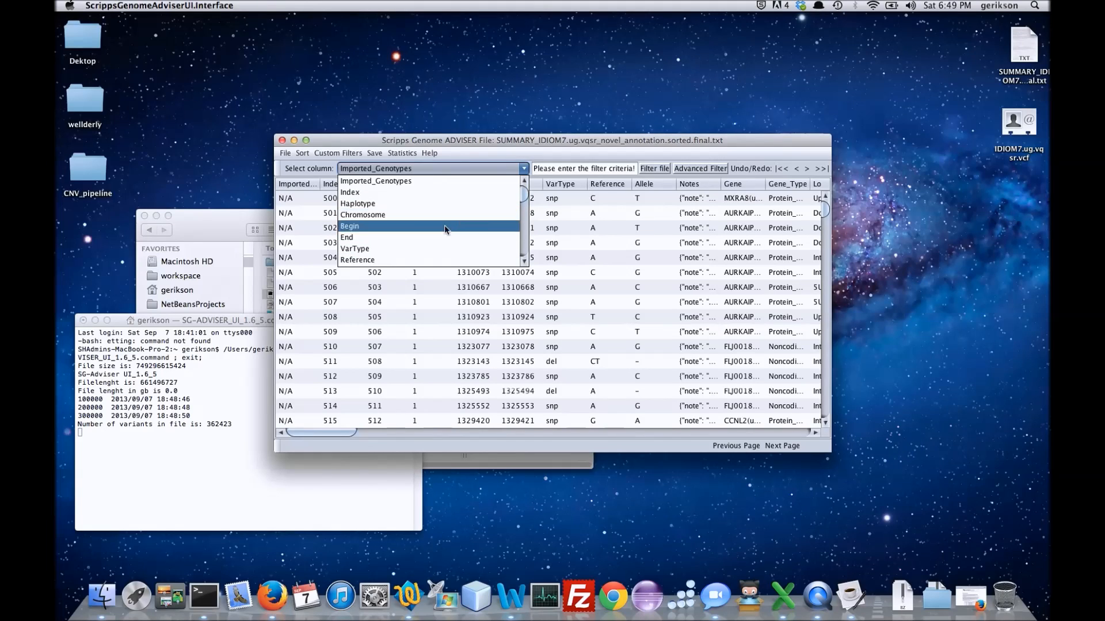
{"action": "scroll", "coordinate": [439, 251], "scroll_direction": "down", "scroll_amount": 3}
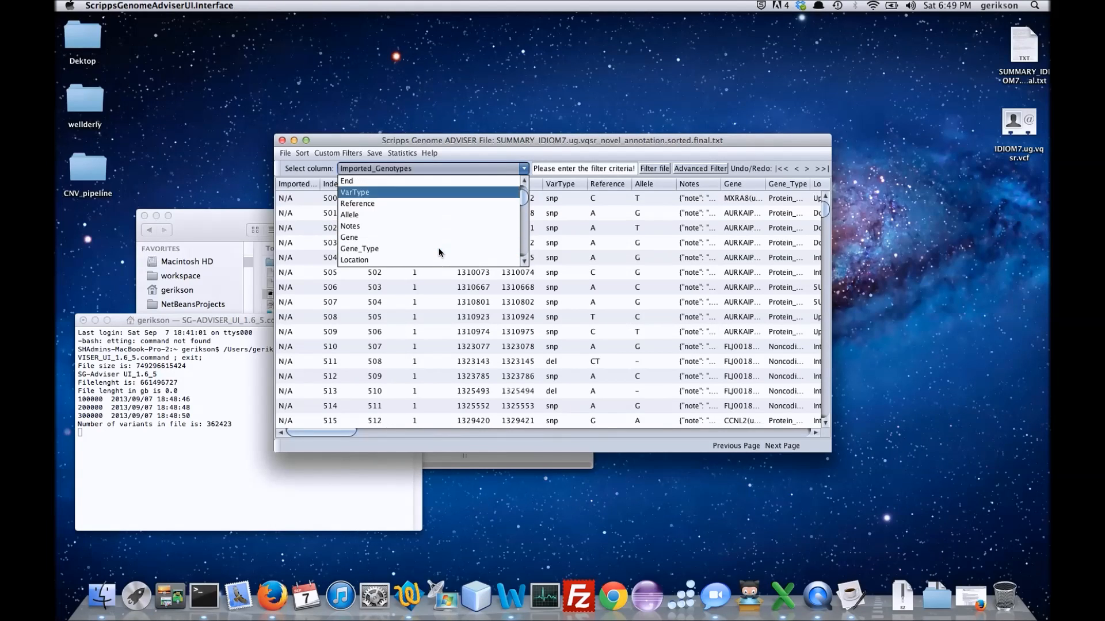
{"action": "left_click", "coordinate": [426, 237]}
{"action": "left_click", "coordinate": [562, 168]}
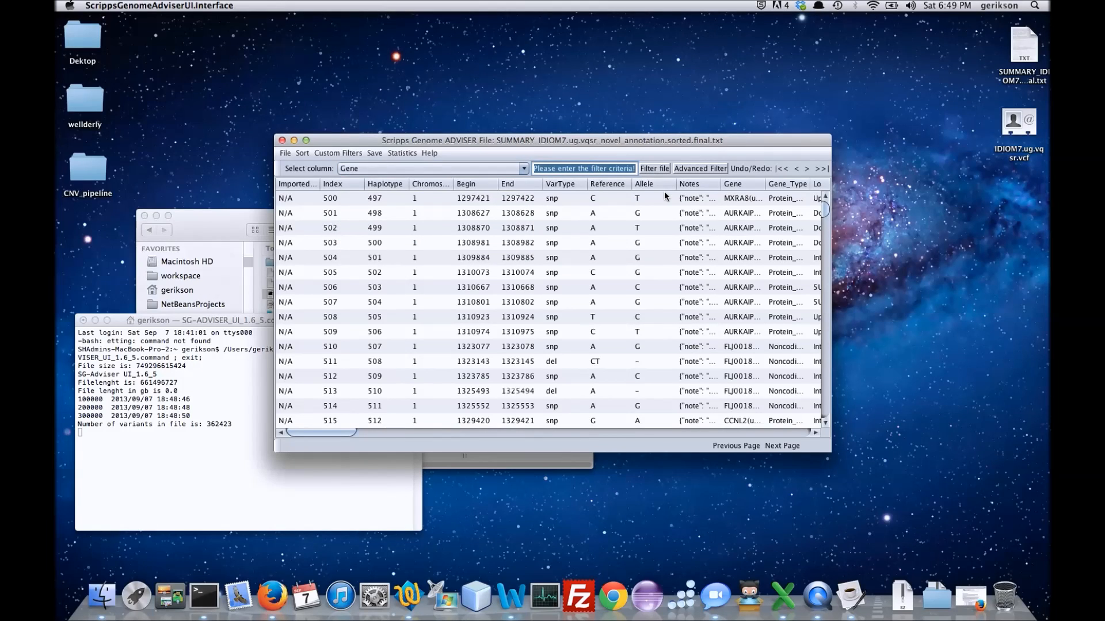
{"action": "type", "text": "CHD5"}
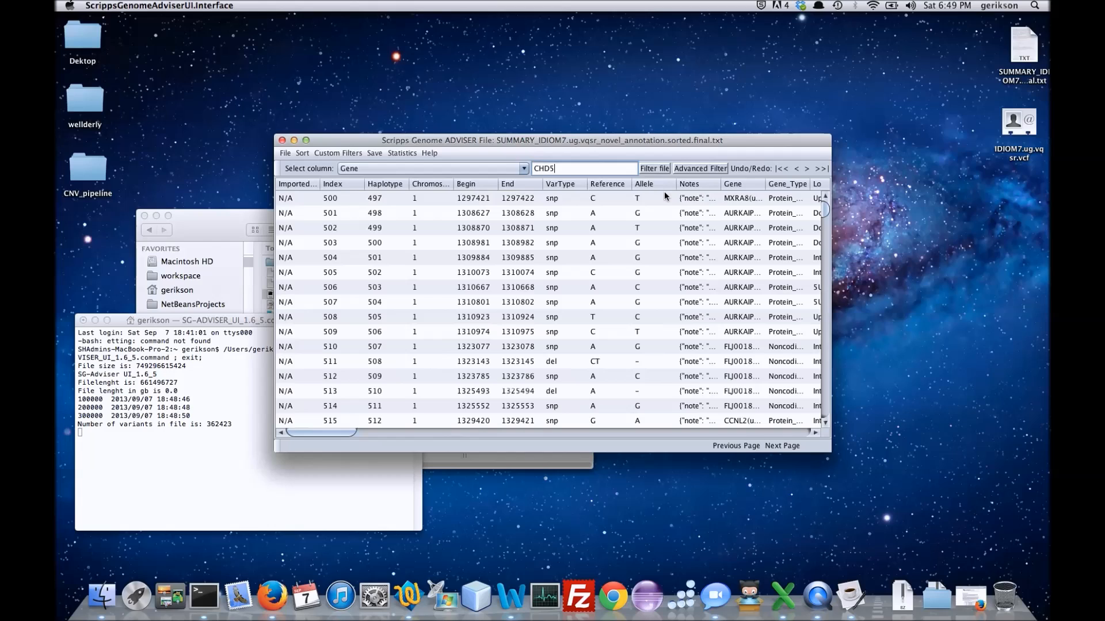
{"action": "left_click", "coordinate": [658, 170]}
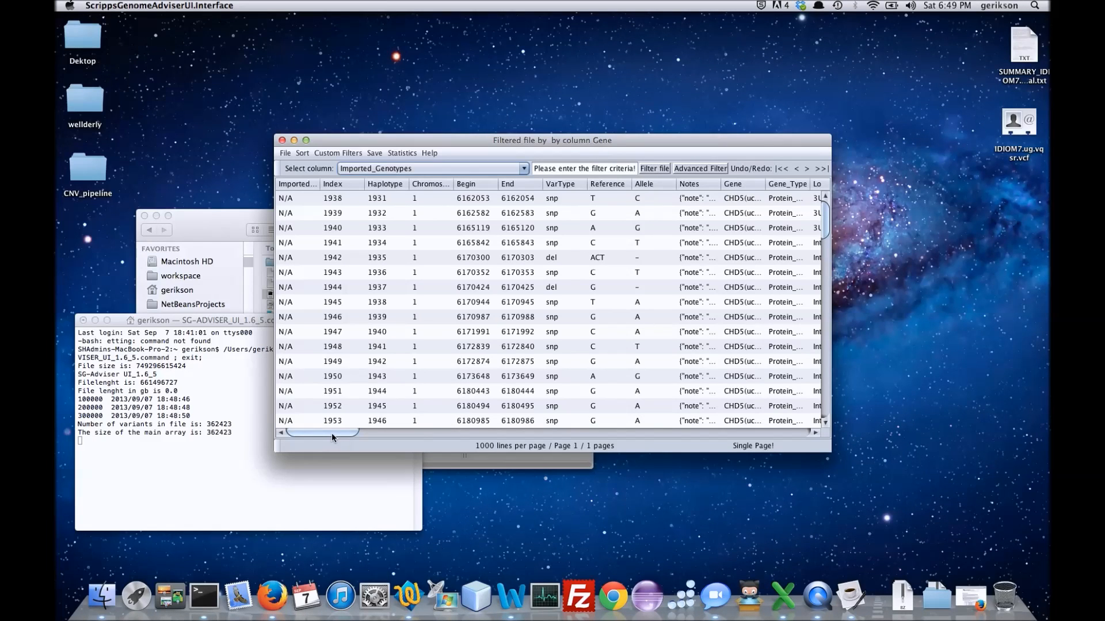
Step: Widen the Gene column and look through the CHD5 variants in the filtered table
{"action": "left_click_drag", "start_coordinate": [332, 435], "coordinate": [368, 436]}
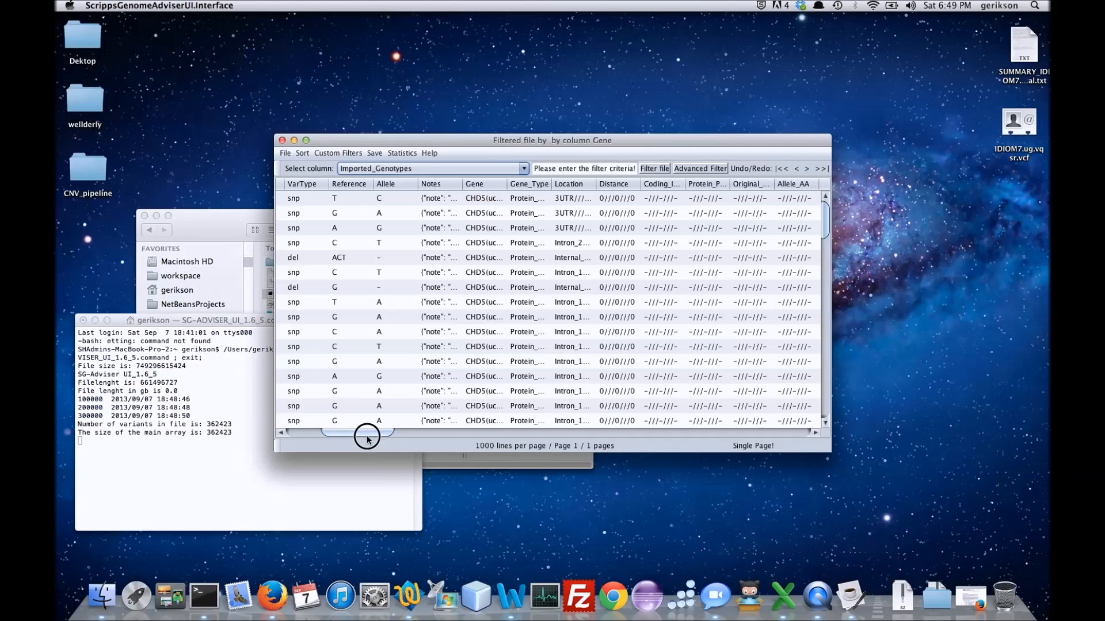
{"action": "left_click_drag", "start_coordinate": [506, 184], "coordinate": [594, 183]}
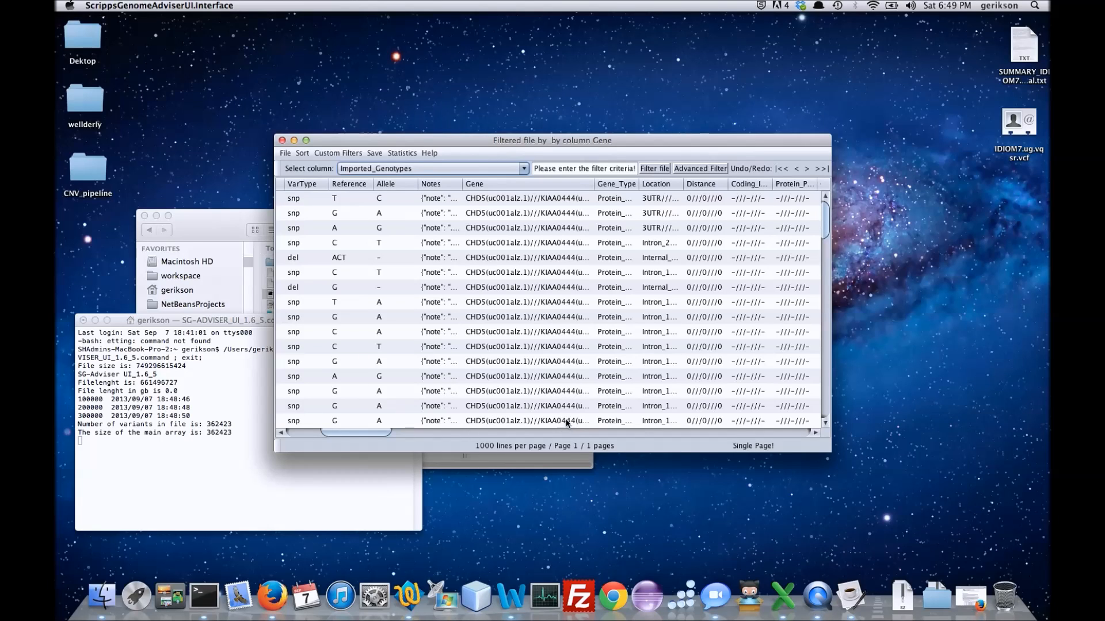
{"action": "scroll", "coordinate": [567, 419], "scroll_direction": "down", "scroll_amount": 5}
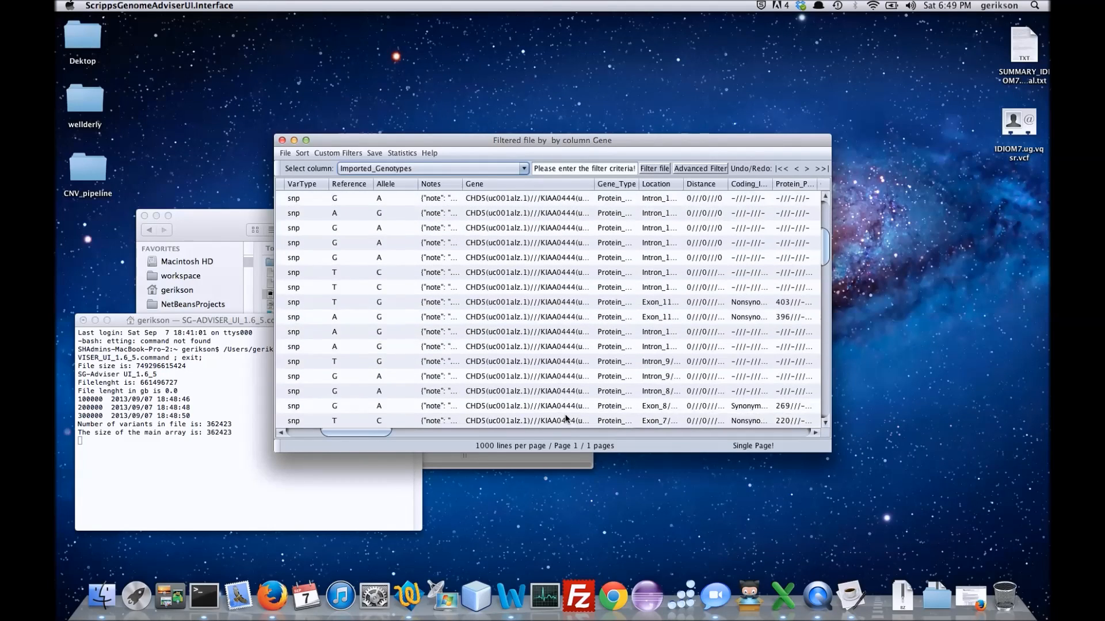
Step: Widen the Gene column further and examine the full gene entries down to the CHCHD5 rows
{"action": "scroll", "coordinate": [567, 419], "scroll_direction": "down", "scroll_amount": 5}
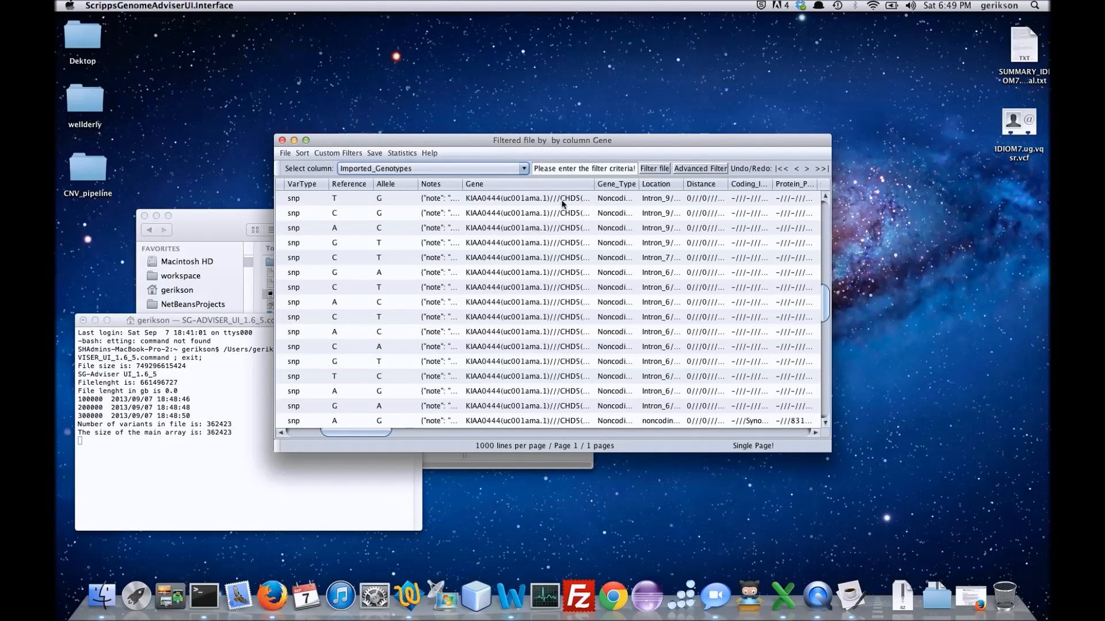
{"action": "scroll", "coordinate": [524, 209], "scroll_direction": "up", "scroll_amount": 2}
{"action": "left_click_drag", "start_coordinate": [593, 183], "coordinate": [706, 183]}
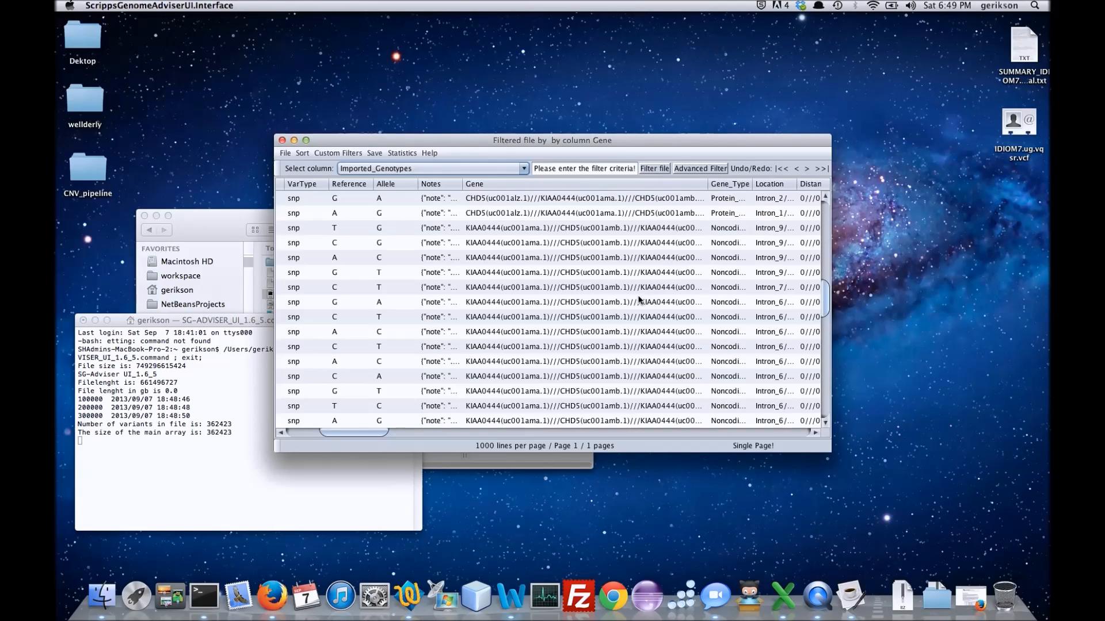
{"action": "scroll", "coordinate": [608, 373], "scroll_direction": "down", "scroll_amount": 10}
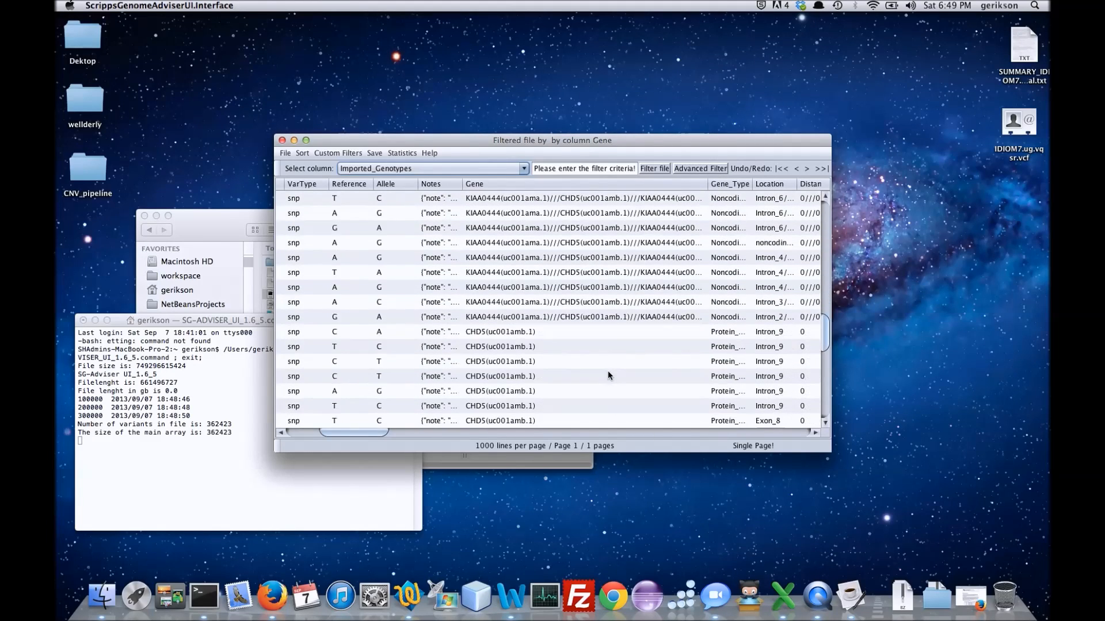
{"action": "scroll", "coordinate": [608, 374], "scroll_direction": "down", "scroll_amount": 5}
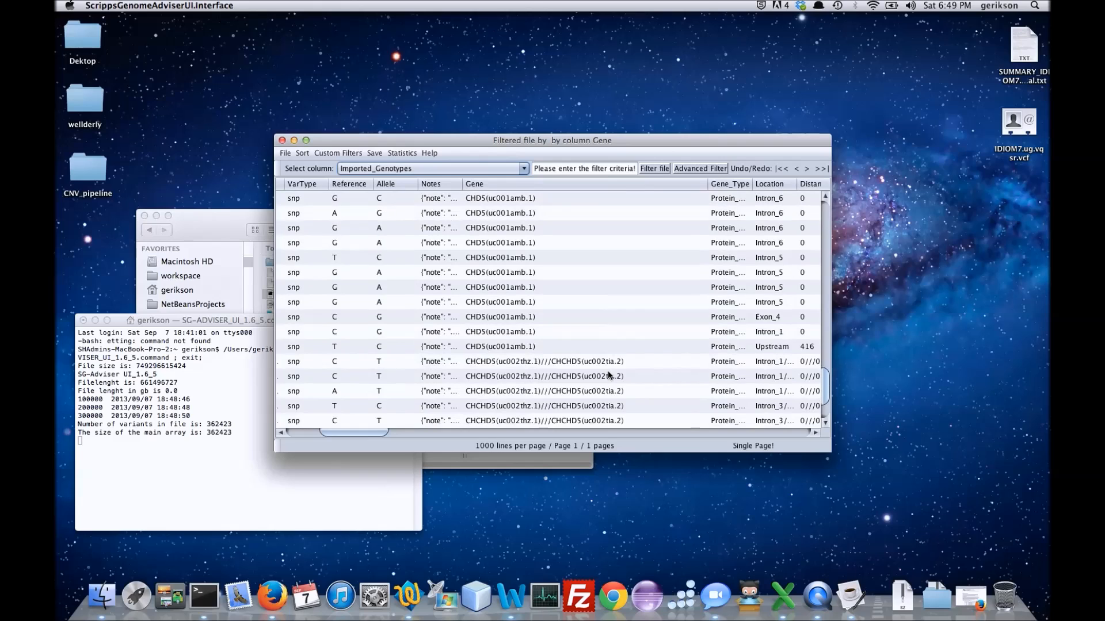
{"action": "scroll", "coordinate": [608, 376], "scroll_direction": "up", "scroll_amount": 15}
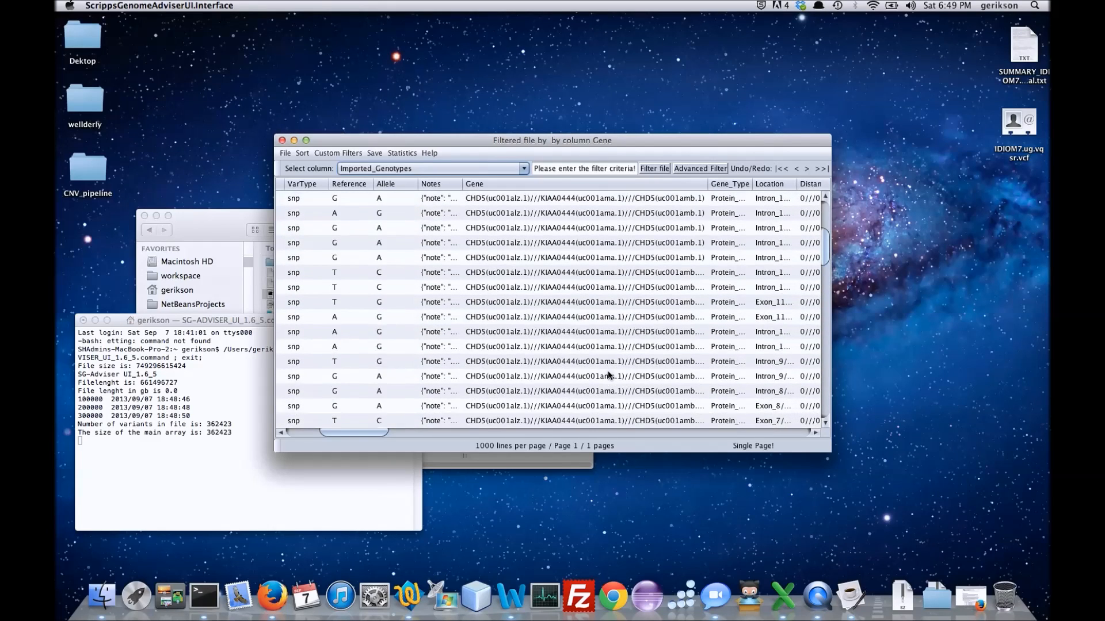
Step: Add the comment "Interesting" to the ACT deletion variant with index 1942
{"action": "left_click", "coordinate": [375, 436]}
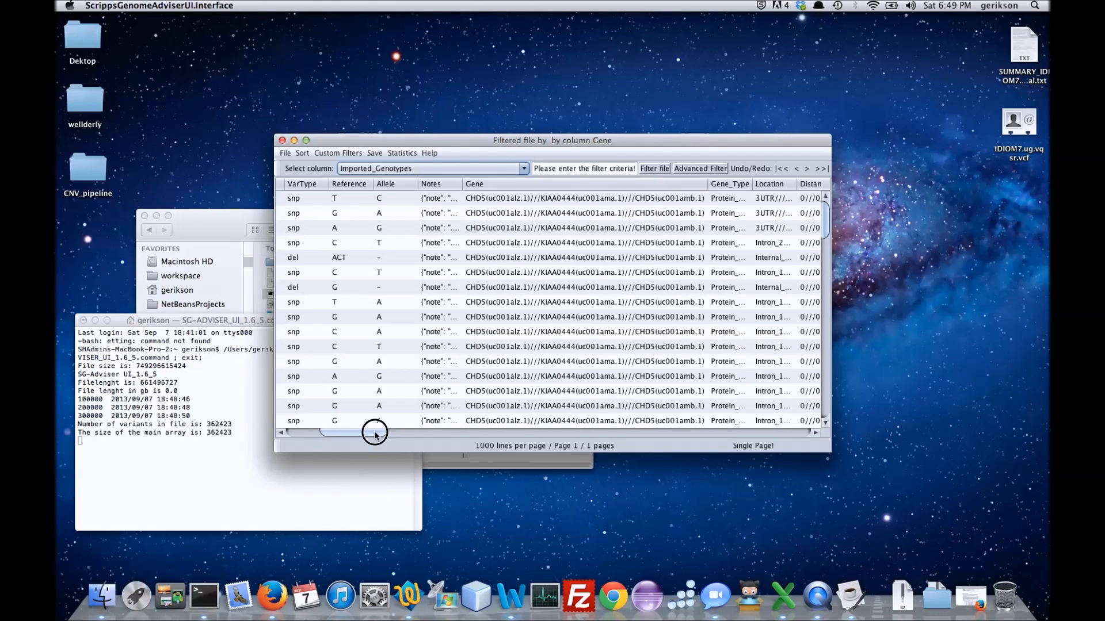
{"action": "left_click", "coordinate": [292, 257]}
{"action": "left_click_drag", "start_coordinate": [373, 434], "coordinate": [821, 435]}
{"action": "double_click", "coordinate": [806, 261]}
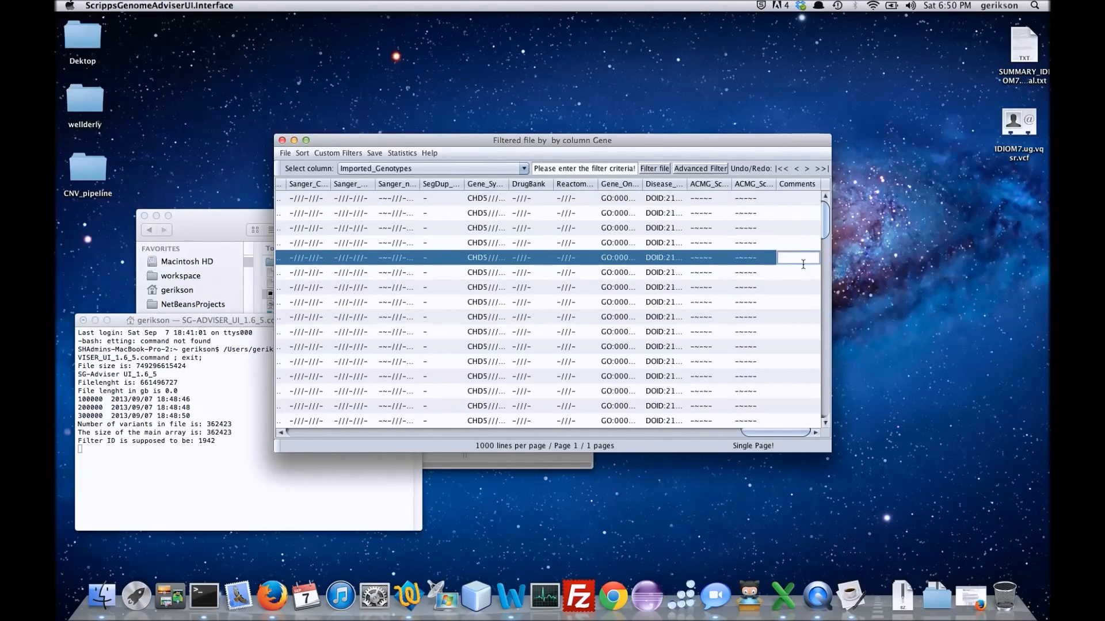
{"action": "type", "text": "Interesting"}
Step: Widen the COSMIC_Gene column and add the comment "Interesting" to the variant with index 1951
{"action": "double_click", "coordinate": [794, 393]}
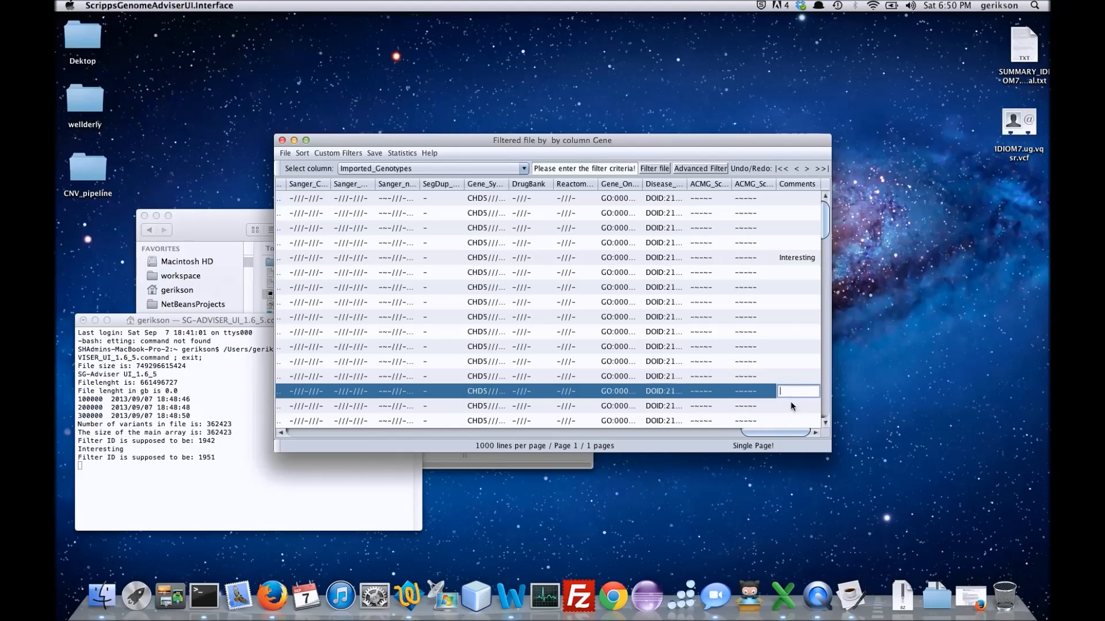
{"action": "left_click", "coordinate": [786, 435]}
{"action": "left_click_drag", "start_coordinate": [787, 435], "coordinate": [745, 438]}
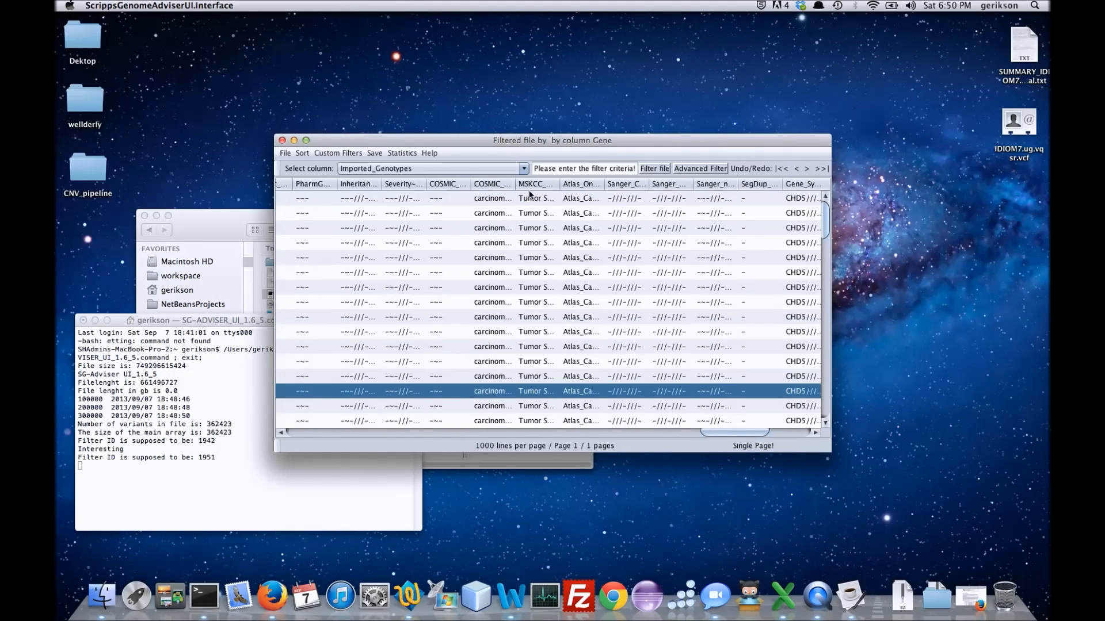
{"action": "left_click_drag", "start_coordinate": [515, 184], "coordinate": [570, 185]}
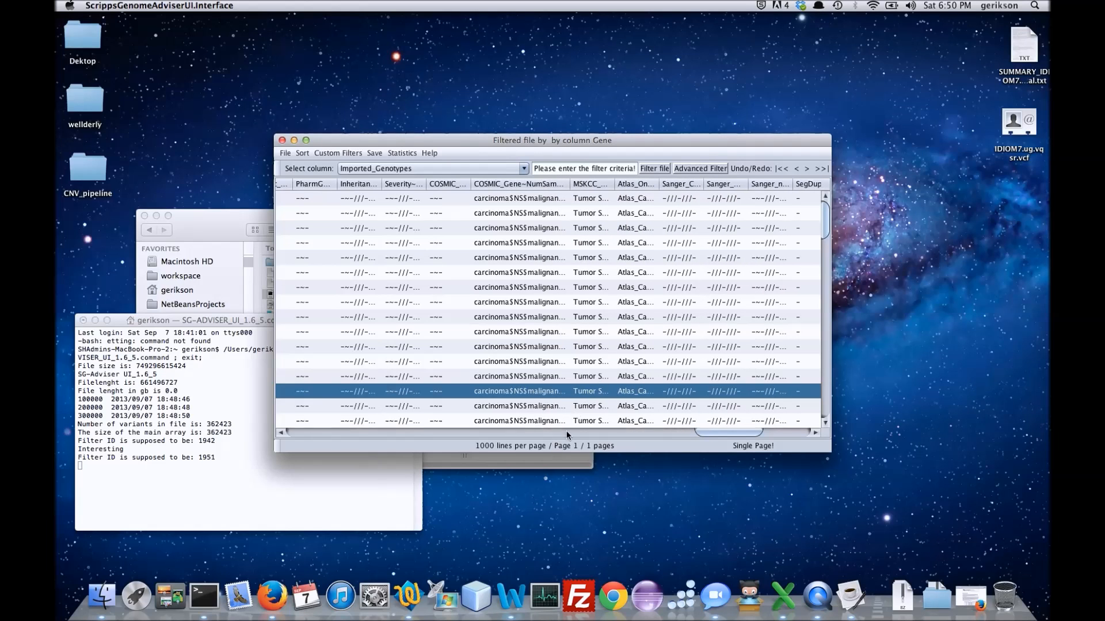
{"action": "left_click_drag", "start_coordinate": [708, 432], "coordinate": [785, 433]}
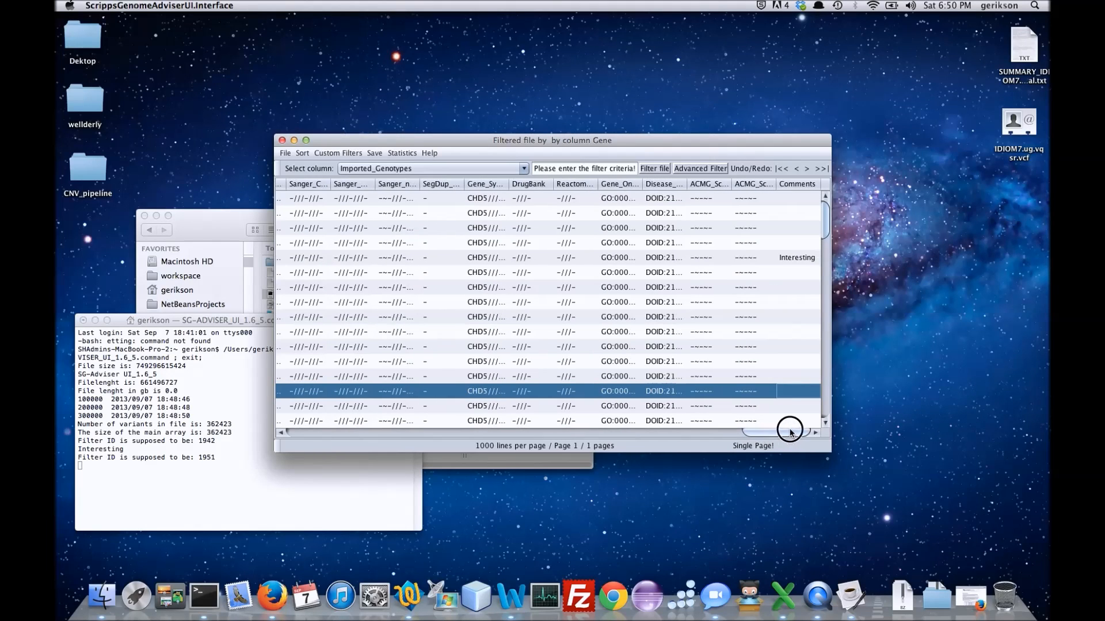
{"action": "double_click", "coordinate": [789, 391]}
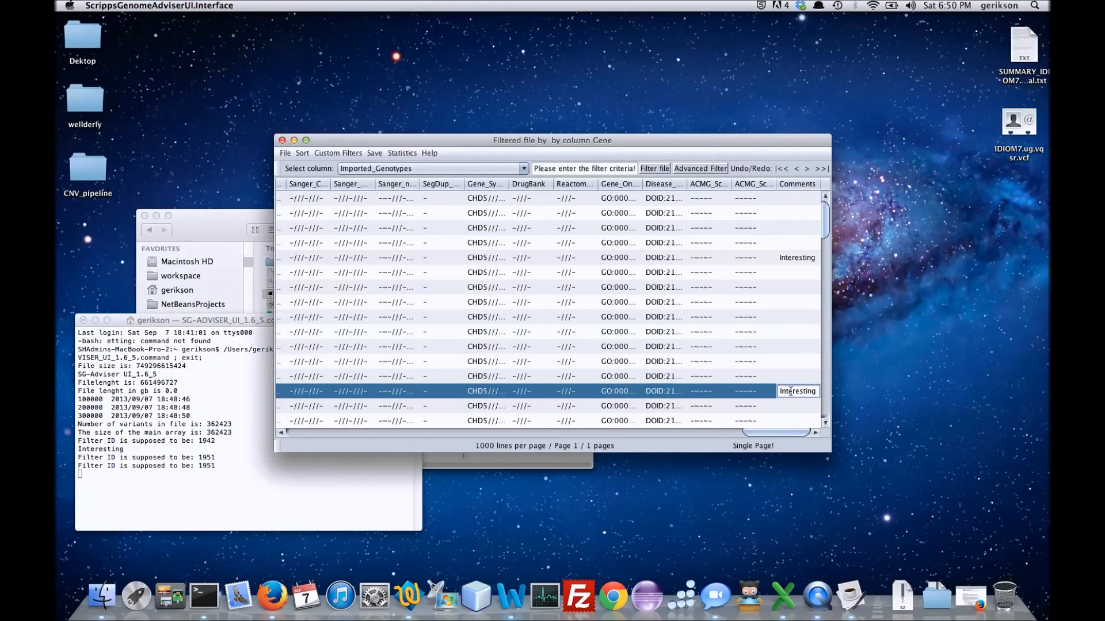
{"action": "double_click", "coordinate": [789, 415]}
Step: Save the filtered and commented variants to the Desktop folder as reduced_variants.txt
{"action": "left_click_drag", "start_coordinate": [789, 436], "coordinate": [310, 425]}
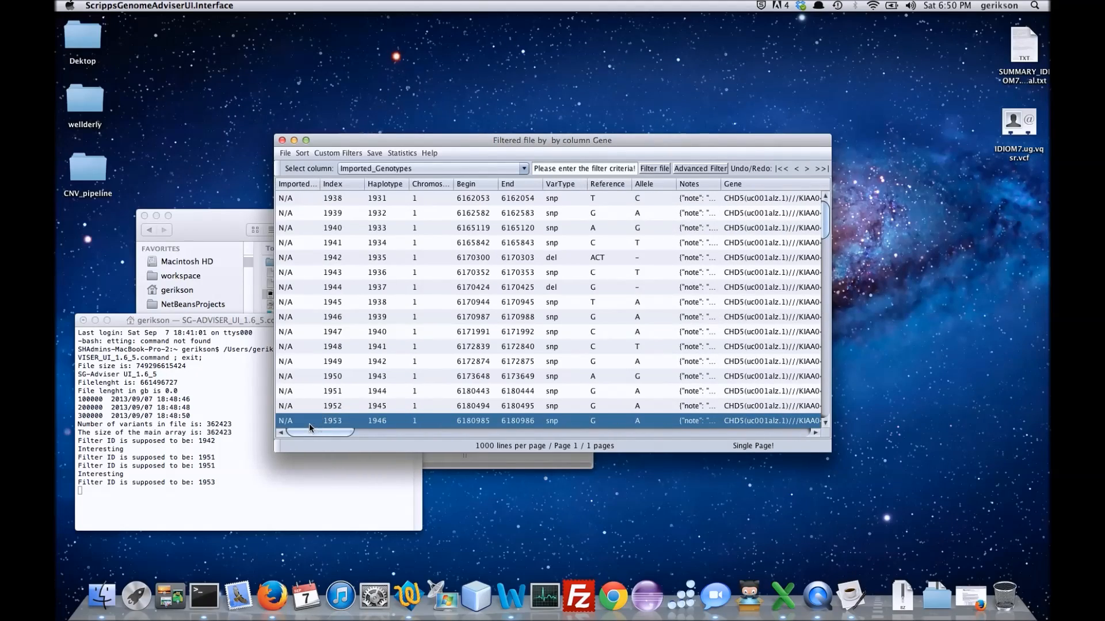
{"action": "left_click", "coordinate": [374, 154]}
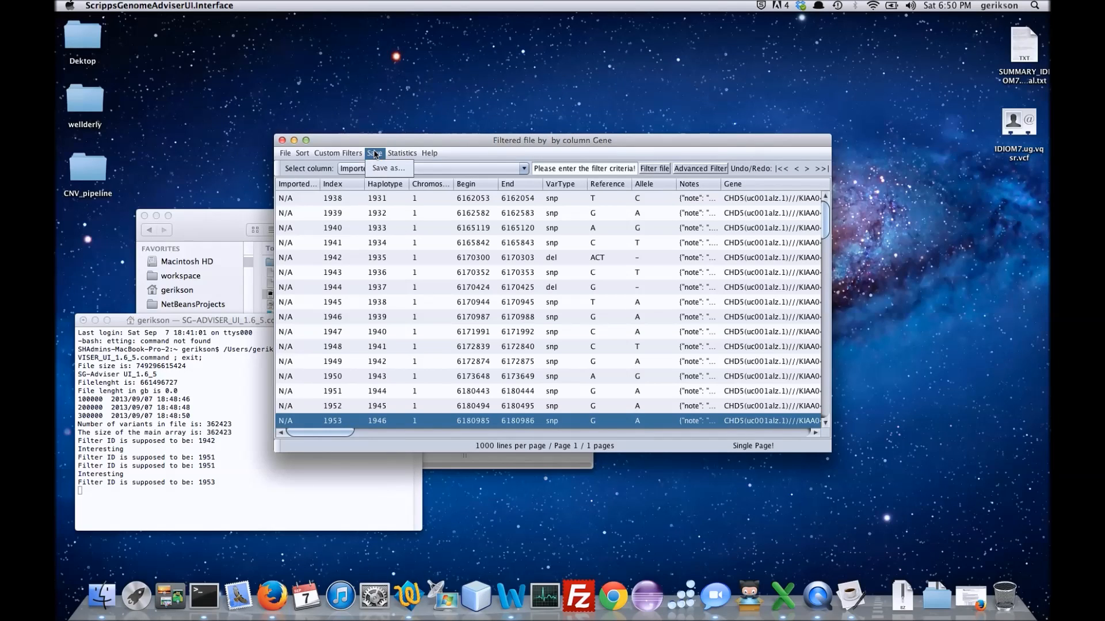
{"action": "left_click", "coordinate": [378, 168]}
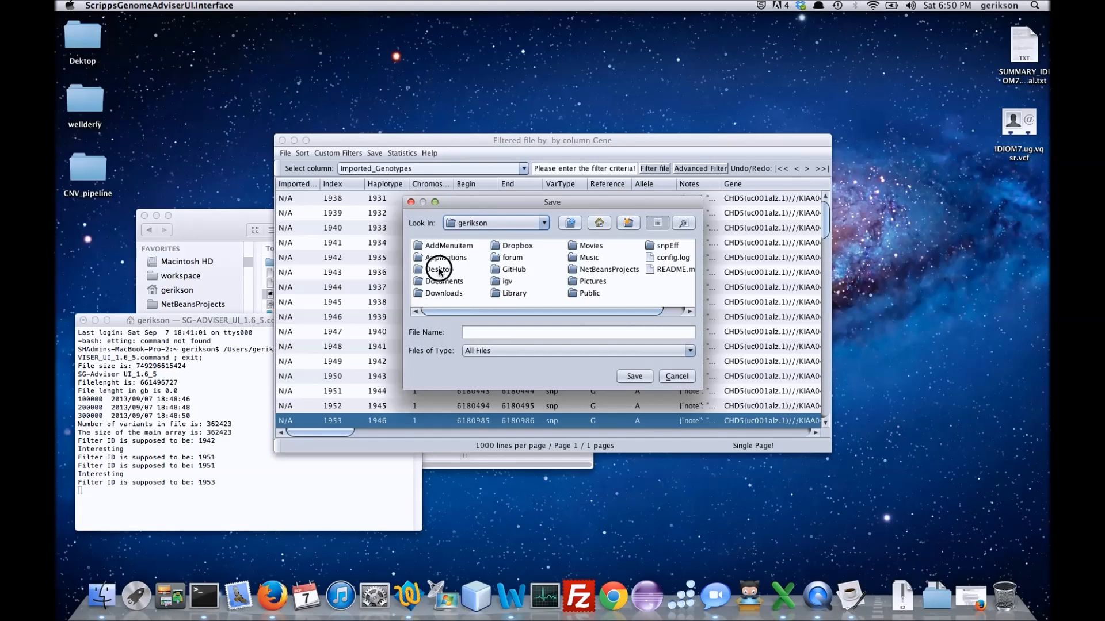
{"action": "double_click", "coordinate": [439, 269]}
{"action": "left_click", "coordinate": [488, 328]}
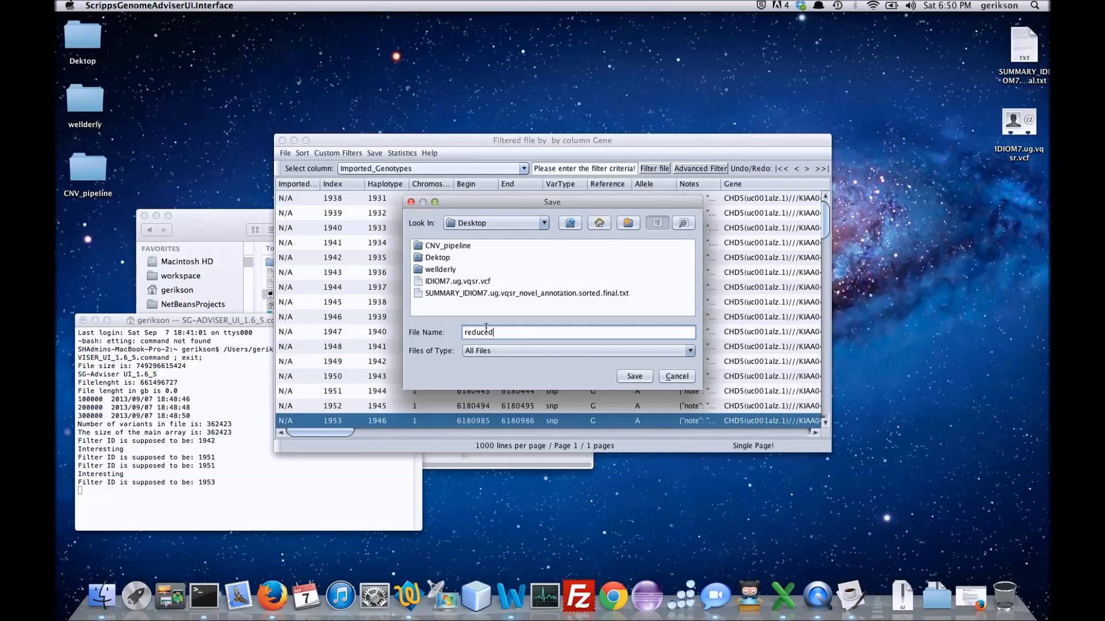
{"action": "type", "text": "reduced_variants.txt"}
{"action": "left_click", "coordinate": [634, 375]}
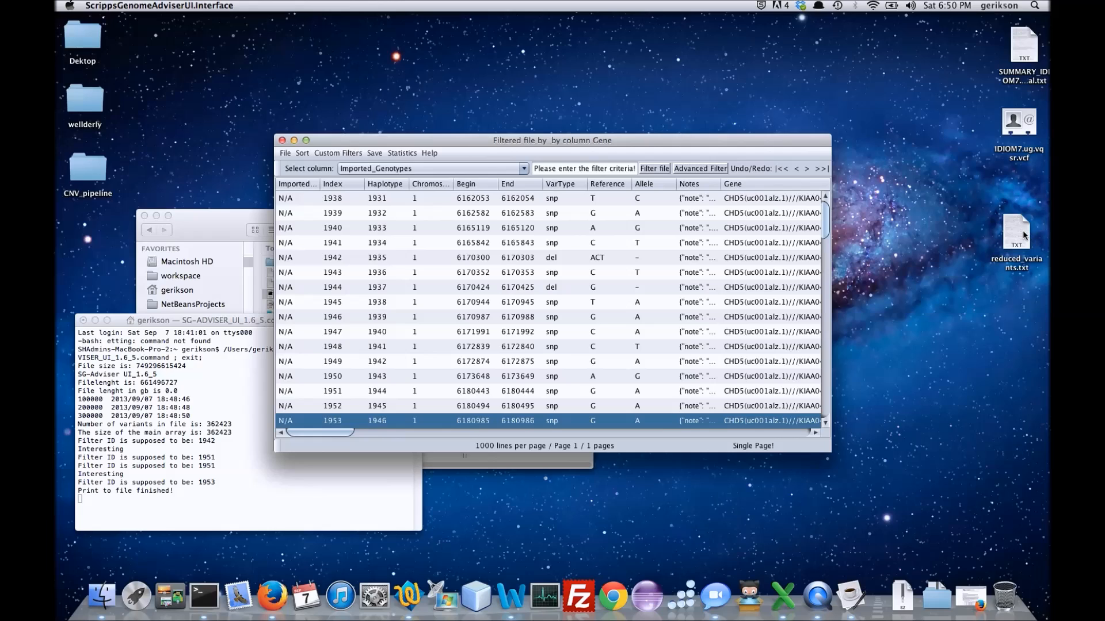
Step: Open reduced_variants.txt in Microsoft Excel, check its columns through to Comments, and close the workbook
{"action": "right_click", "coordinate": [1018, 235]}
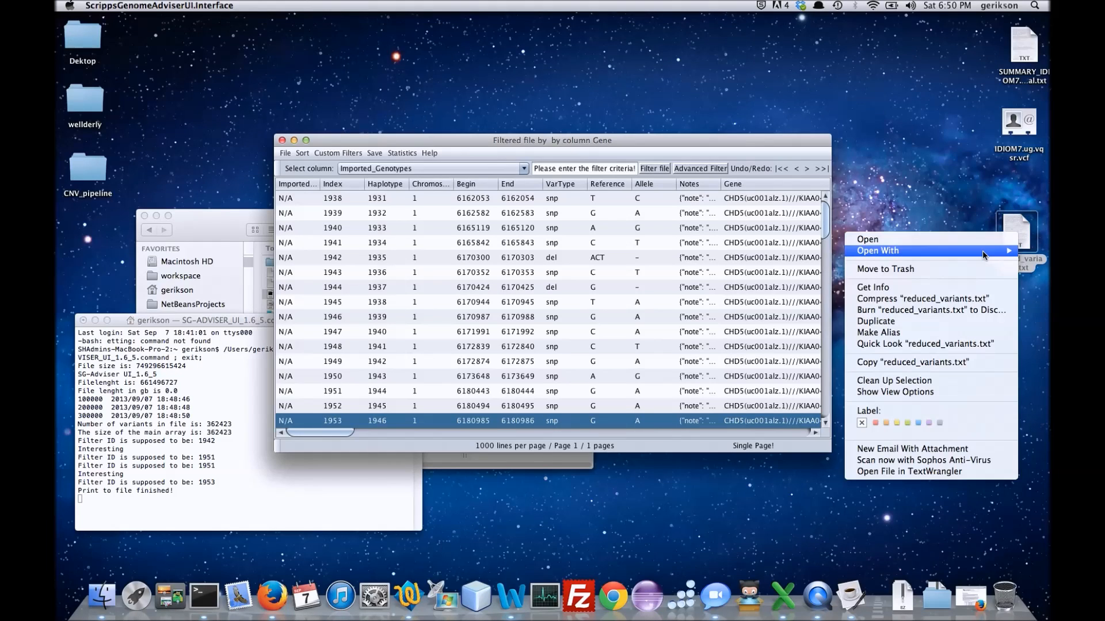
{"action": "mouse_move", "coordinate": [983, 250]}
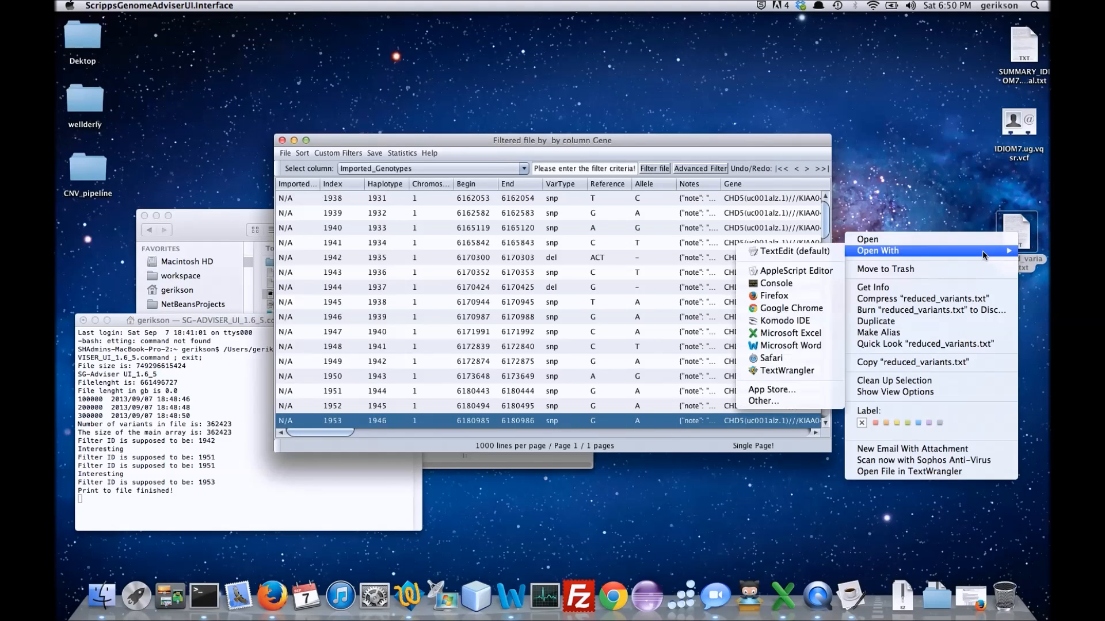
{"action": "left_click", "coordinate": [794, 334]}
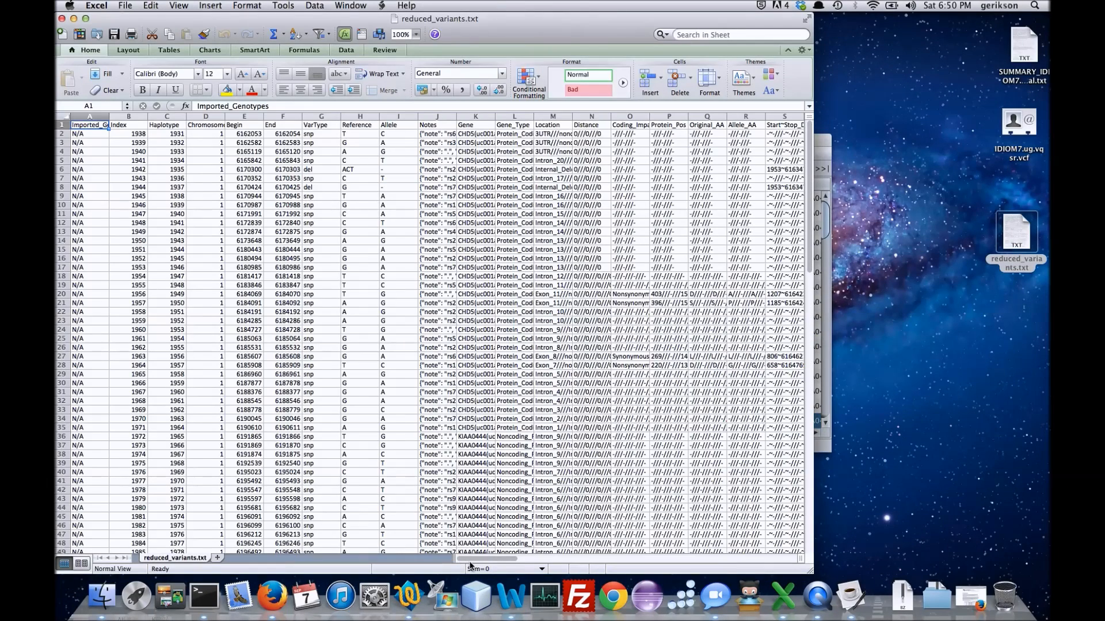
{"action": "left_click_drag", "start_coordinate": [473, 562], "coordinate": [697, 565]}
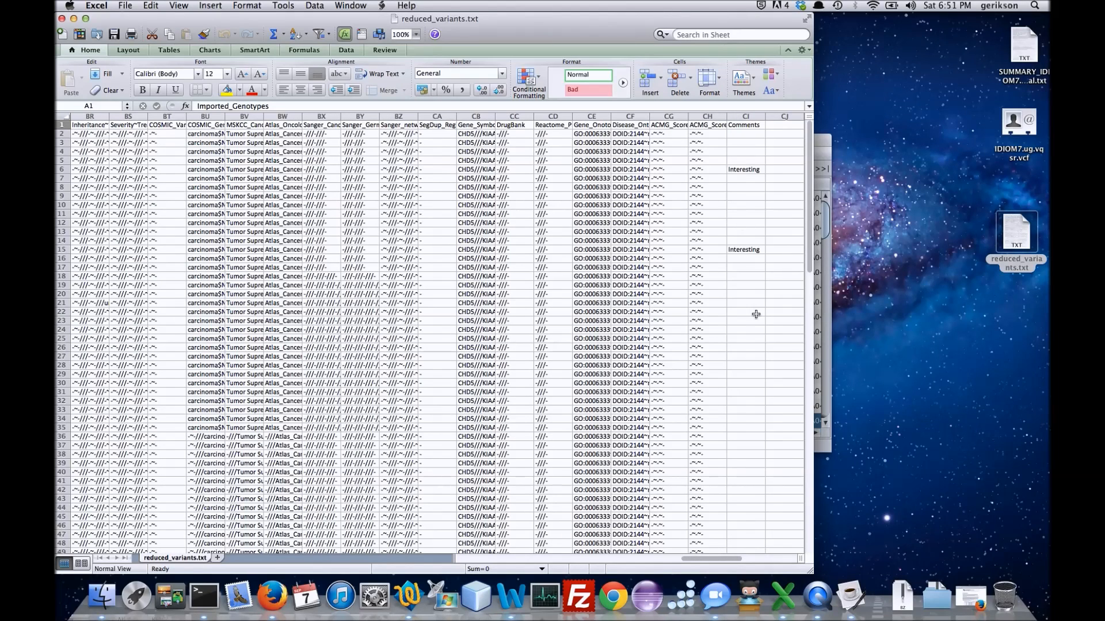
{"action": "left_click", "coordinate": [62, 19]}
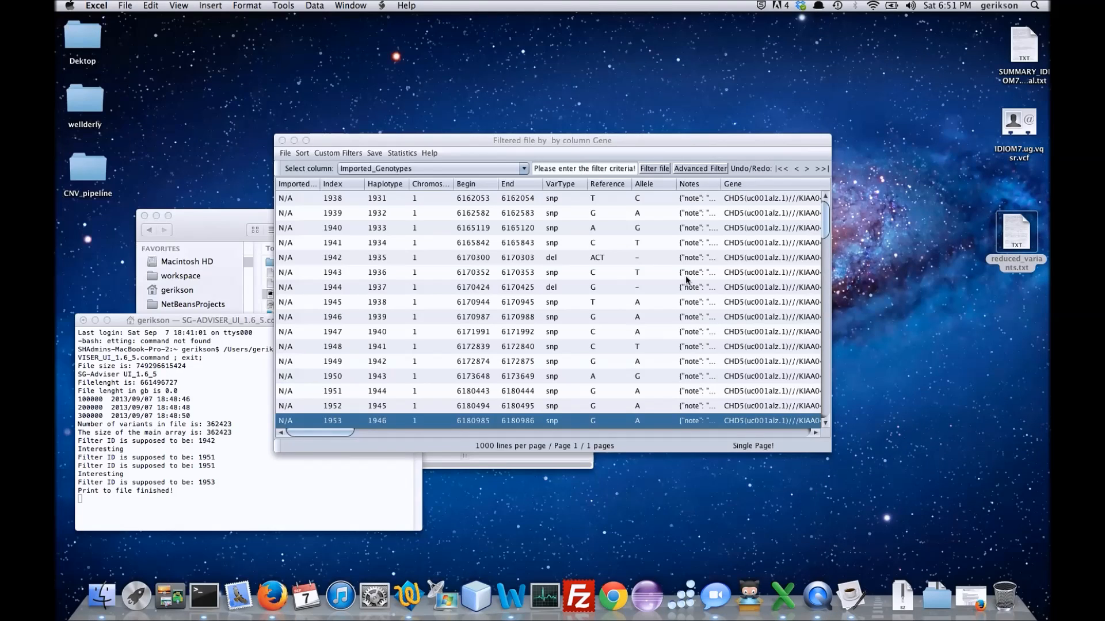
Step: Start an advanced filter and set its first criterion to VarType with the value snp
{"action": "left_click_drag", "start_coordinate": [348, 430], "coordinate": [364, 436]}
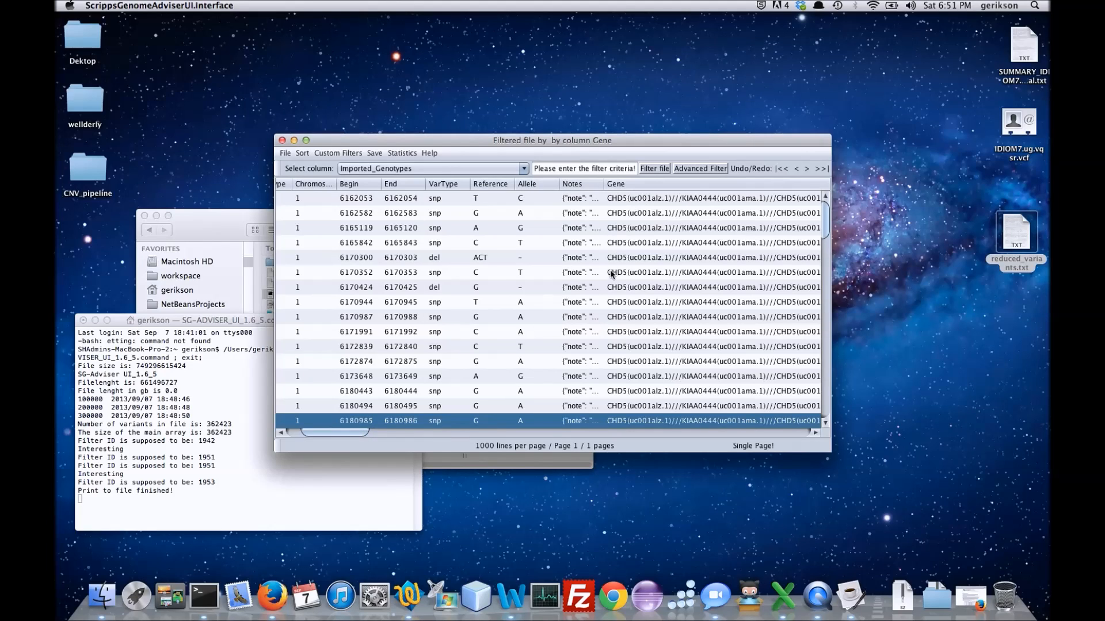
{"action": "left_click", "coordinate": [712, 169]}
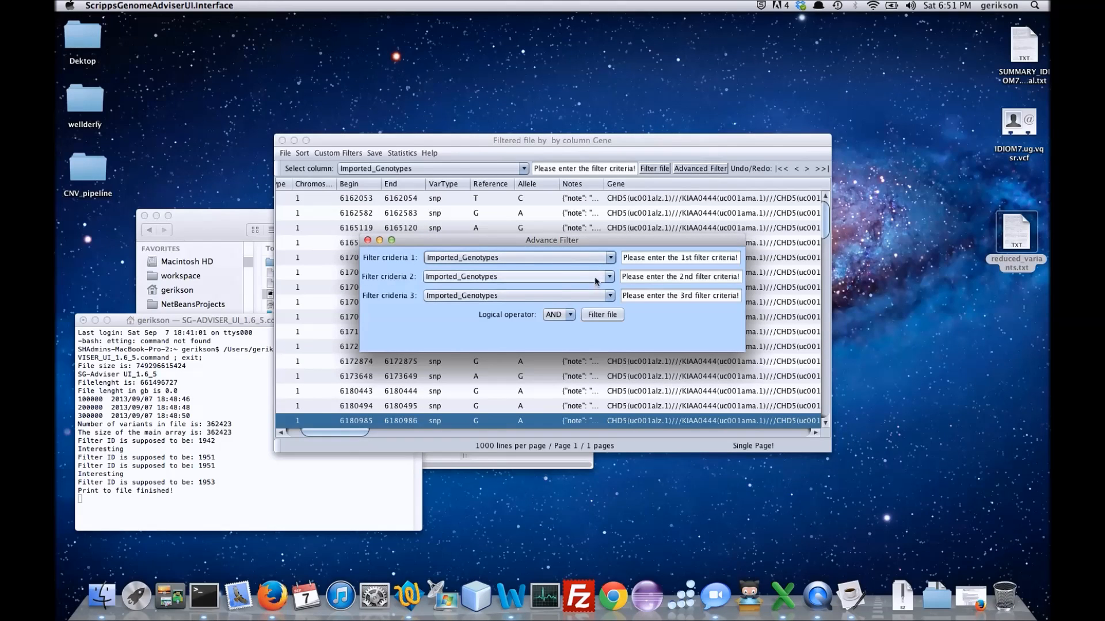
{"action": "left_click", "coordinate": [611, 258]}
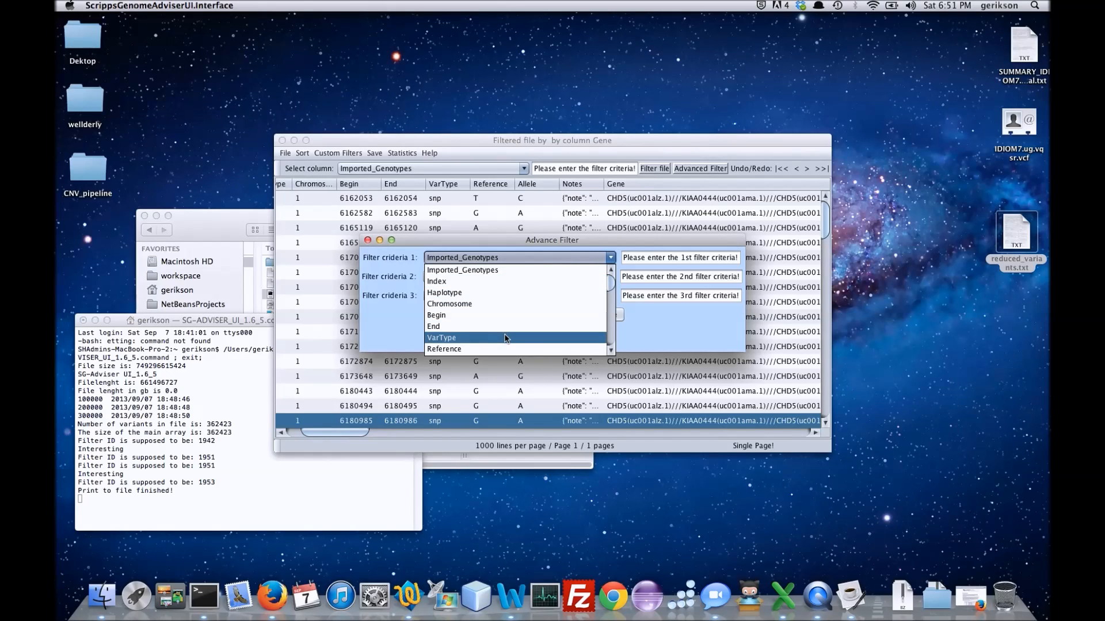
{"action": "scroll", "coordinate": [505, 339], "scroll_direction": "down", "scroll_amount": 3}
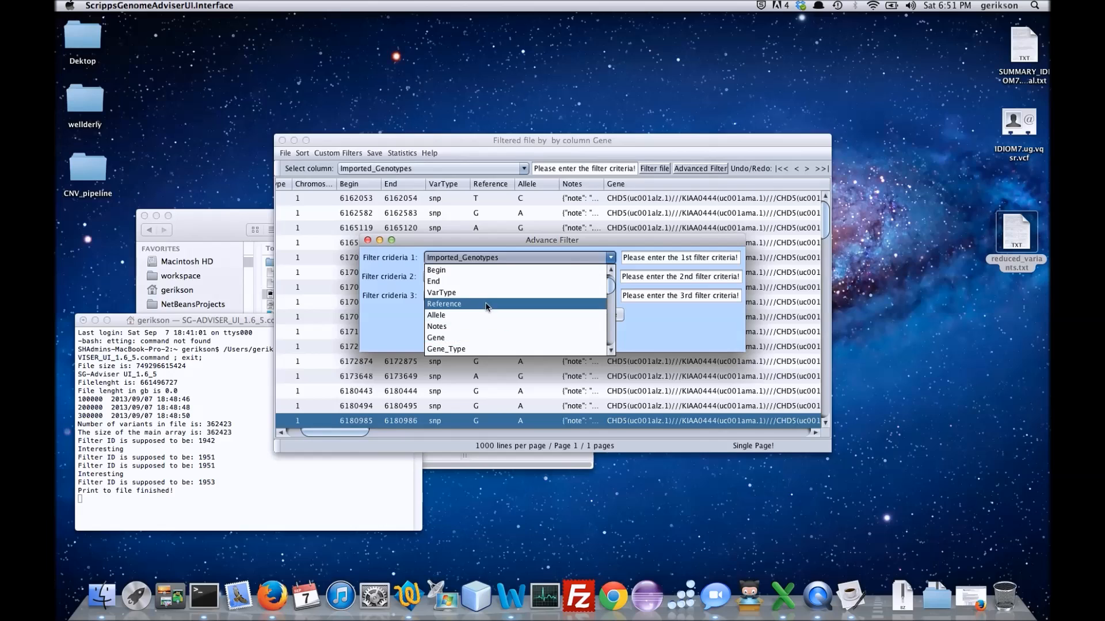
{"action": "left_click", "coordinate": [556, 296]}
{"action": "left_click", "coordinate": [728, 258]}
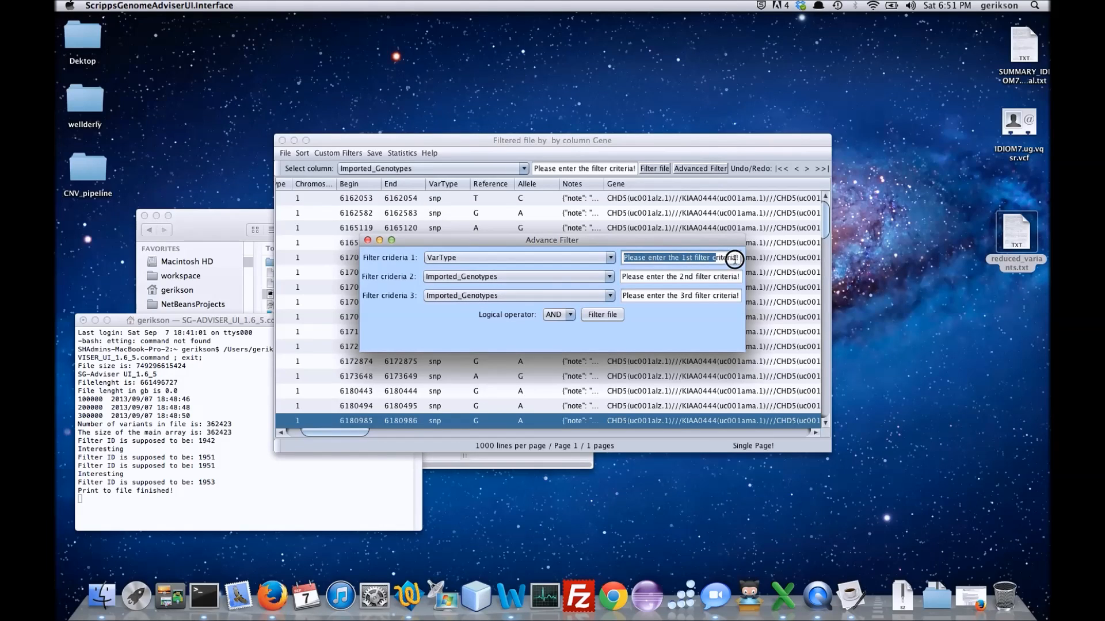
{"action": "type", "text": "snp"}
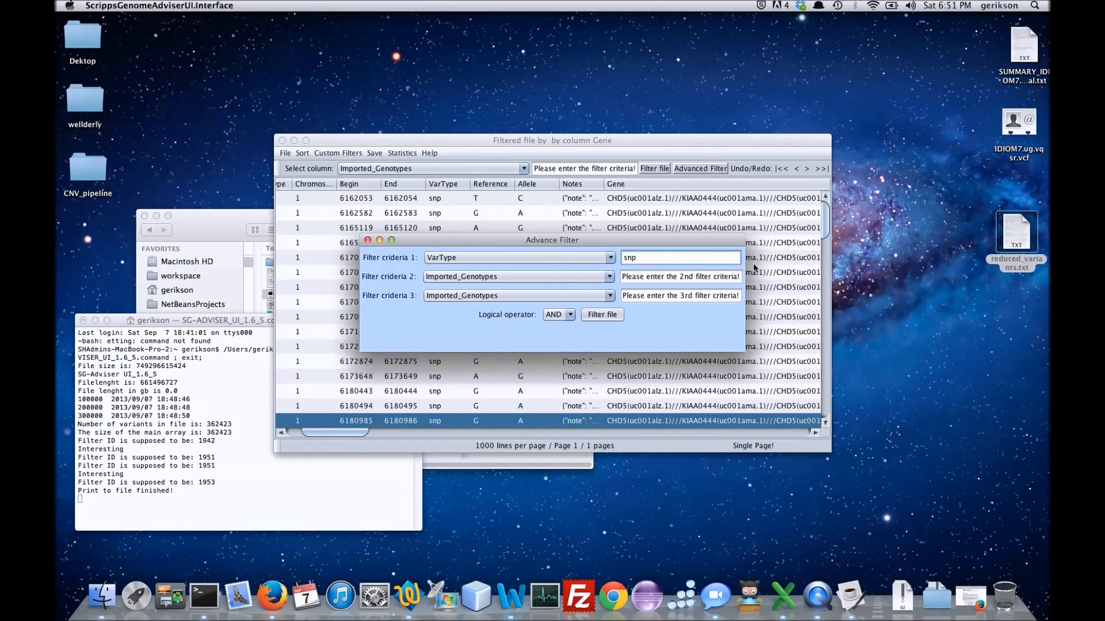
Step: Set the second criterion to Coding_Impact with the value Nonsynonymous and apply the advanced filter with the AND operator
{"action": "left_click", "coordinate": [609, 277]}
{"action": "scroll", "coordinate": [579, 340], "scroll_direction": "down", "scroll_amount": 4}
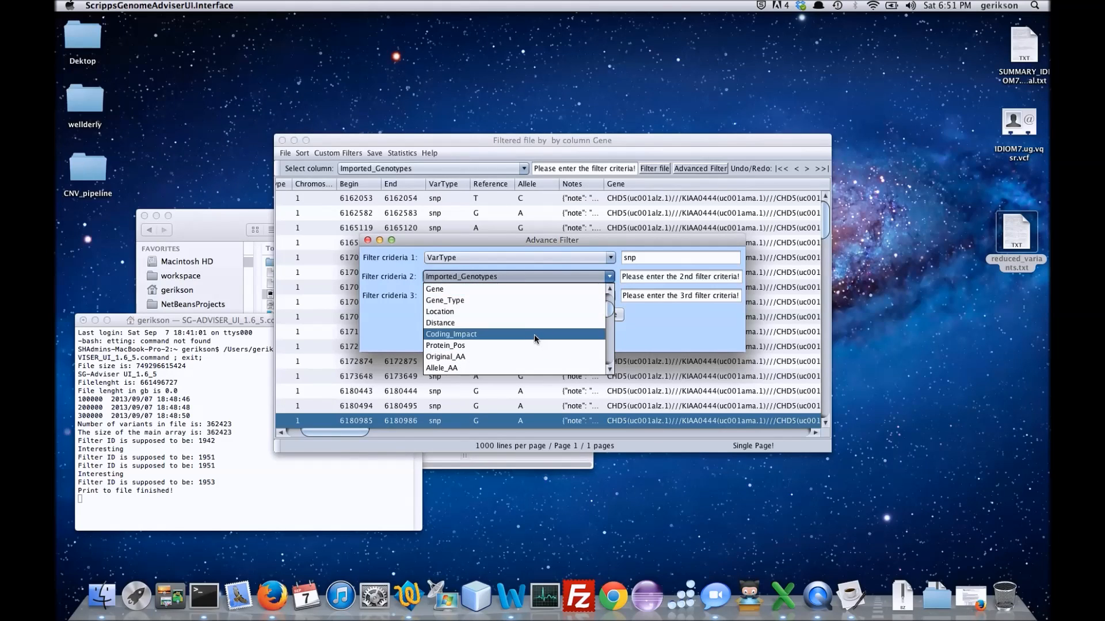
{"action": "left_click", "coordinate": [534, 333]}
{"action": "left_click", "coordinate": [624, 276]}
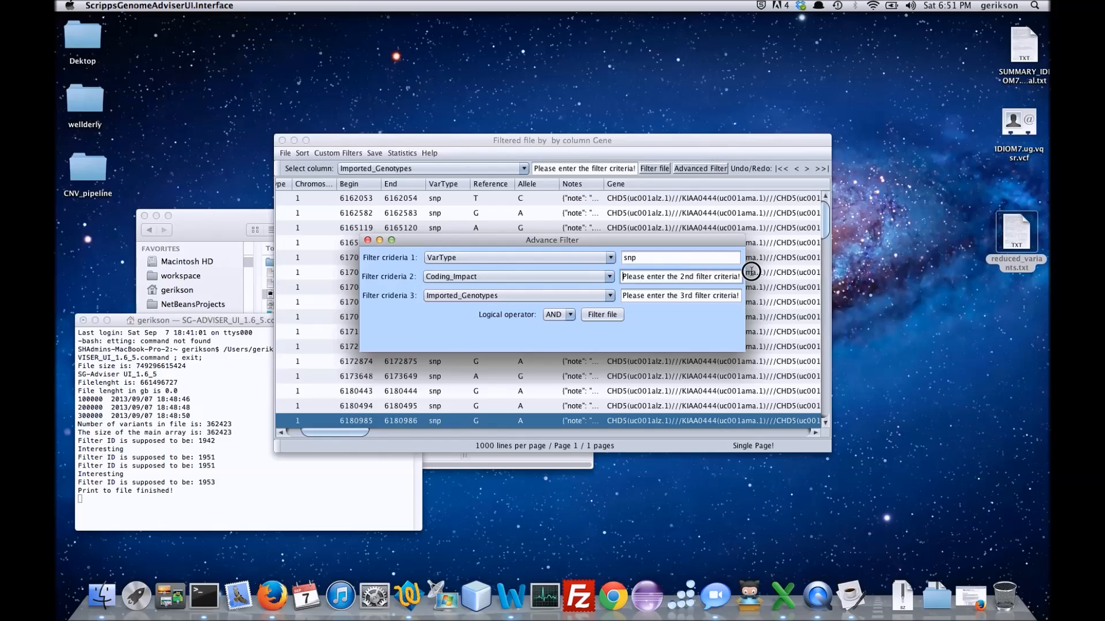
{"action": "left_click_drag", "start_coordinate": [752, 272], "coordinate": [747, 280]}
{"action": "type", "text": "Nonsynonymous"}
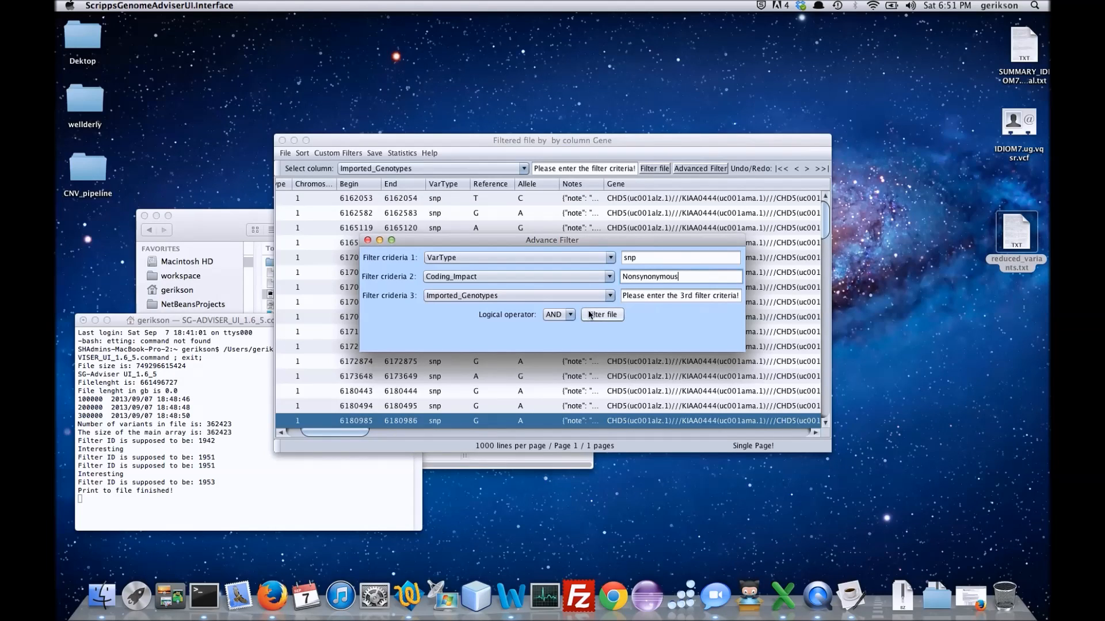
{"action": "left_click", "coordinate": [569, 314]}
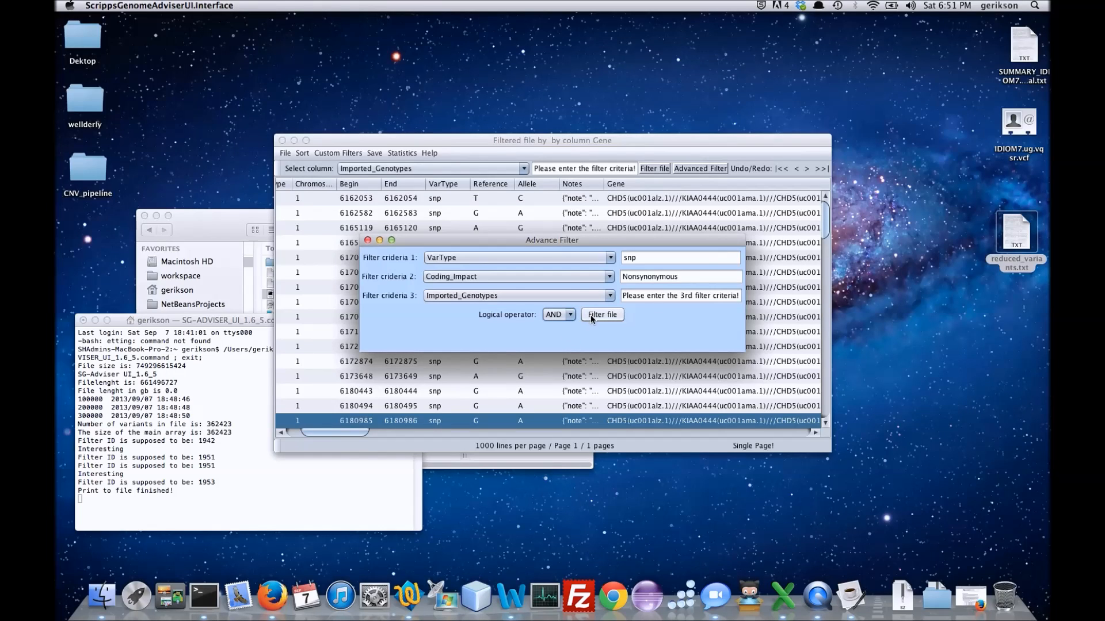
{"action": "left_click", "coordinate": [593, 315]}
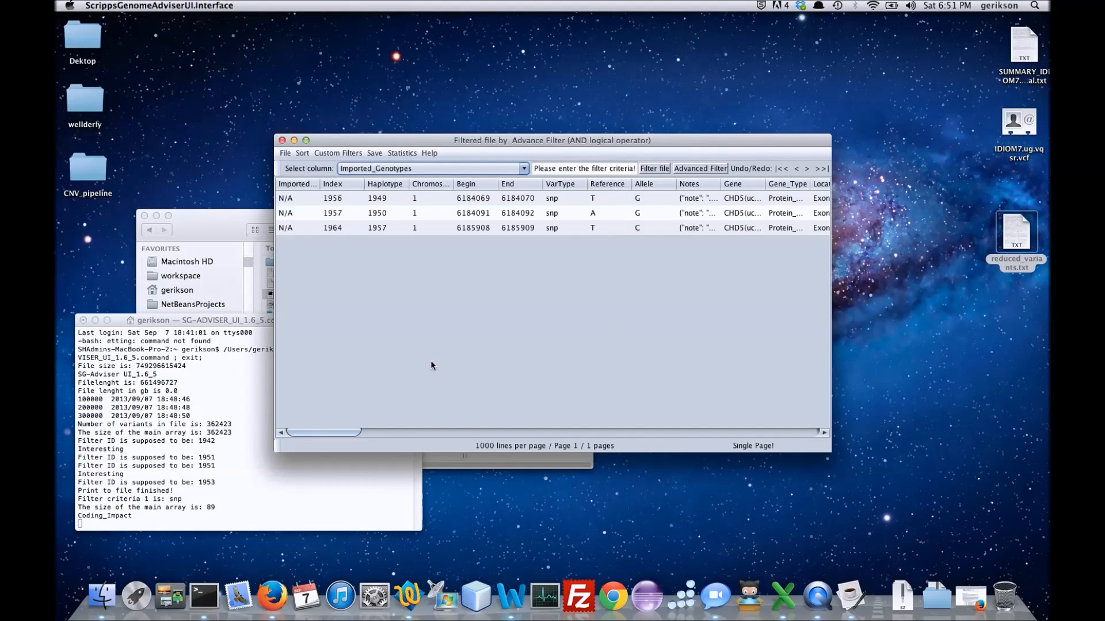
Step: Widen the Gene column in the table of nonsynonymous snp variants
{"action": "mouse_move", "coordinate": [348, 431]}
{"action": "left_mouse_down"}
{"action": "mouse_move", "coordinate": [370, 433]}
{"action": "mouse_move", "coordinate": [351, 432]}
{"action": "left_mouse_up"}
{"action": "left_click_drag", "start_coordinate": [310, 432], "coordinate": [327, 438]}
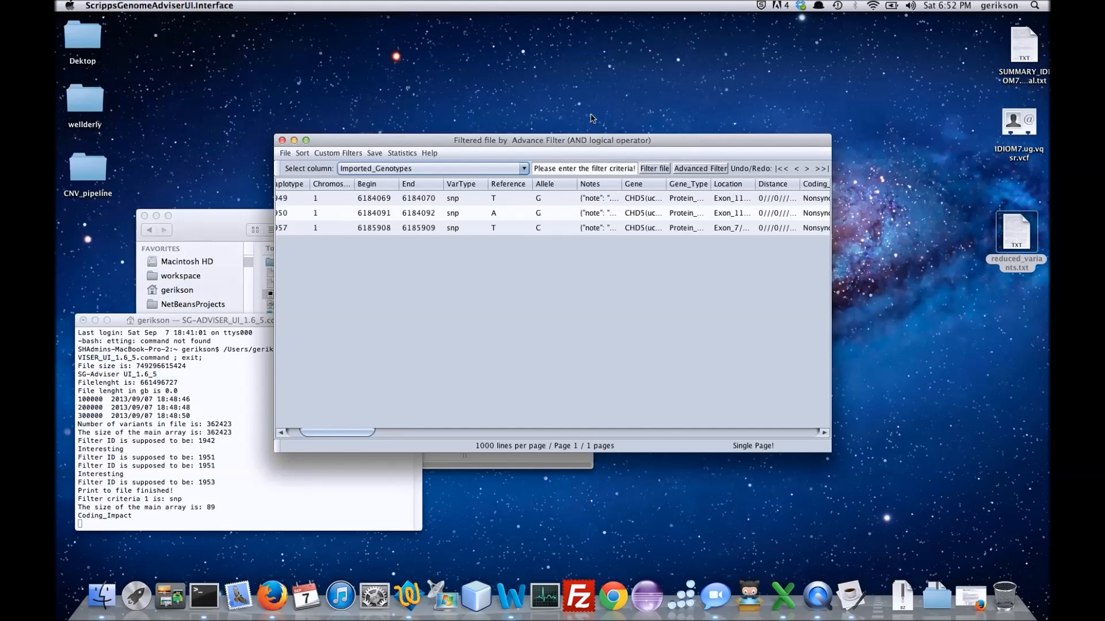
{"action": "left_click_drag", "start_coordinate": [667, 183], "coordinate": [732, 186]}
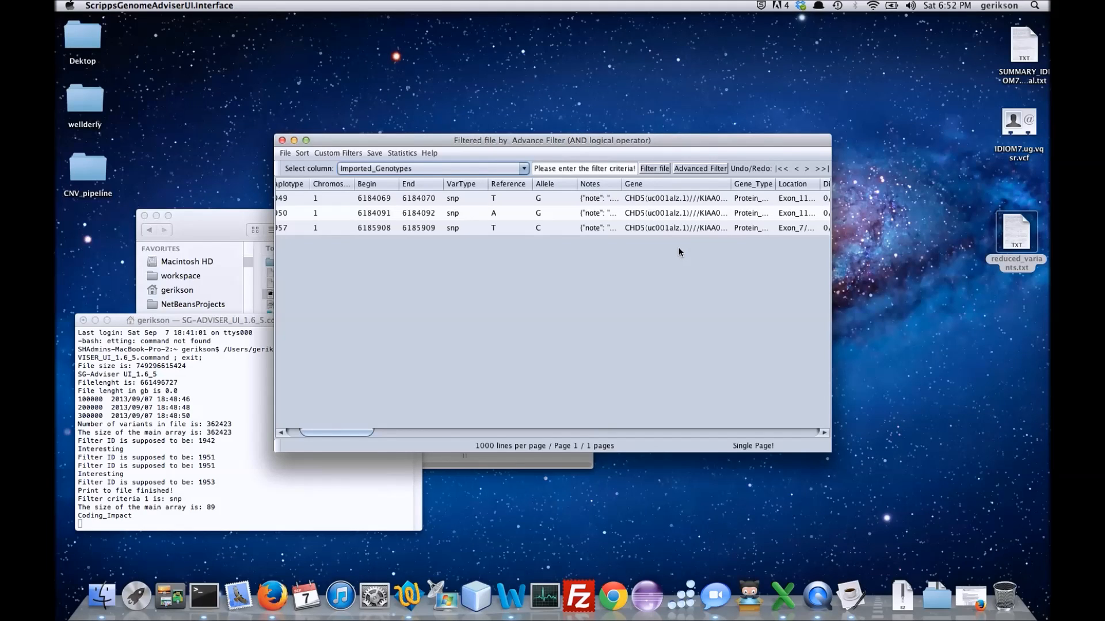
Step: Return to the original unfiltered file and apply the Clinical custom filter for Known and Predicted Disease-Causing Variants
{"action": "left_click", "coordinate": [797, 168]}
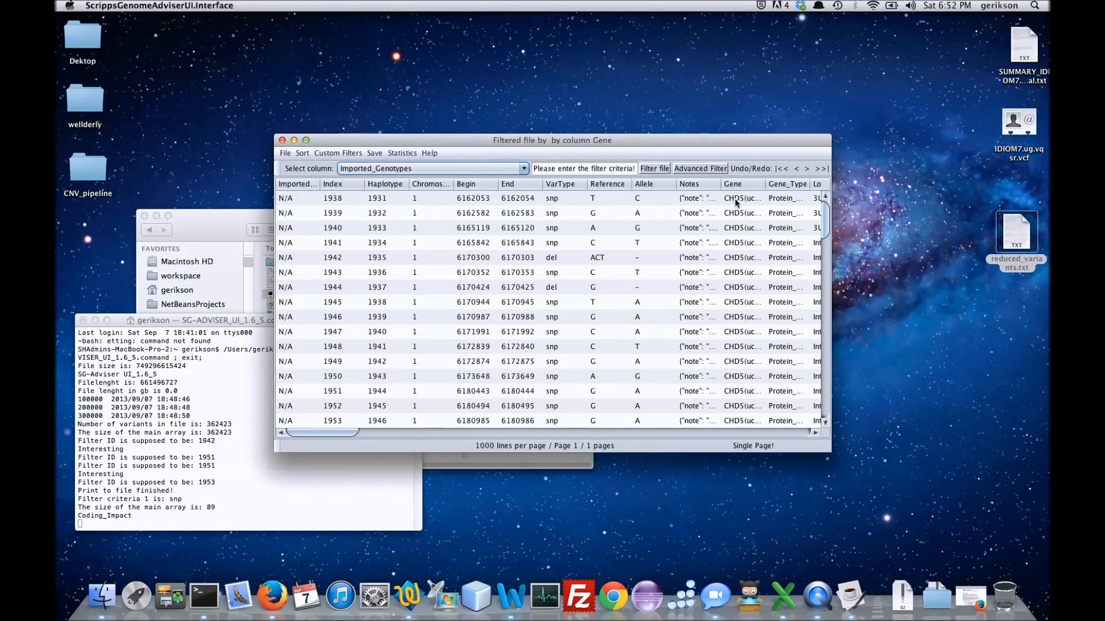
{"action": "left_click", "coordinate": [782, 169]}
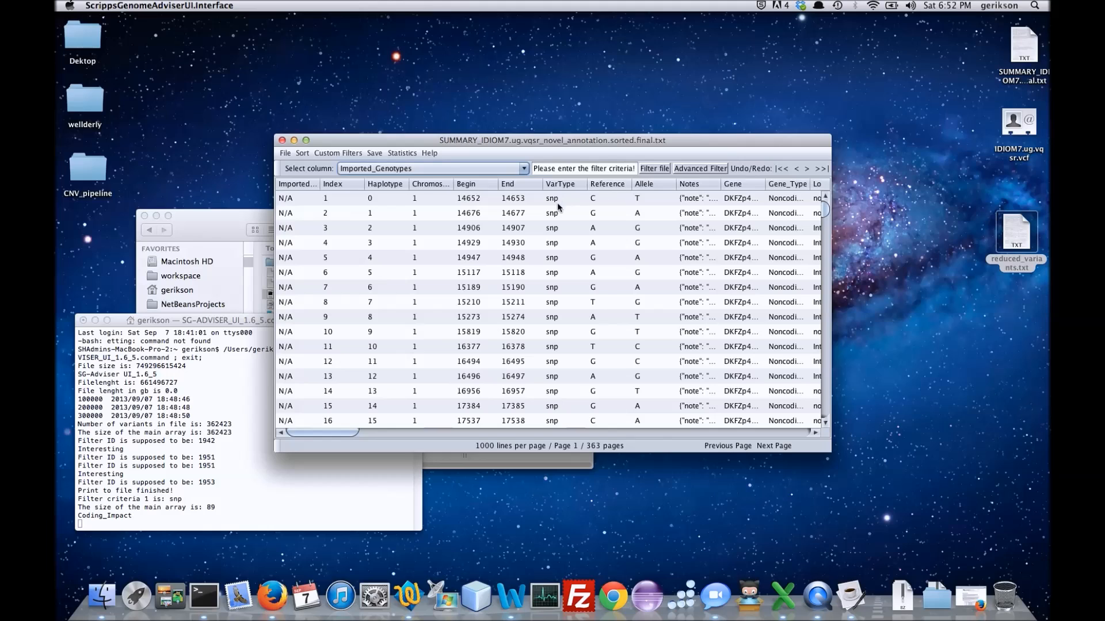
{"action": "left_click", "coordinate": [338, 154]}
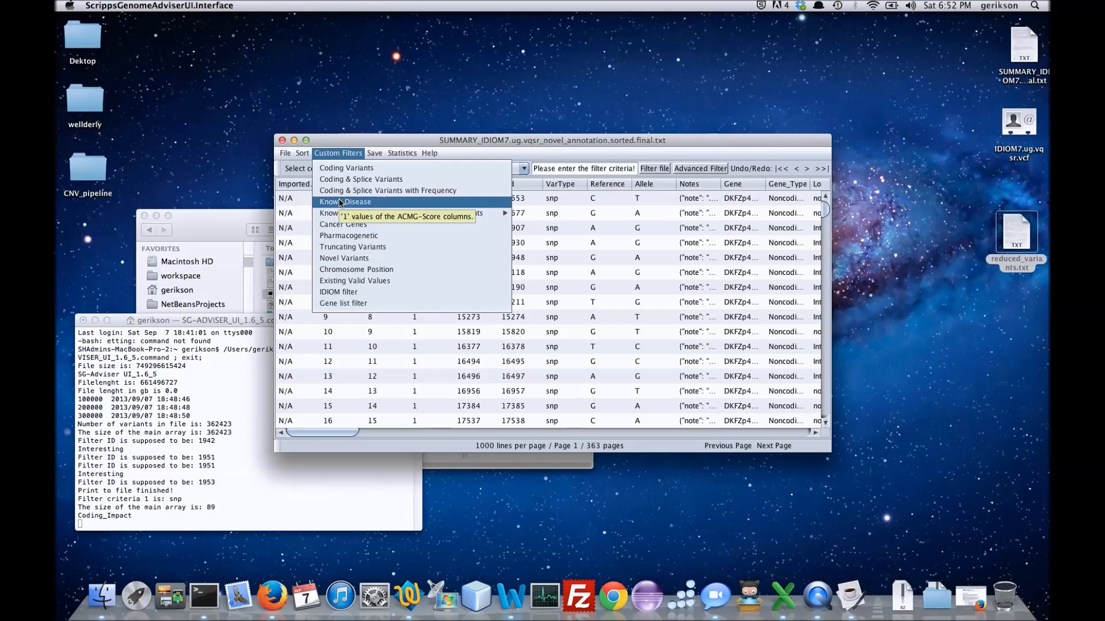
{"action": "mouse_move", "coordinate": [344, 216]}
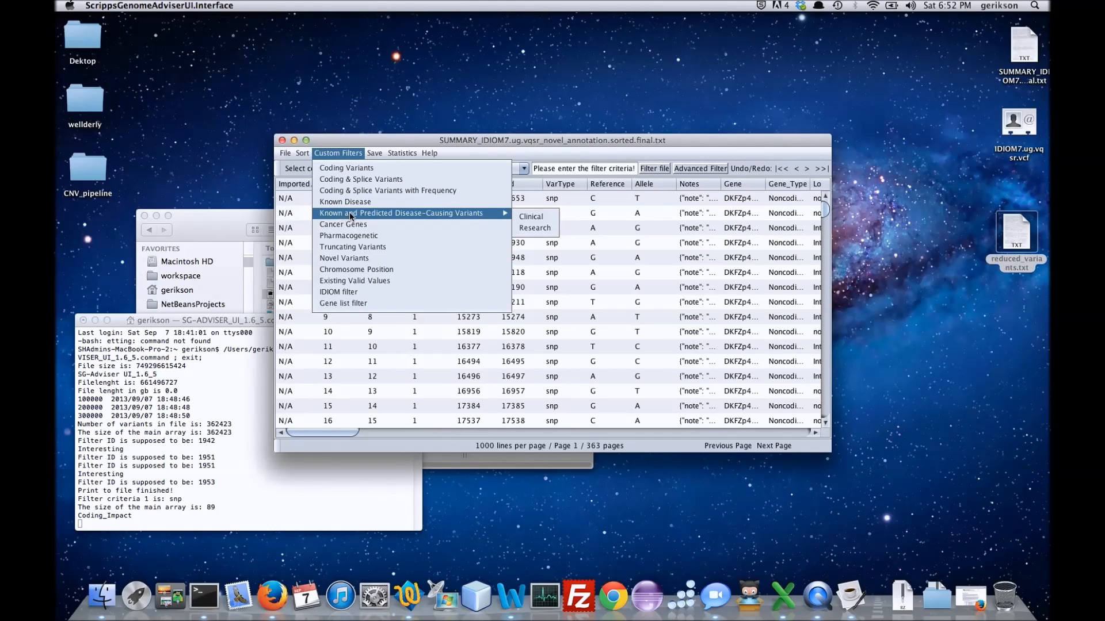
{"action": "left_click", "coordinate": [537, 217]}
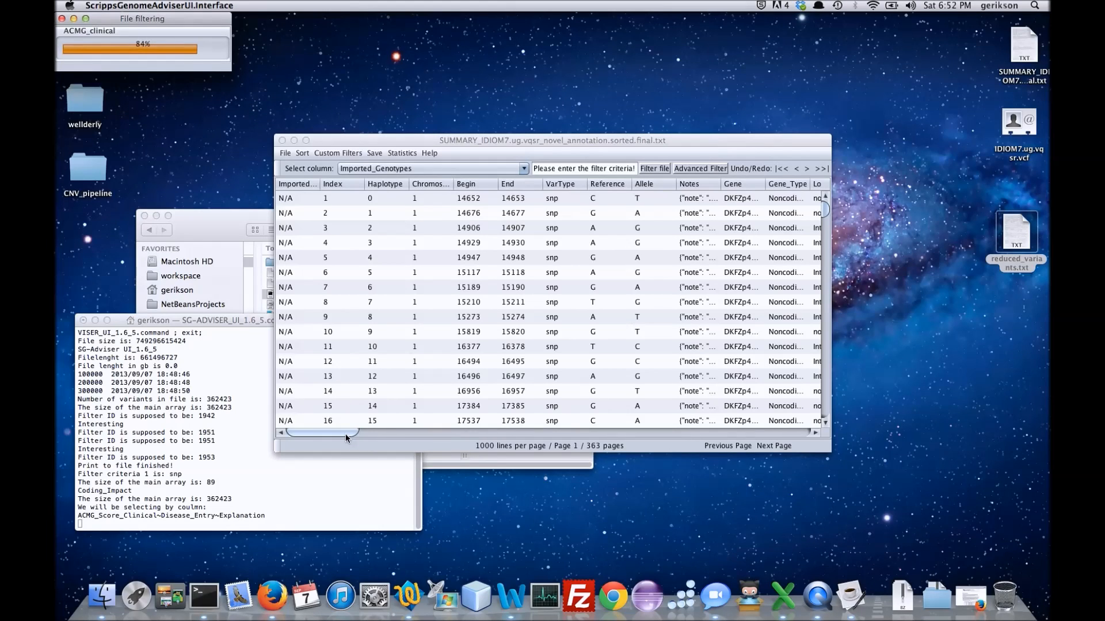
Step: Widen the ACMG_Score_Clinical column in the filtered table and look through its disease entries
{"action": "left_click_drag", "start_coordinate": [343, 436], "coordinate": [818, 434]}
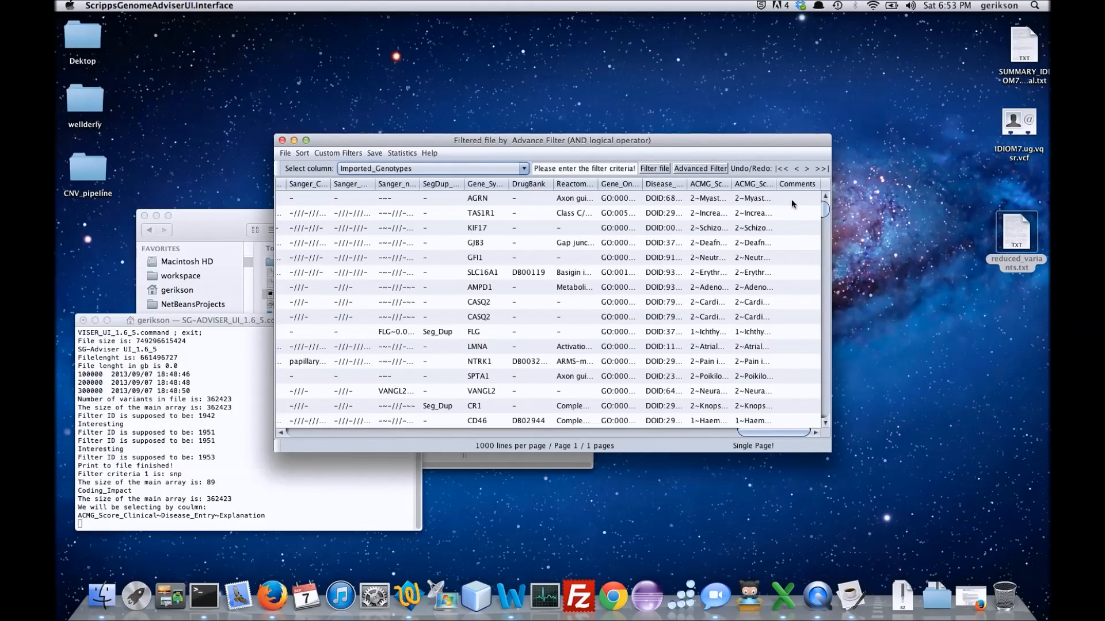
{"action": "left_click_drag", "start_coordinate": [735, 183], "coordinate": [801, 183]}
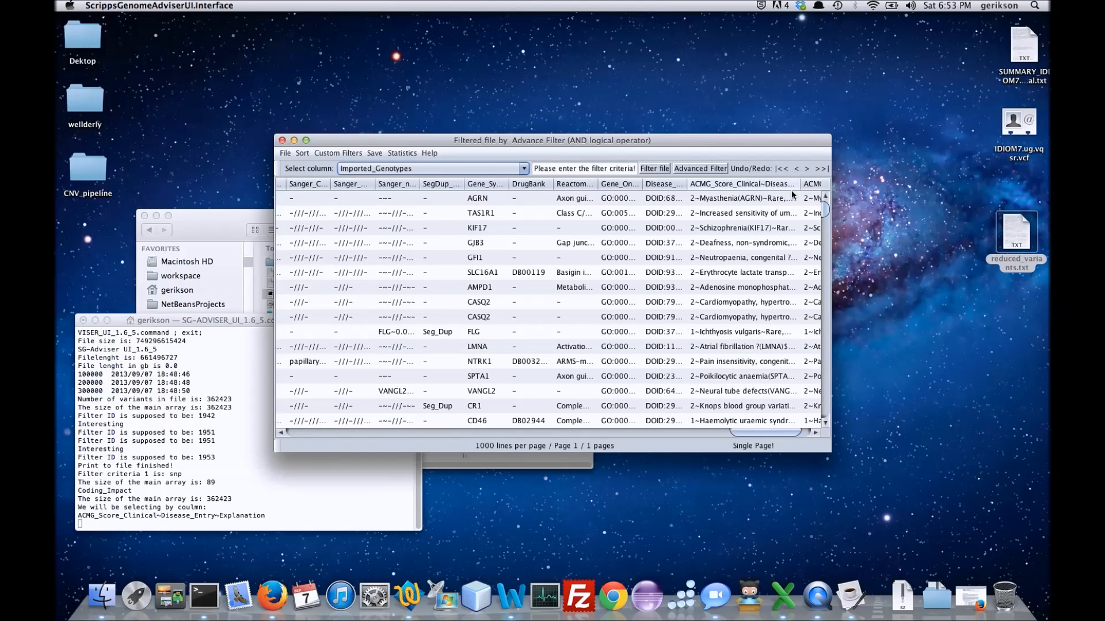
{"action": "scroll", "coordinate": [742, 316], "scroll_direction": "down", "scroll_amount": 5}
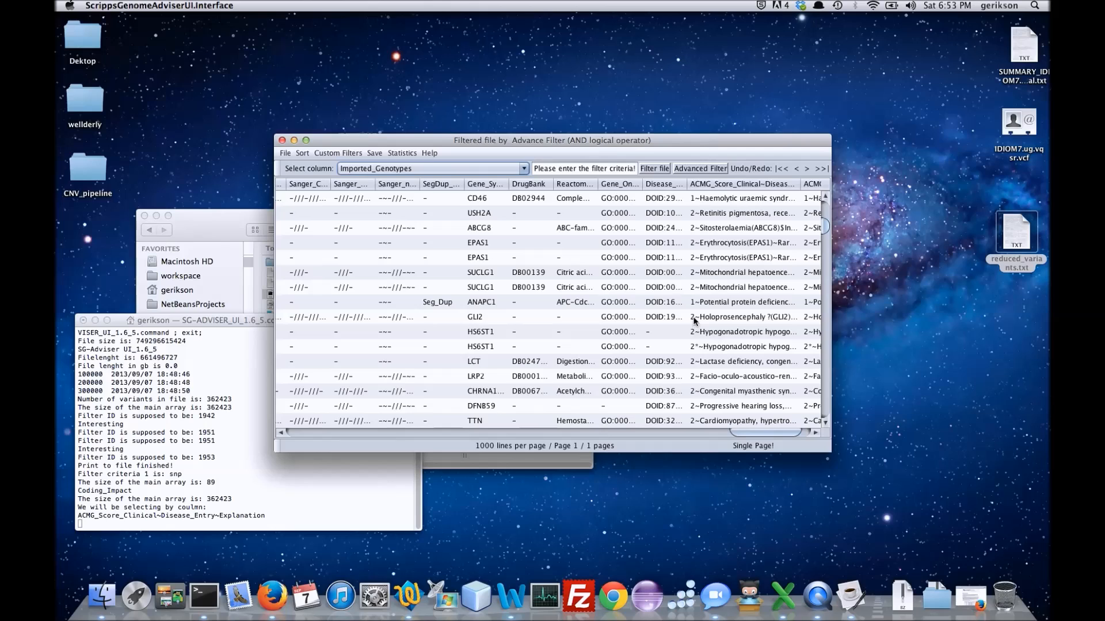
{"action": "scroll", "coordinate": [750, 368], "scroll_direction": "down", "scroll_amount": 5}
{"action": "scroll", "coordinate": [756, 365], "scroll_direction": "down", "scroll_amount": 5}
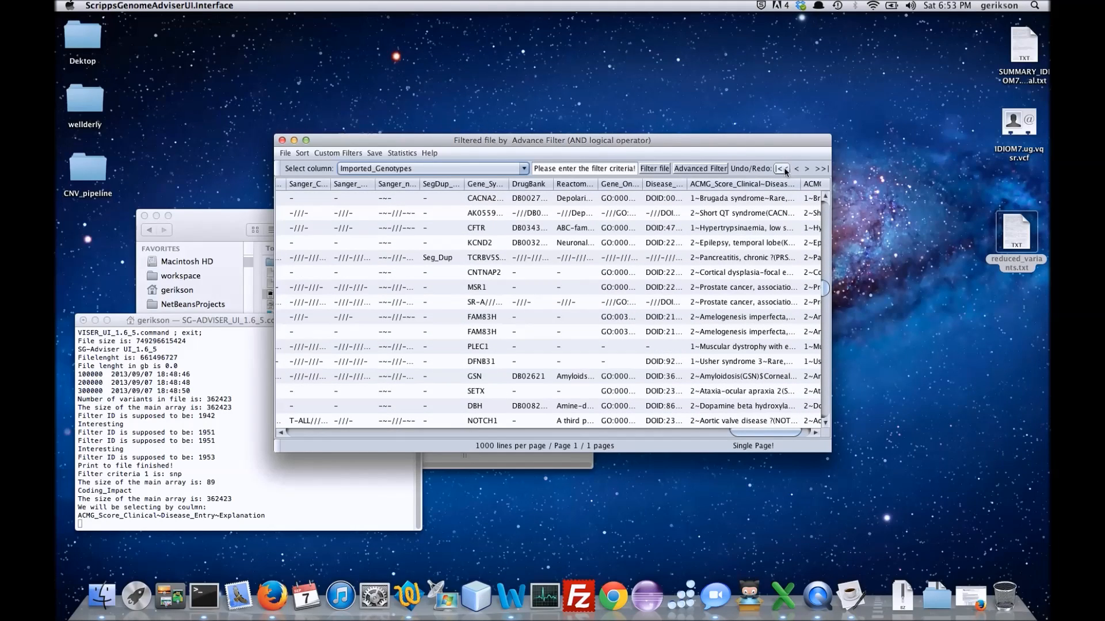
Step: Return to the original data and apply the Cancer Genes custom filter
{"action": "left_click", "coordinate": [783, 168]}
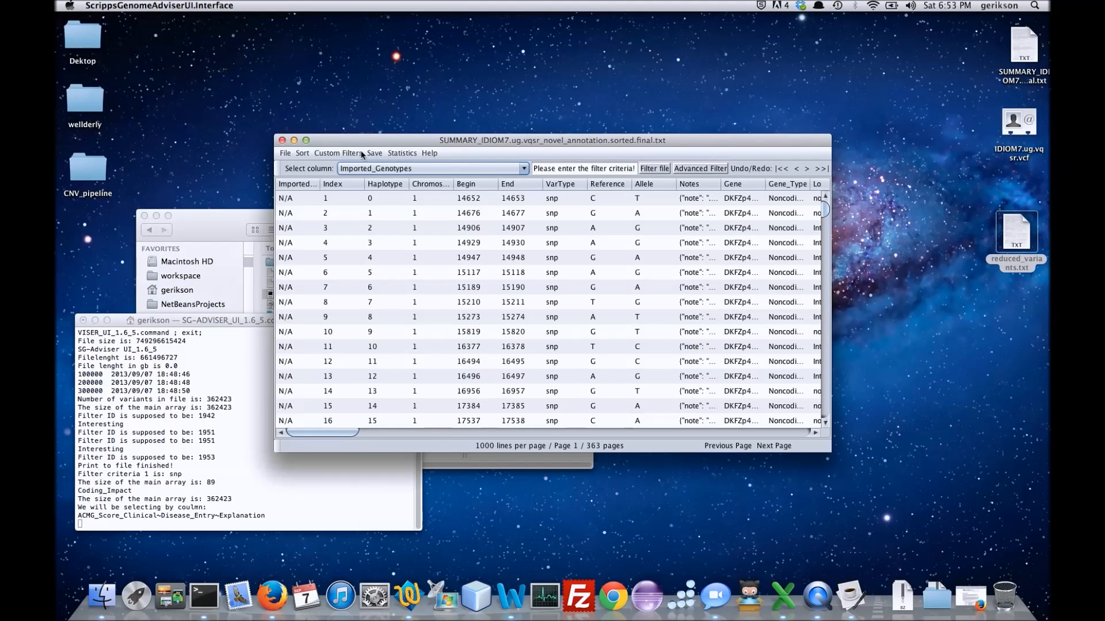
{"action": "left_click", "coordinate": [340, 154]}
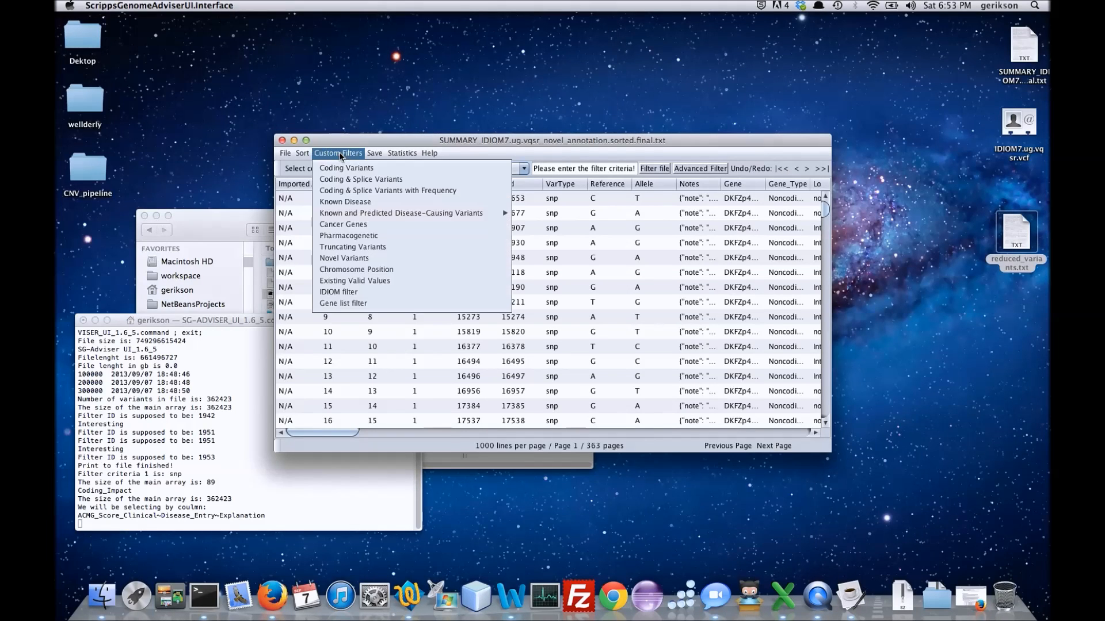
{"action": "left_click", "coordinate": [362, 225]}
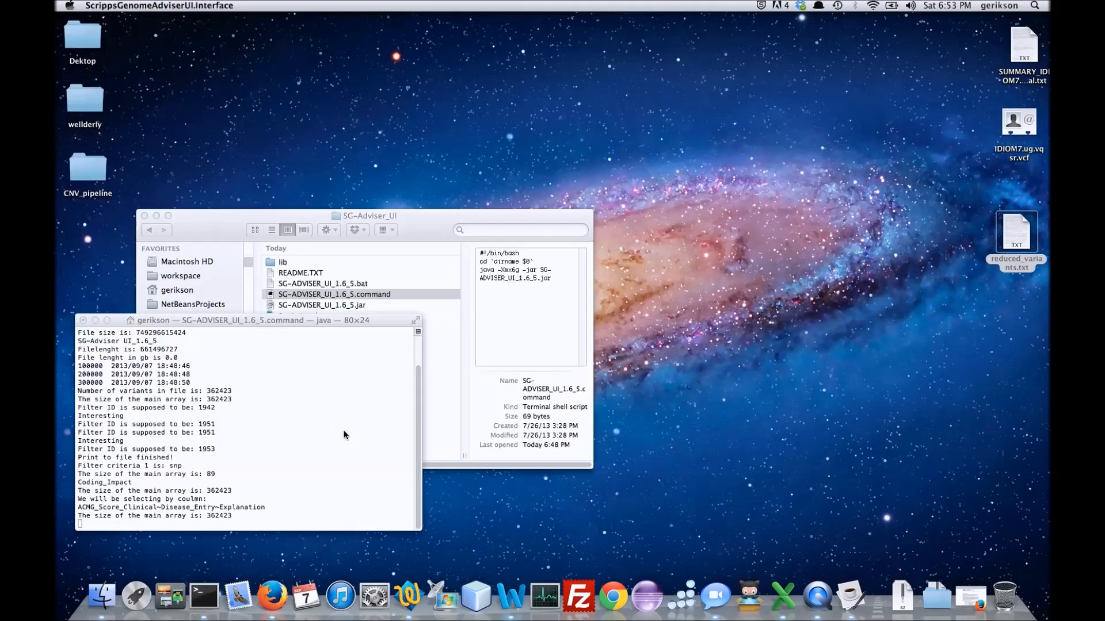
Step: Widen the MSKCC_CancerGenes, Atlas_Oncology and Sanger_CancerGenes columns and look through their annotations
{"action": "left_click_drag", "start_coordinate": [344, 433], "coordinate": [770, 430]}
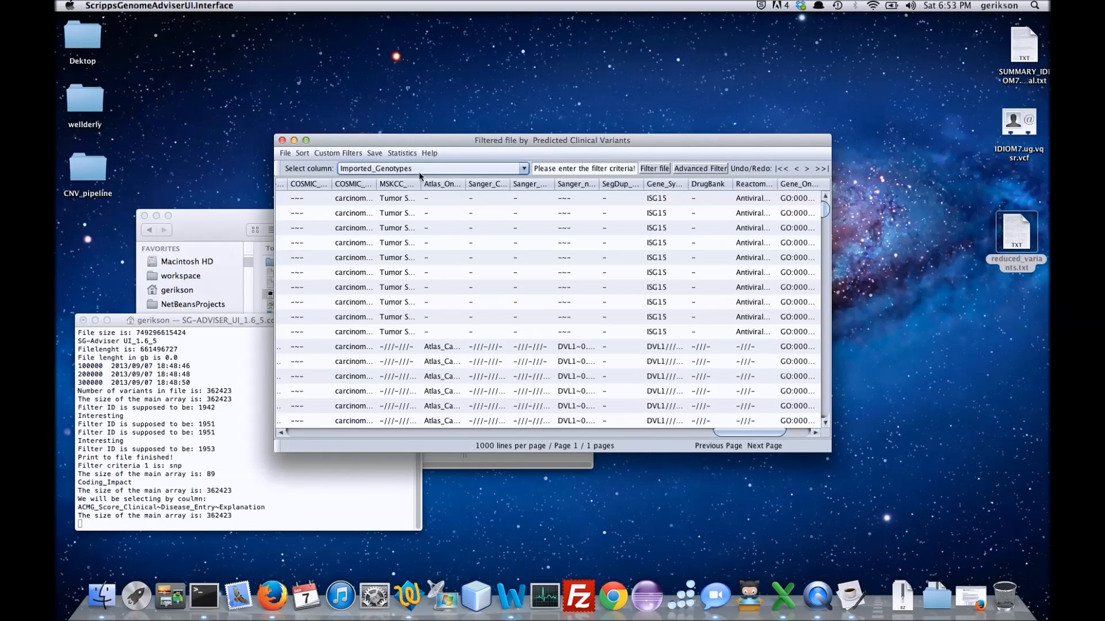
{"action": "left_click_drag", "start_coordinate": [421, 185], "coordinate": [485, 180]}
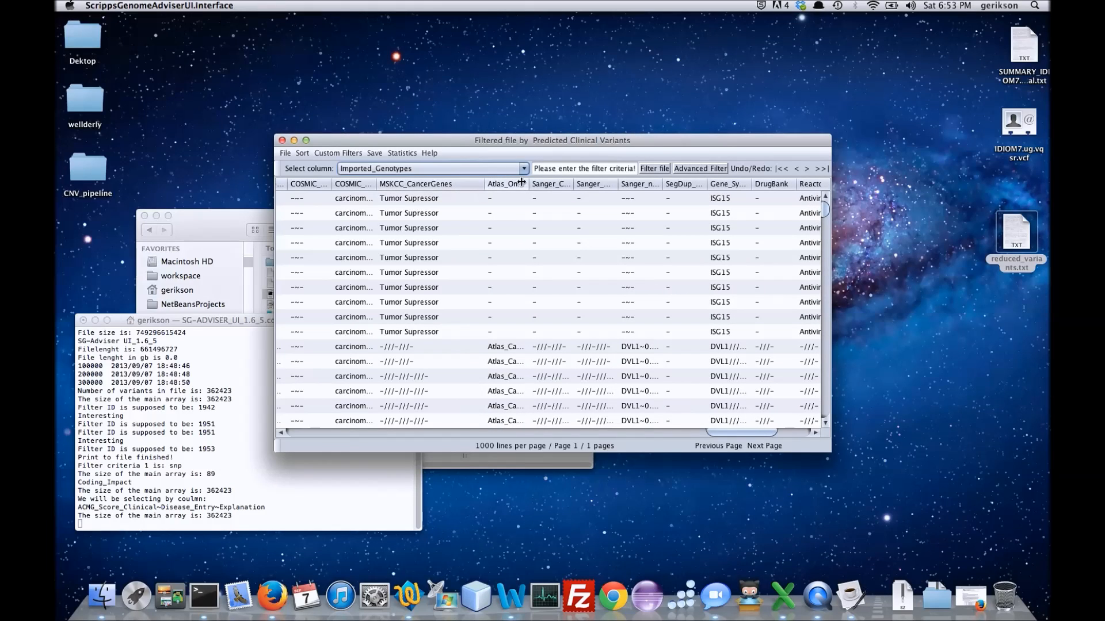
{"action": "left_click_drag", "start_coordinate": [529, 185], "coordinate": [574, 184]}
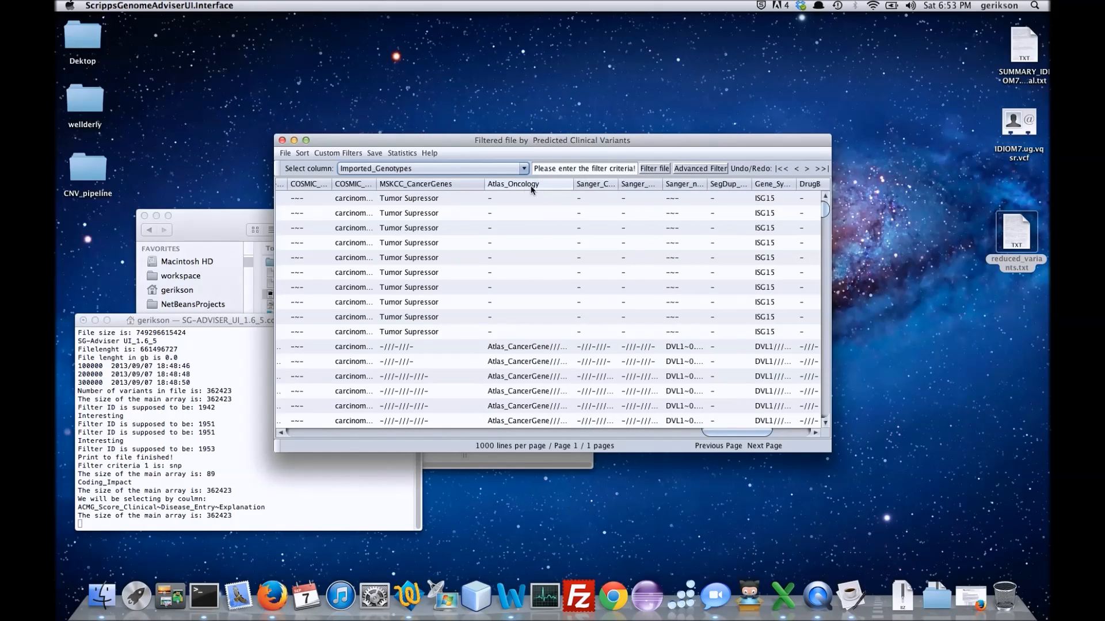
{"action": "scroll", "coordinate": [686, 253], "scroll_direction": "down", "scroll_amount": 3}
{"action": "scroll", "coordinate": [662, 253], "scroll_direction": "down", "scroll_amount": 5}
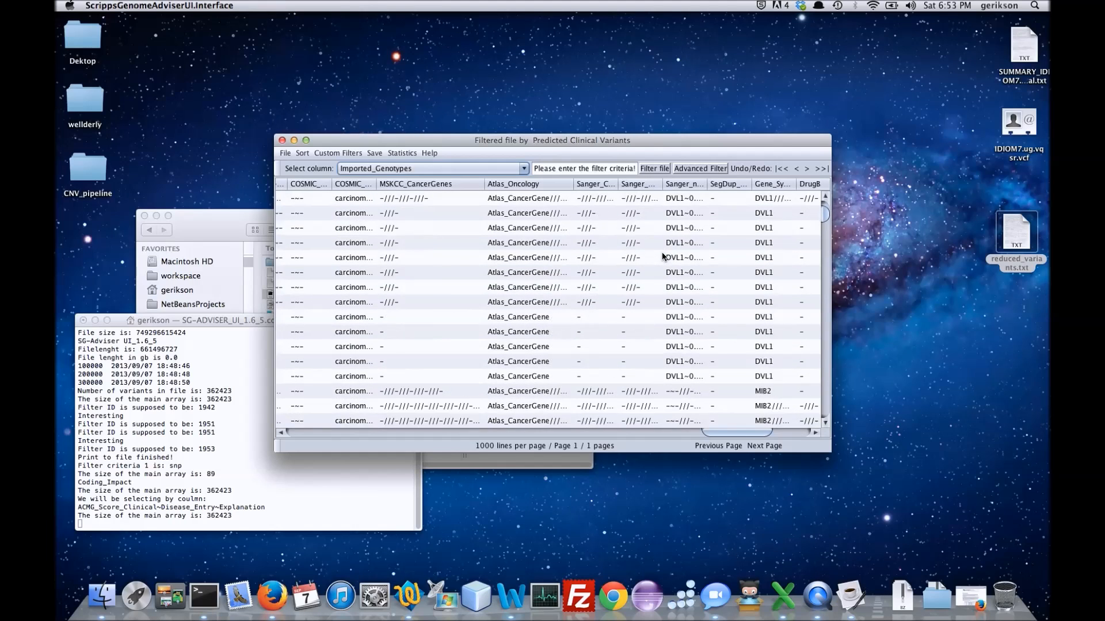
{"action": "left_click_drag", "start_coordinate": [620, 185], "coordinate": [706, 185]}
{"action": "scroll", "coordinate": [661, 255], "scroll_direction": "down", "scroll_amount": 5}
{"action": "scroll", "coordinate": [660, 255], "scroll_direction": "down", "scroll_amount": 1}
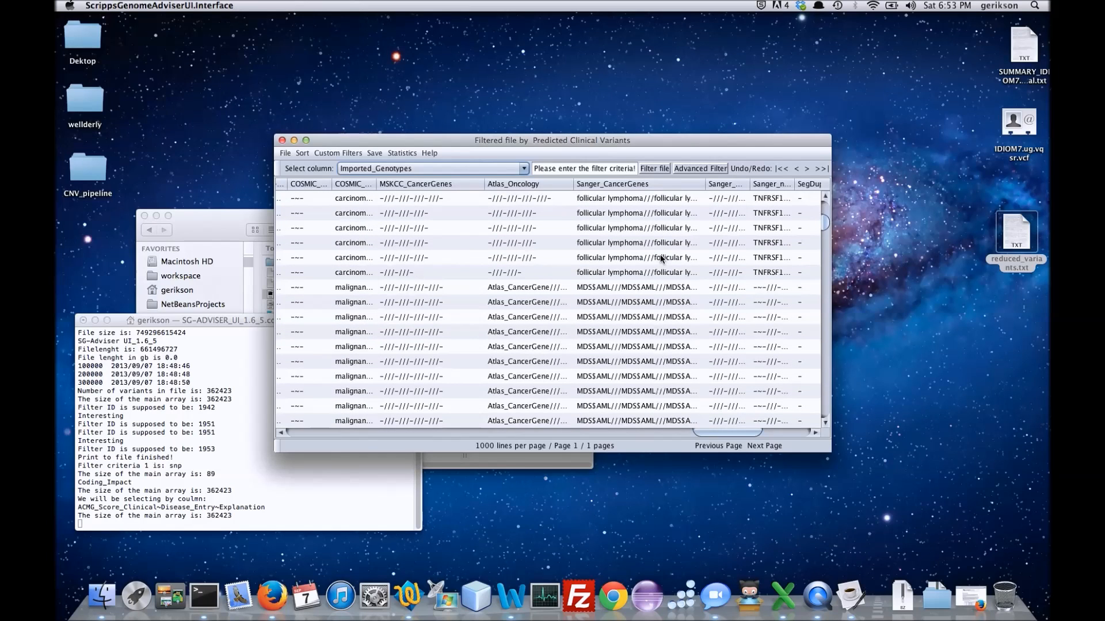
Step: Sort the variant file by the VarType column
{"action": "left_click", "coordinate": [303, 153]}
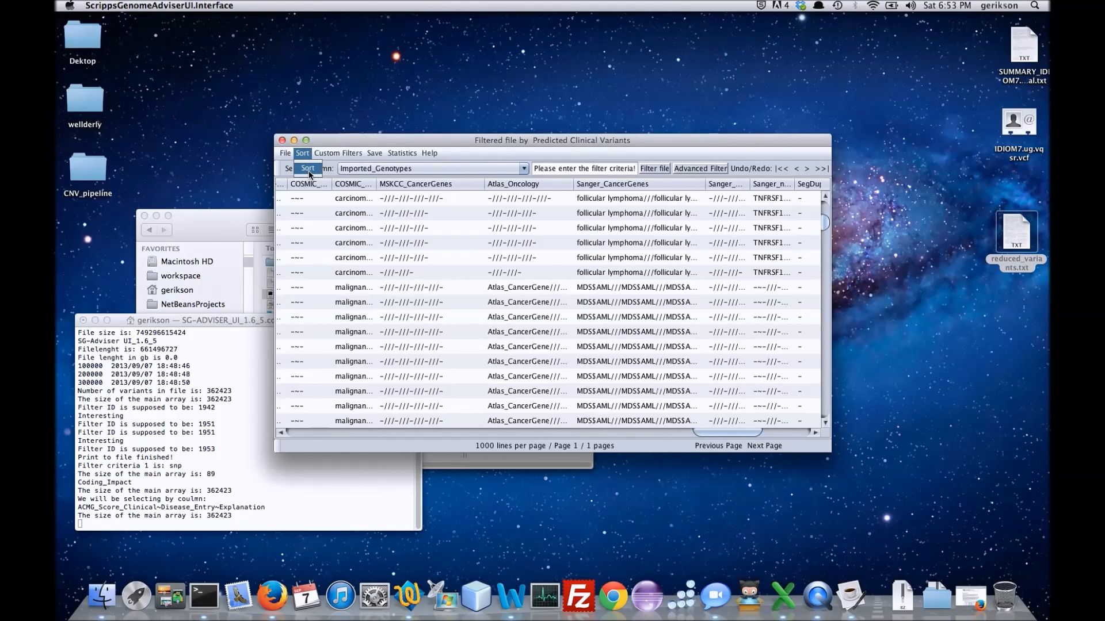
{"action": "left_click", "coordinate": [308, 169]}
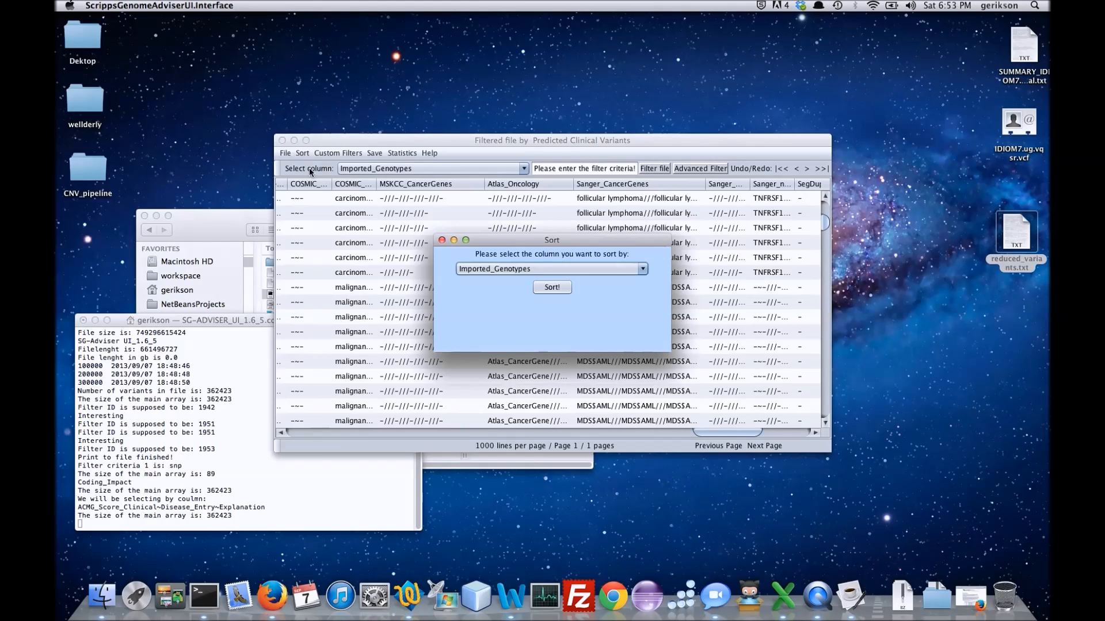
{"action": "left_click", "coordinate": [644, 271]}
{"action": "scroll", "coordinate": [600, 320], "scroll_direction": "down", "scroll_amount": 3}
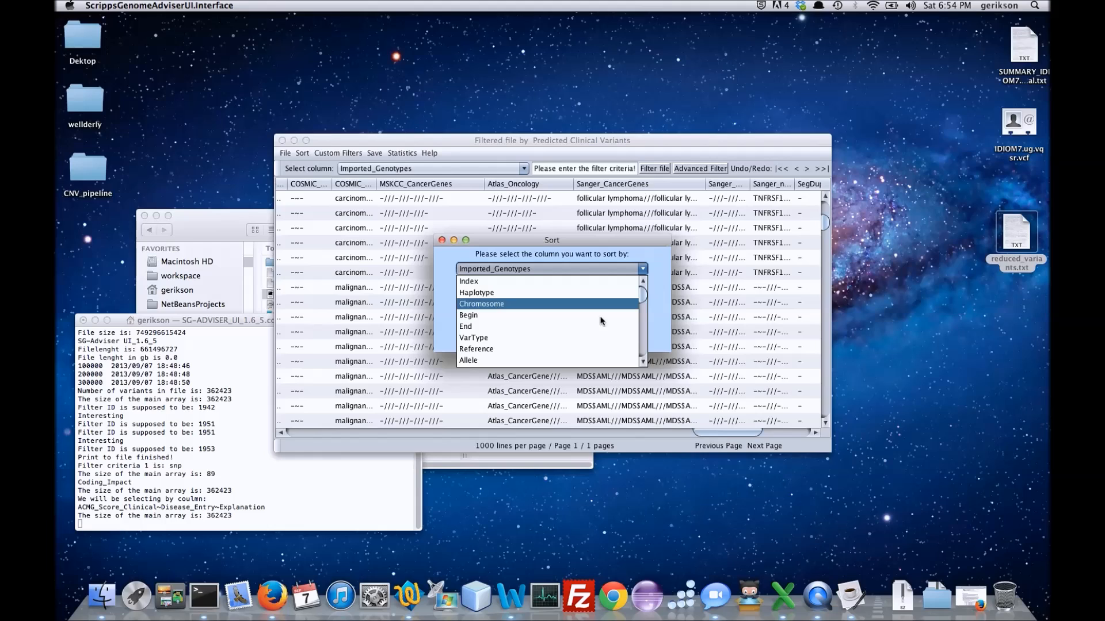
{"action": "scroll", "coordinate": [601, 320], "scroll_direction": "down", "scroll_amount": 2}
{"action": "scroll", "coordinate": [600, 321], "scroll_direction": "up", "scroll_amount": 3}
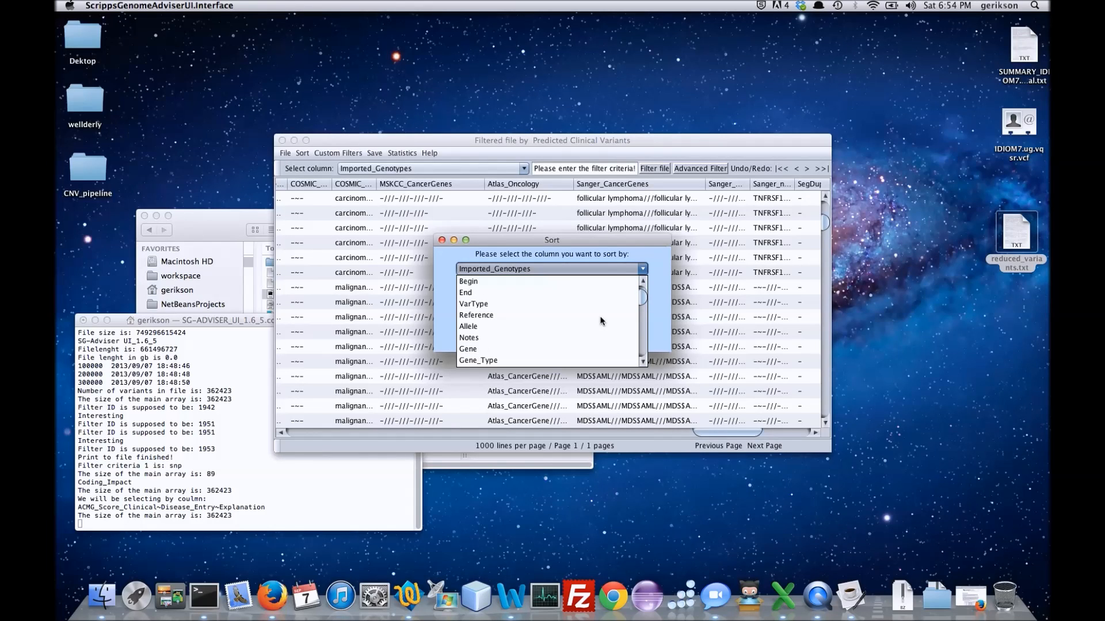
{"action": "scroll", "coordinate": [601, 320], "scroll_direction": "down", "scroll_amount": 4}
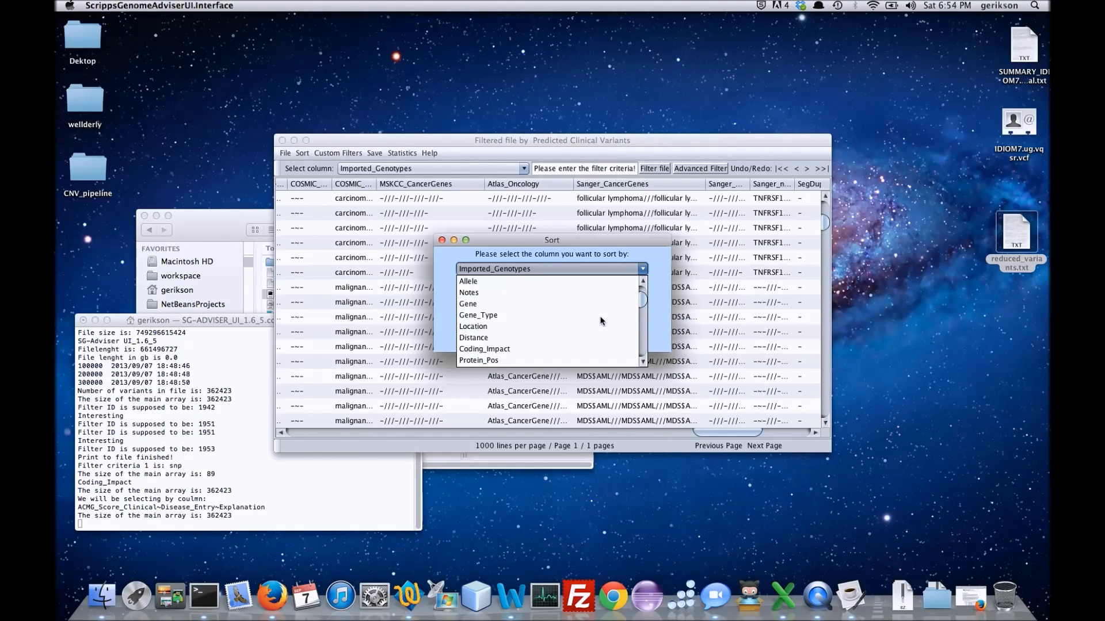
{"action": "scroll", "coordinate": [601, 321], "scroll_direction": "up", "scroll_amount": 1}
{"action": "scroll", "coordinate": [601, 320], "scroll_direction": "up", "scroll_amount": 2}
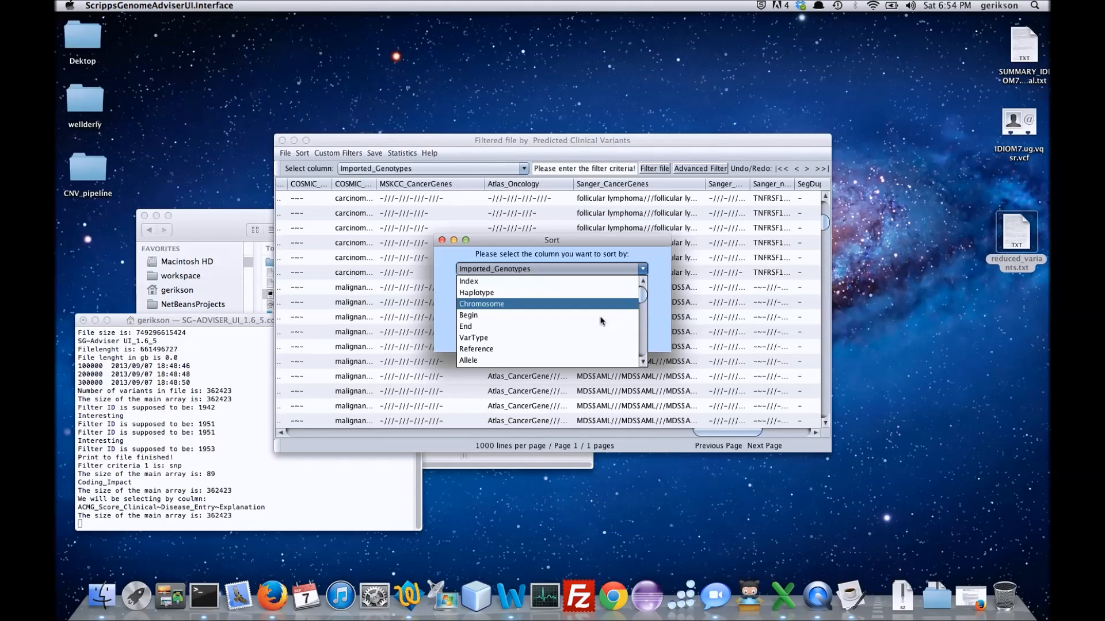
{"action": "left_click", "coordinate": [531, 312]}
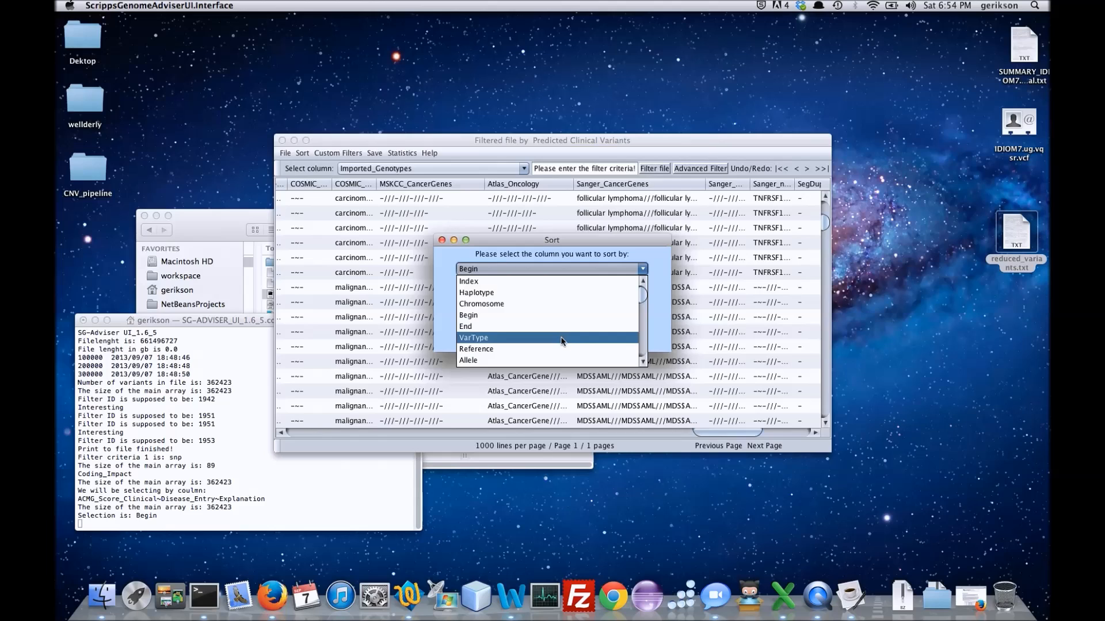
{"action": "left_click", "coordinate": [567, 338]}
{"action": "left_click", "coordinate": [552, 288]}
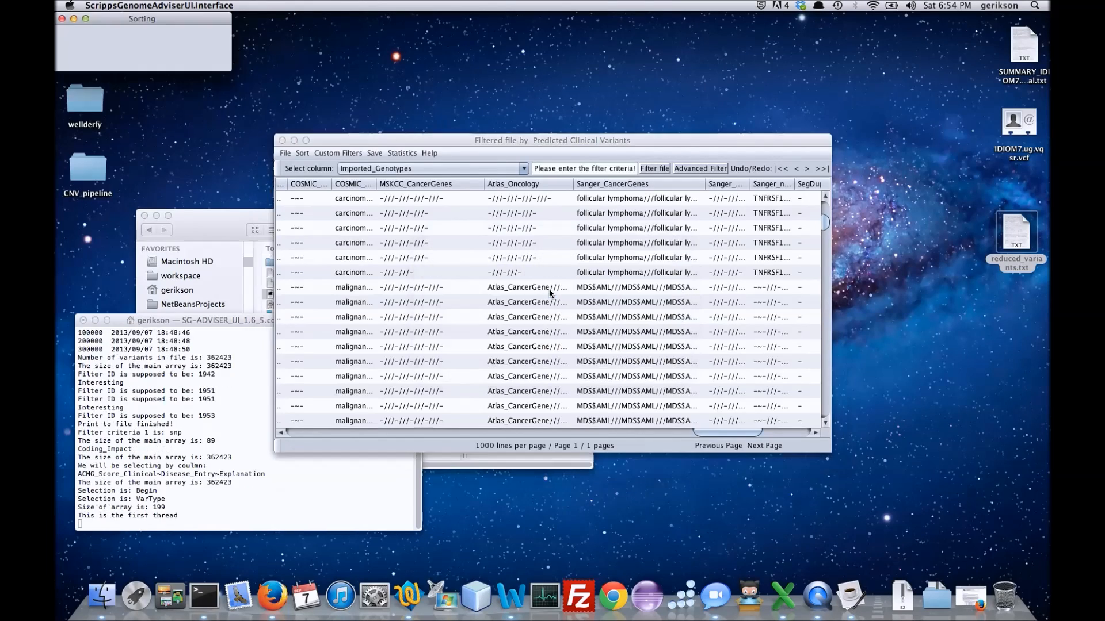
Step: Look through the rows sorted by VarType and re-sort the displayed table by Gene, Gene_Type and finally Location
{"action": "scroll", "coordinate": [577, 337], "scroll_direction": "down", "scroll_amount": 4}
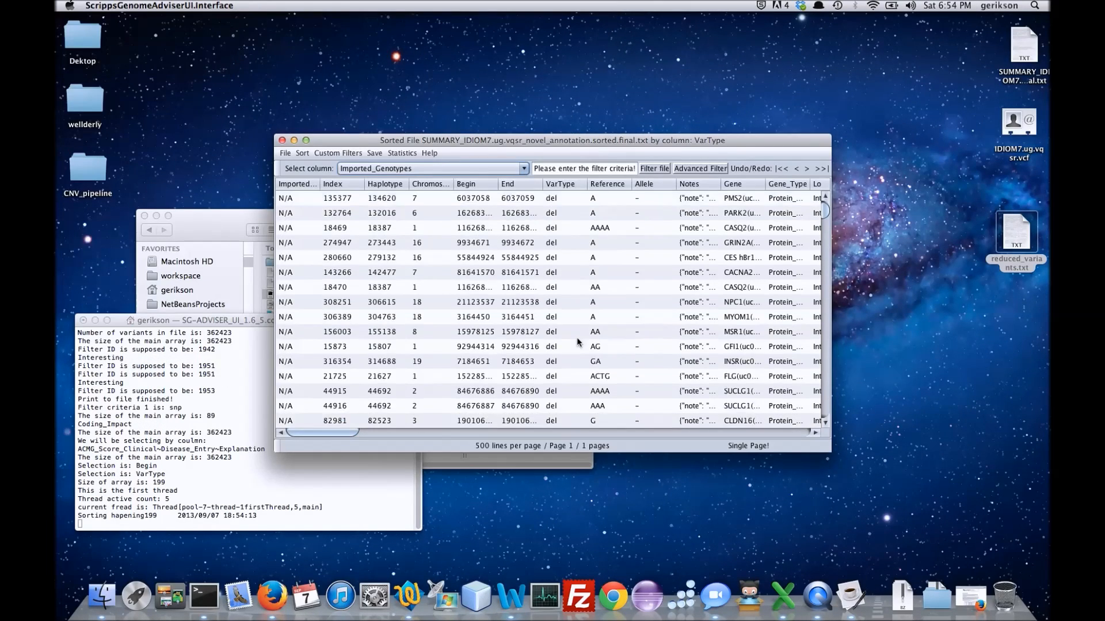
{"action": "scroll", "coordinate": [577, 338], "scroll_direction": "down", "scroll_amount": 1}
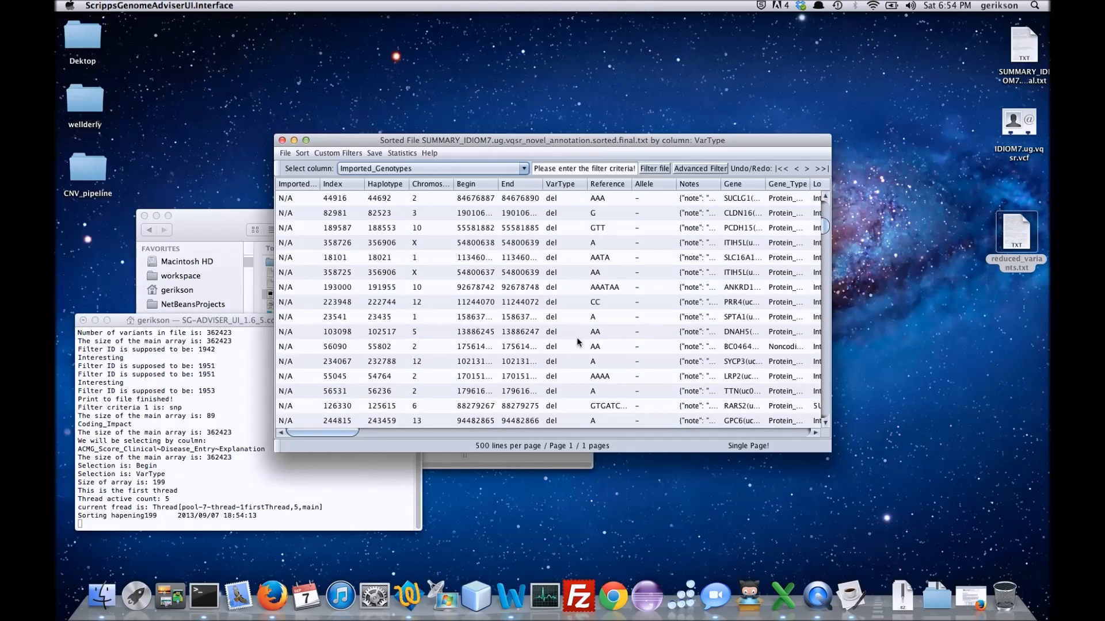
{"action": "scroll", "coordinate": [576, 340], "scroll_direction": "down", "scroll_amount": 4}
{"action": "scroll", "coordinate": [574, 344], "scroll_direction": "down", "scroll_amount": 4}
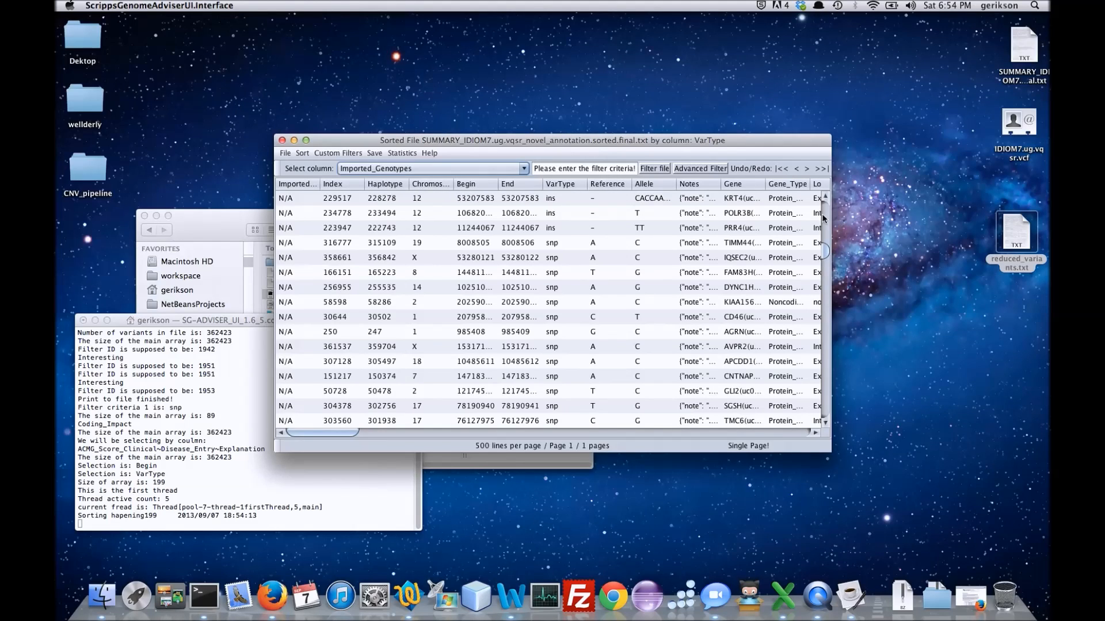
{"action": "left_click", "coordinate": [733, 185]}
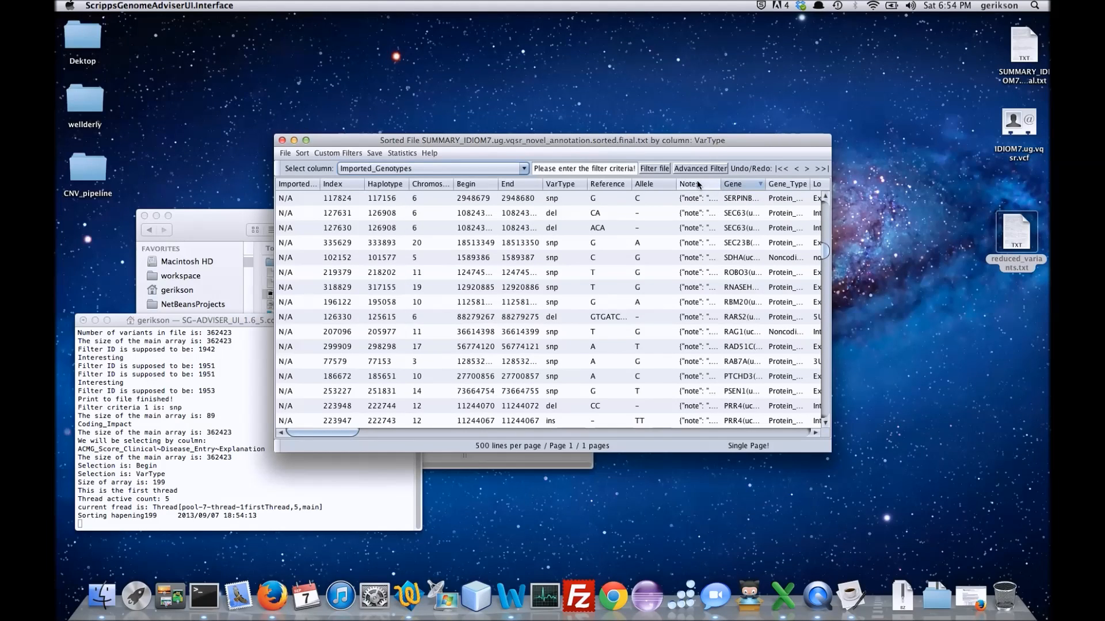
{"action": "left_click", "coordinate": [789, 185]}
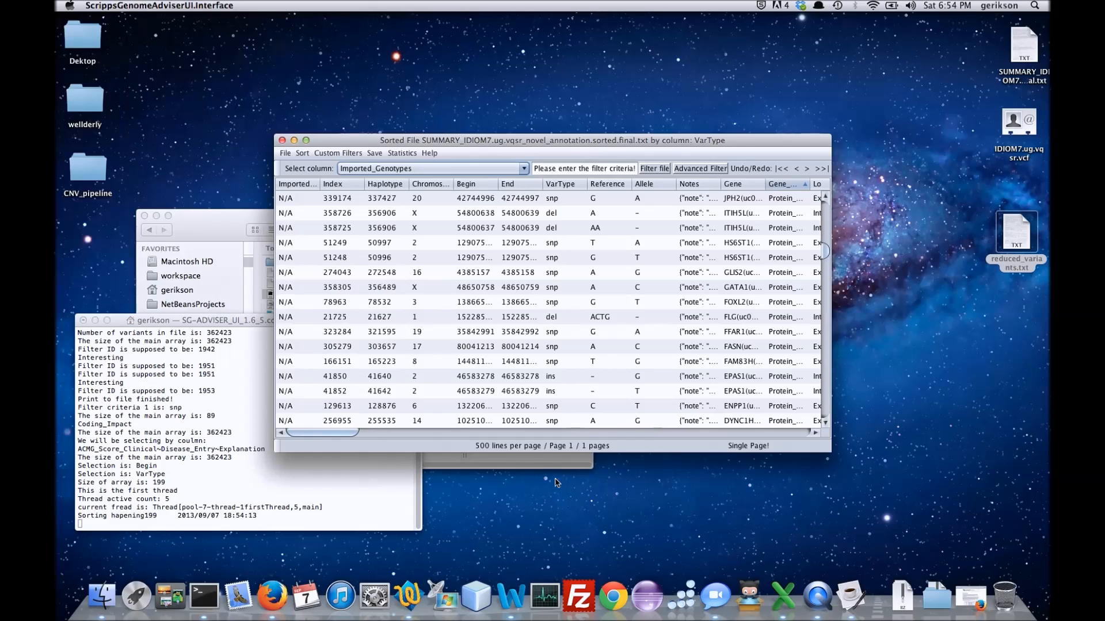
{"action": "left_click_drag", "start_coordinate": [344, 432], "coordinate": [370, 431]}
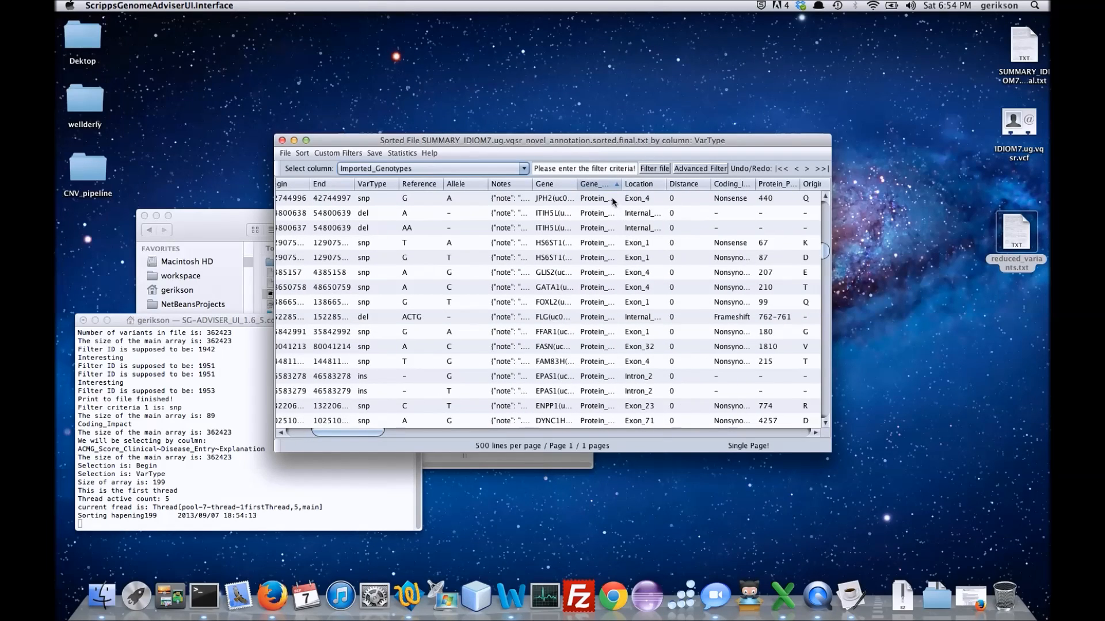
{"action": "left_click", "coordinate": [638, 185]}
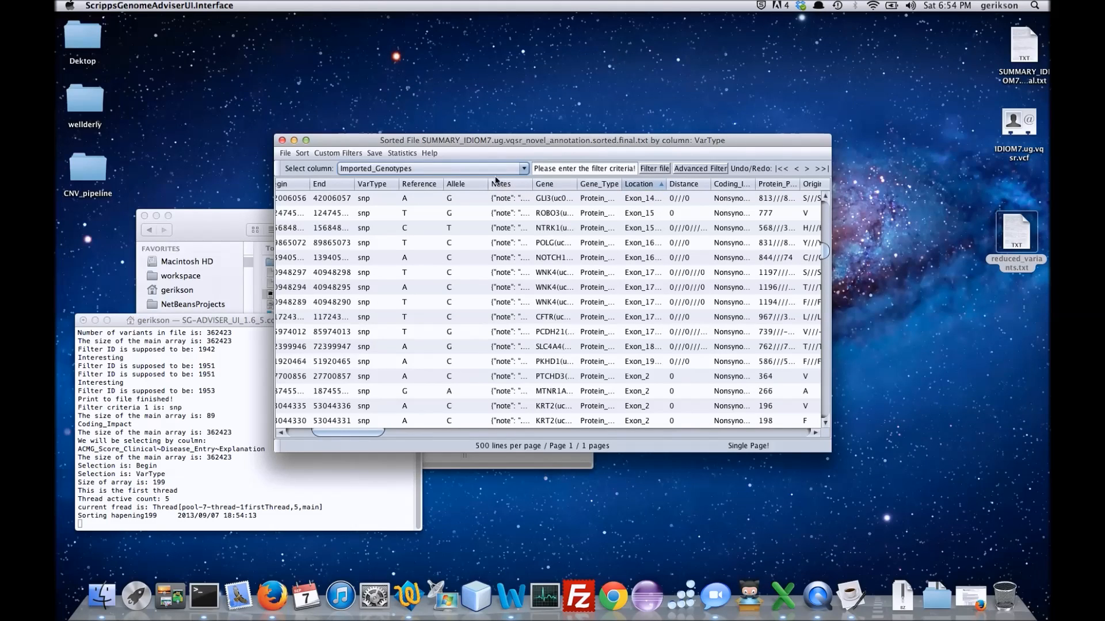
Step: Open the help text and go to its beginning to read the feature list and custom filter descriptions
{"action": "left_click", "coordinate": [429, 154]}
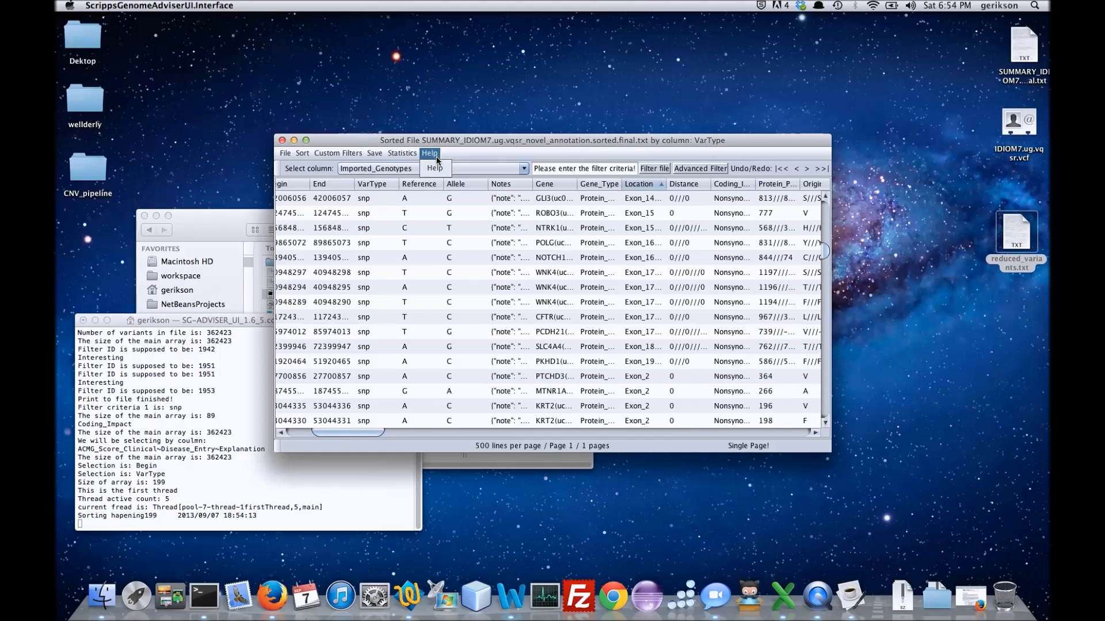
{"action": "left_click", "coordinate": [435, 169]}
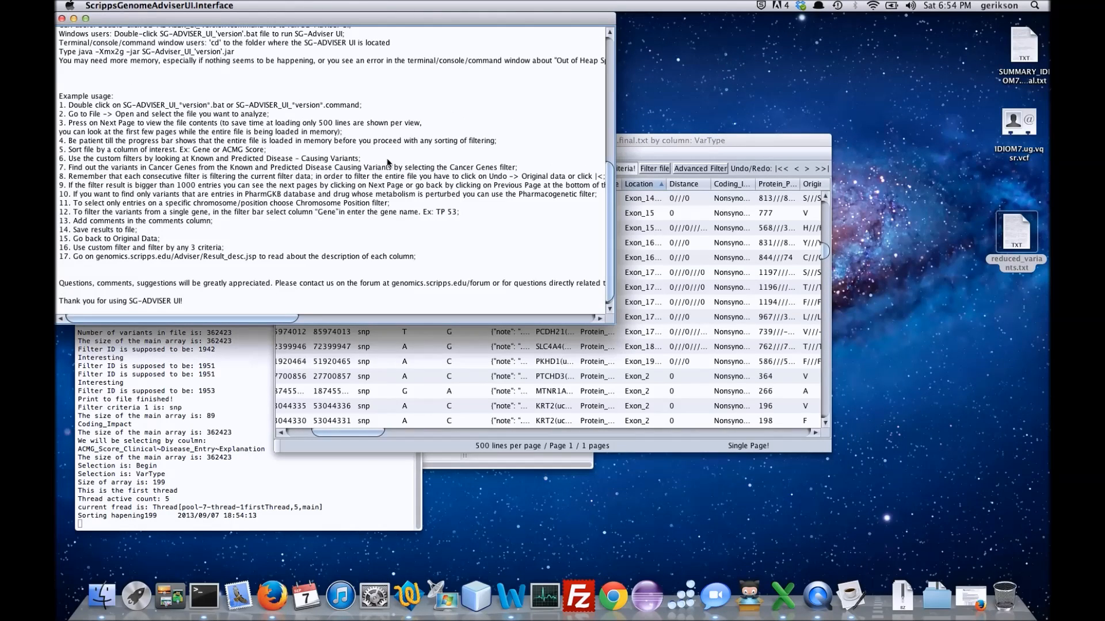
{"action": "scroll", "coordinate": [441, 160], "scroll_direction": "up", "scroll_amount": 10}
{"action": "scroll", "coordinate": [442, 163], "scroll_direction": "up", "scroll_amount": 10}
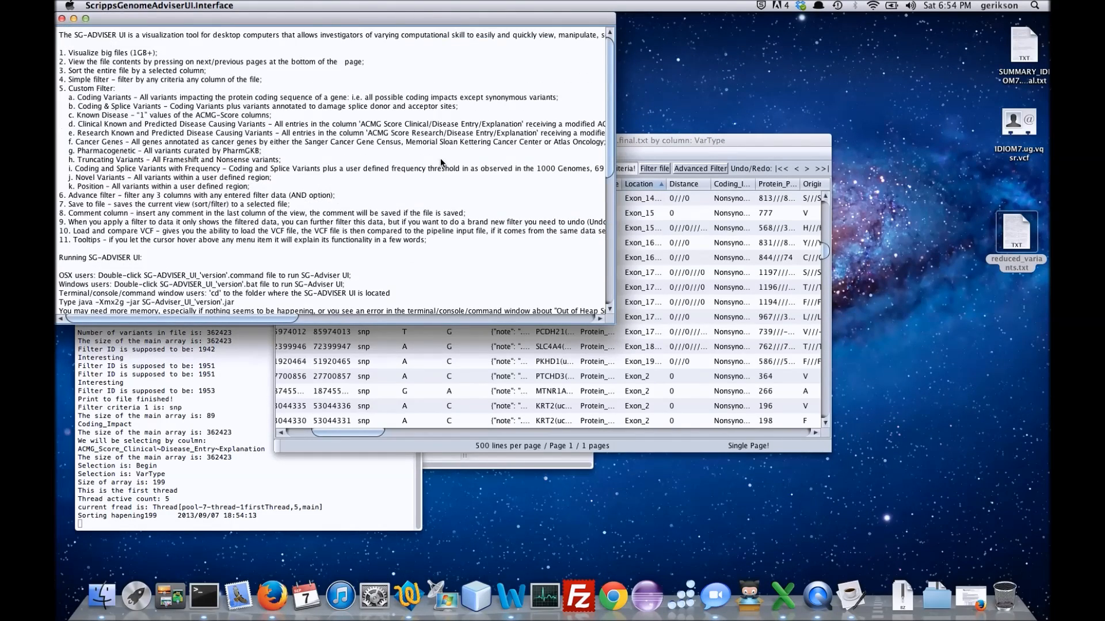
Step: Read the example usage section at the end of the help text and close the help
{"action": "scroll", "coordinate": [441, 163], "scroll_direction": "down", "scroll_amount": 4}
{"action": "scroll", "coordinate": [441, 159], "scroll_direction": "down", "scroll_amount": 10}
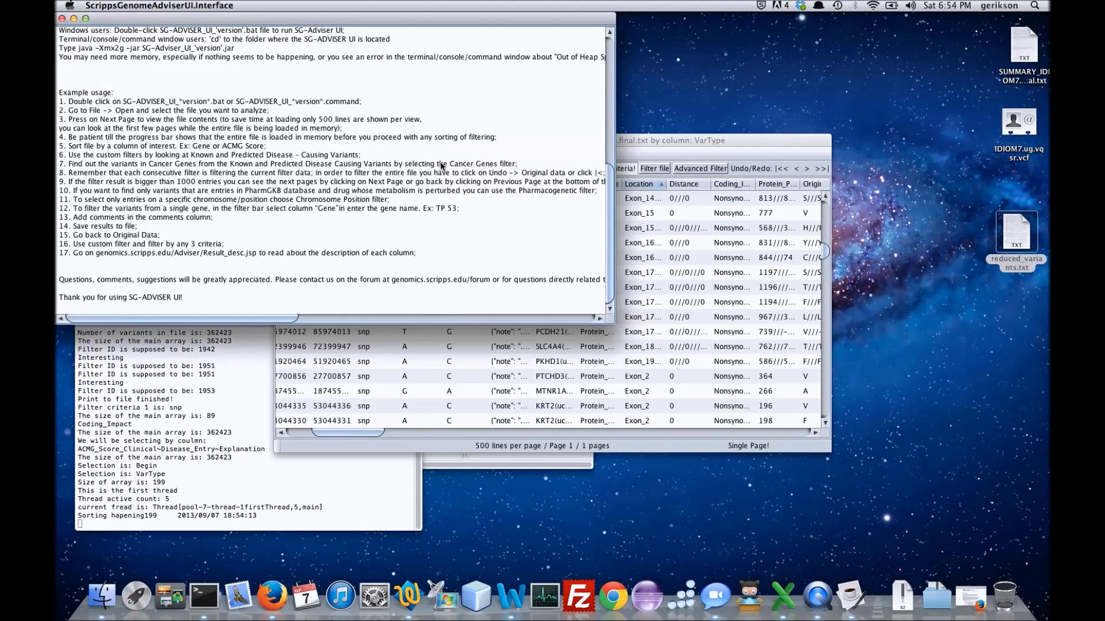
{"action": "left_click", "coordinate": [61, 18]}
Step: Return to the original data of the annotated variant file and start calculating its statistics
{"action": "left_click", "coordinate": [402, 153]}
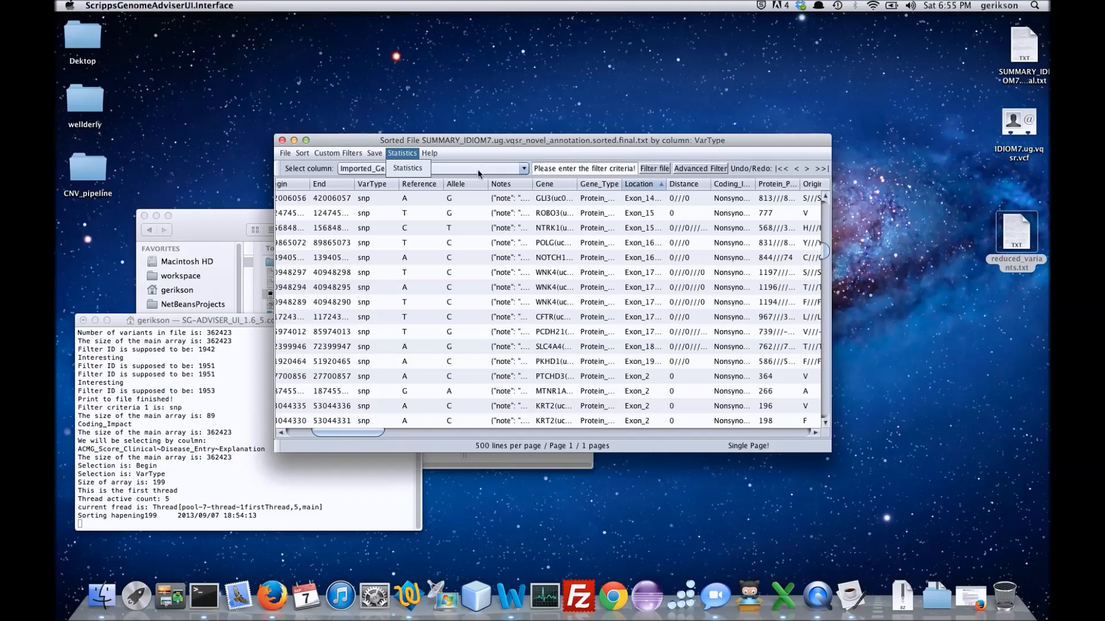
{"action": "left_click", "coordinate": [543, 155]}
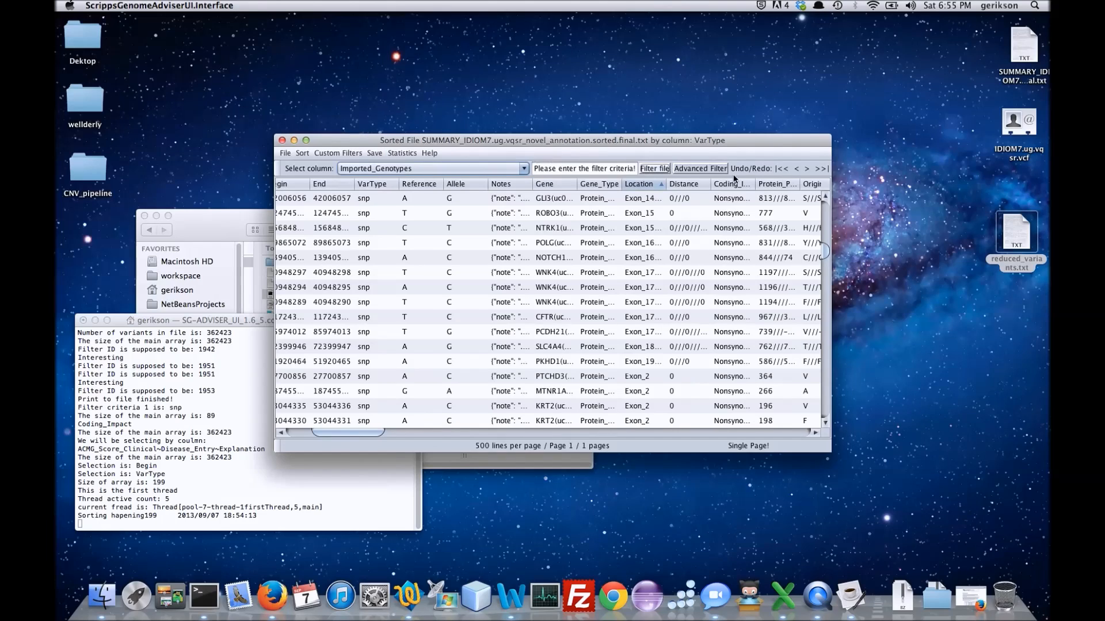
{"action": "left_click", "coordinate": [782, 168]}
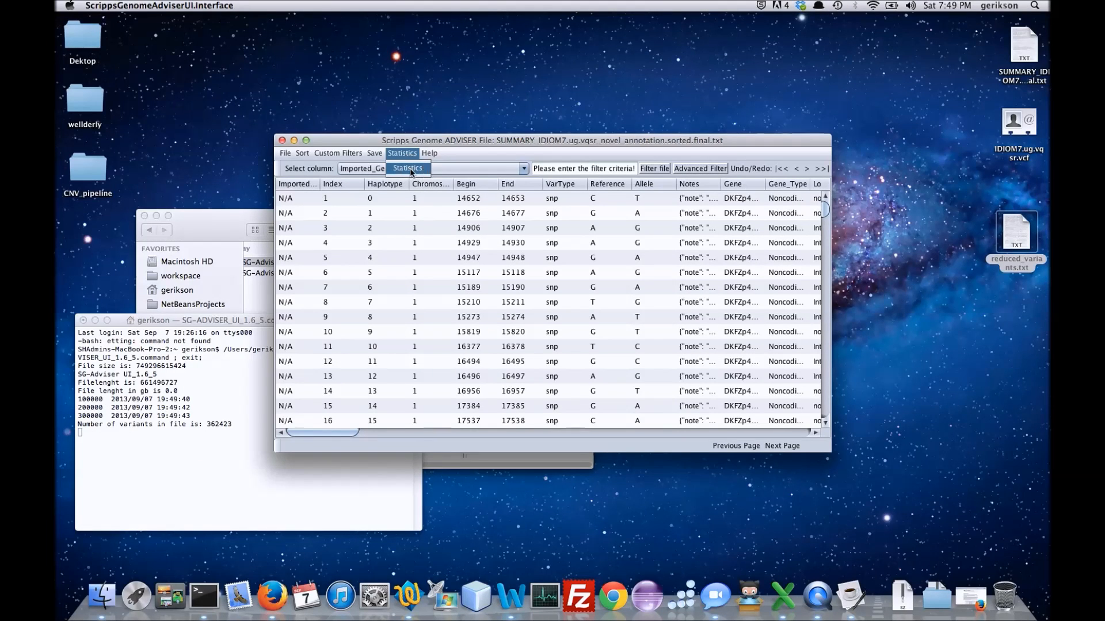
{"action": "left_click", "coordinate": [410, 168]}
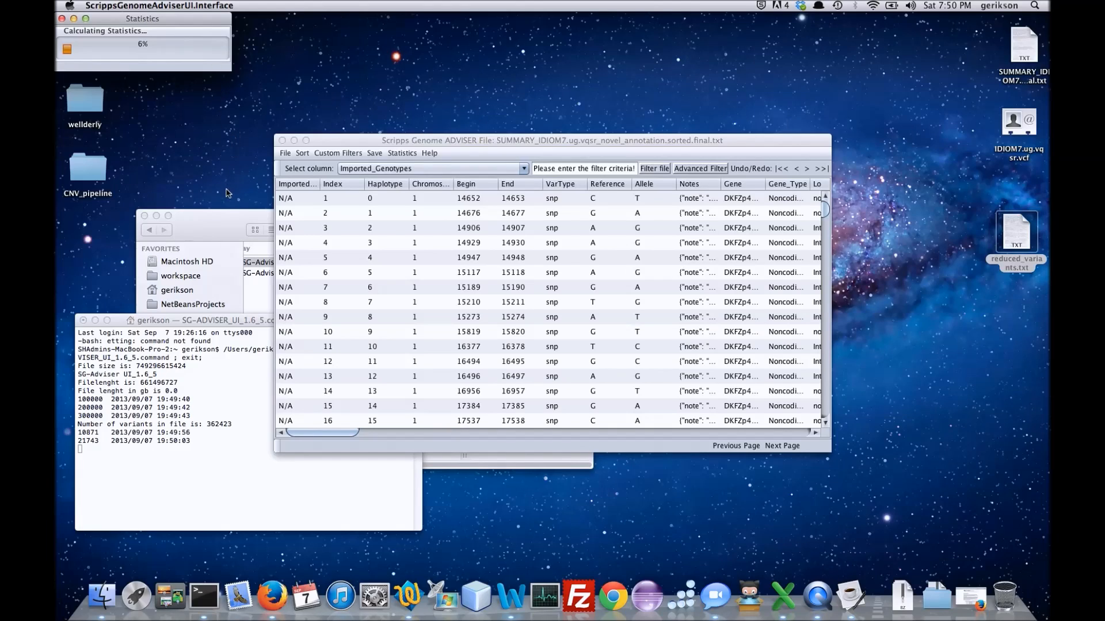
Step: Bring the SG-Adviser_UI folder to the front in Finder and open Statistics_document with Microsoft Word
{"action": "left_click", "coordinate": [199, 218]}
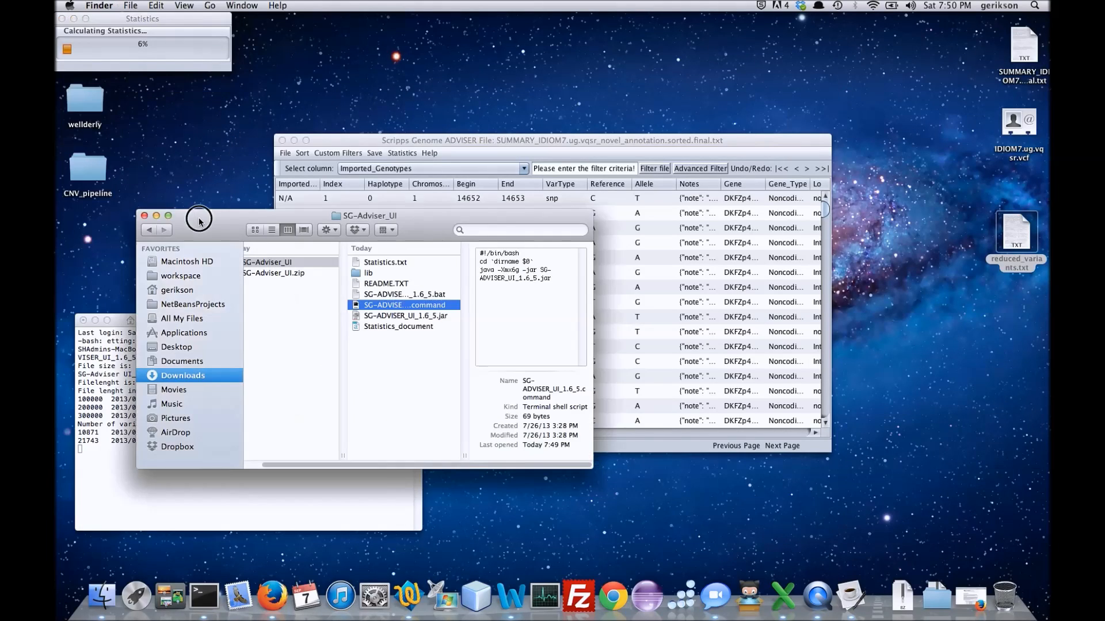
{"action": "left_click", "coordinate": [364, 328]}
{"action": "right_click", "coordinate": [364, 327]}
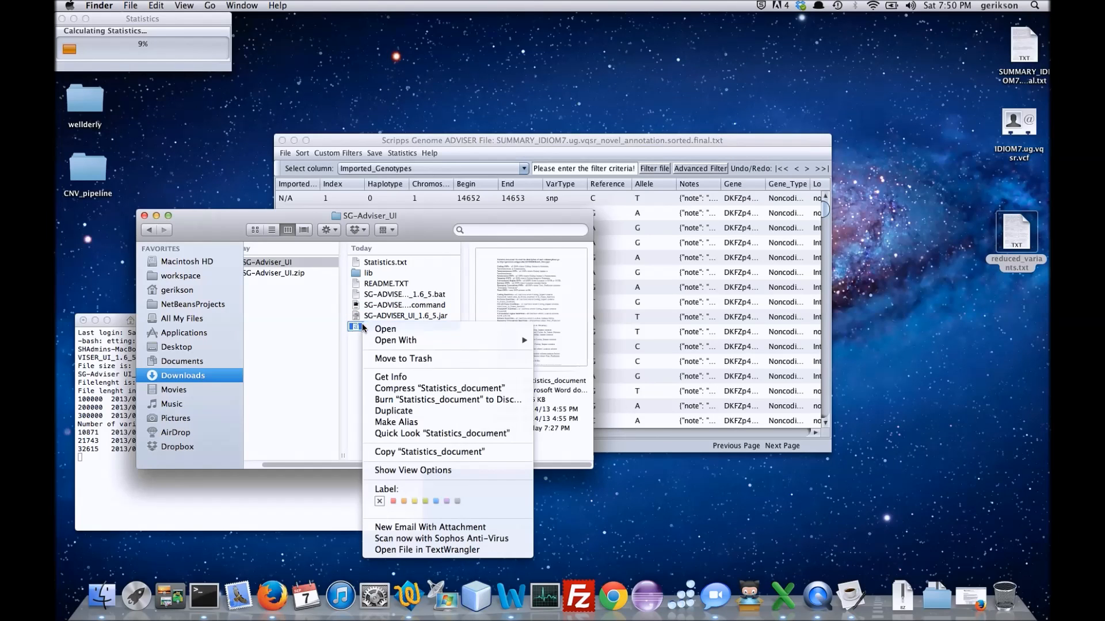
{"action": "mouse_move", "coordinate": [397, 341]}
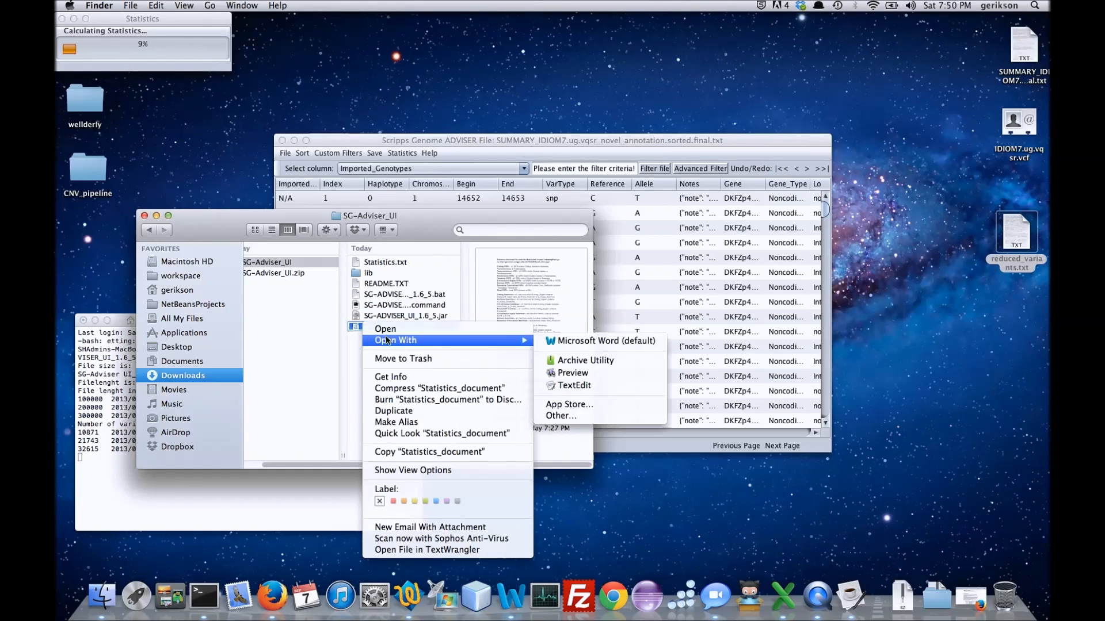
{"action": "left_click", "coordinate": [578, 340]}
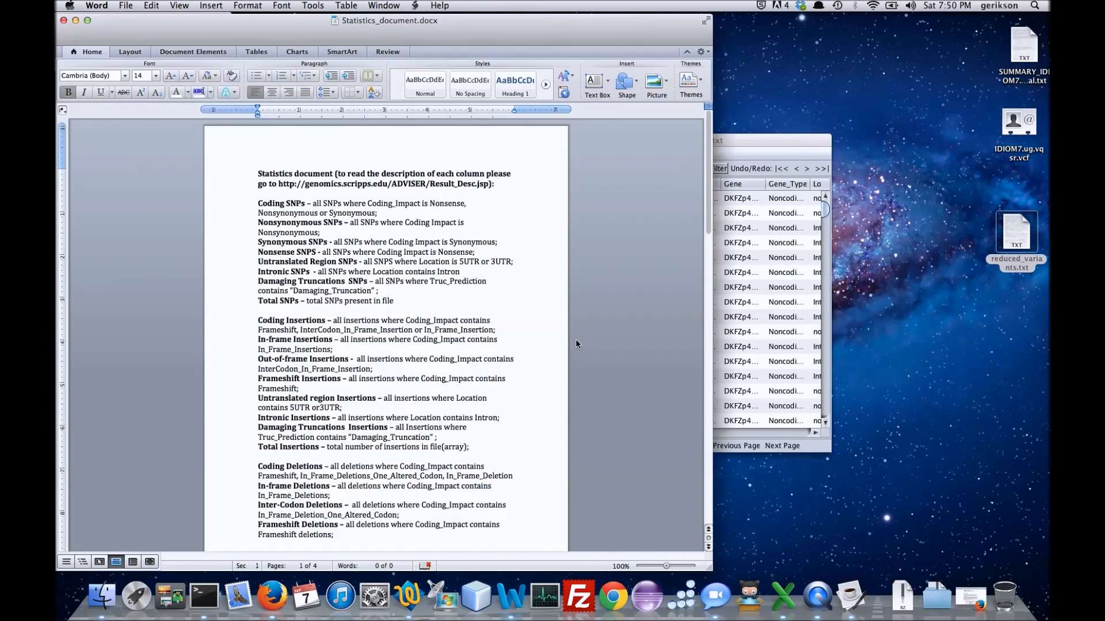
Step: Read the statistics definitions in the document from Coding SNPs to Protein Motif disrupting and minimise the document
{"action": "scroll", "coordinate": [563, 330], "scroll_direction": "down", "scroll_amount": 1}
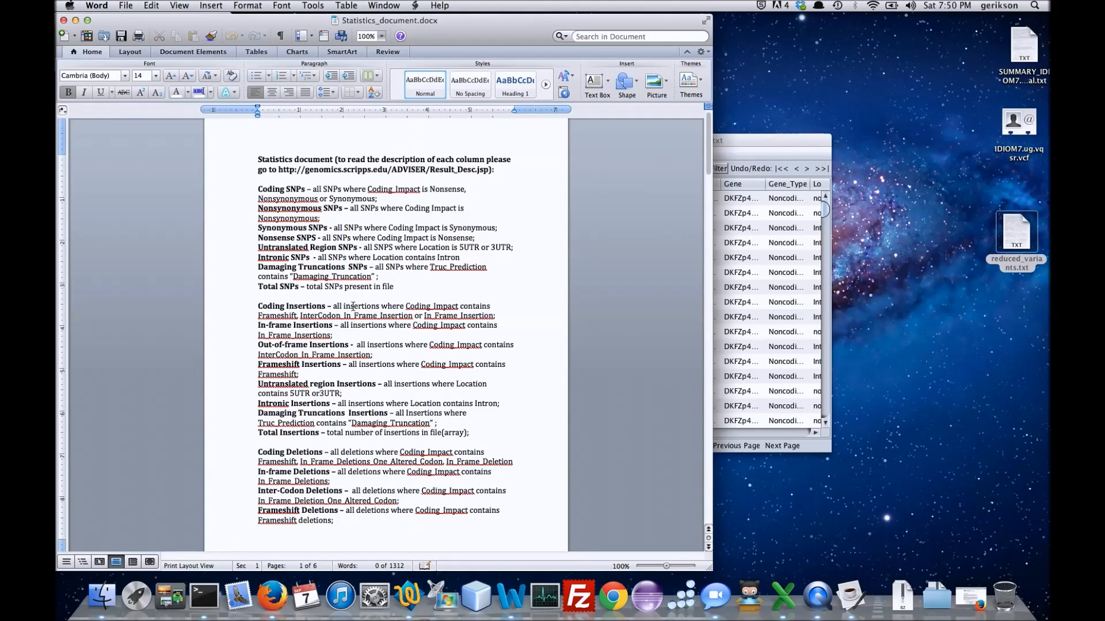
{"action": "scroll", "coordinate": [368, 320], "scroll_direction": "down", "scroll_amount": 15}
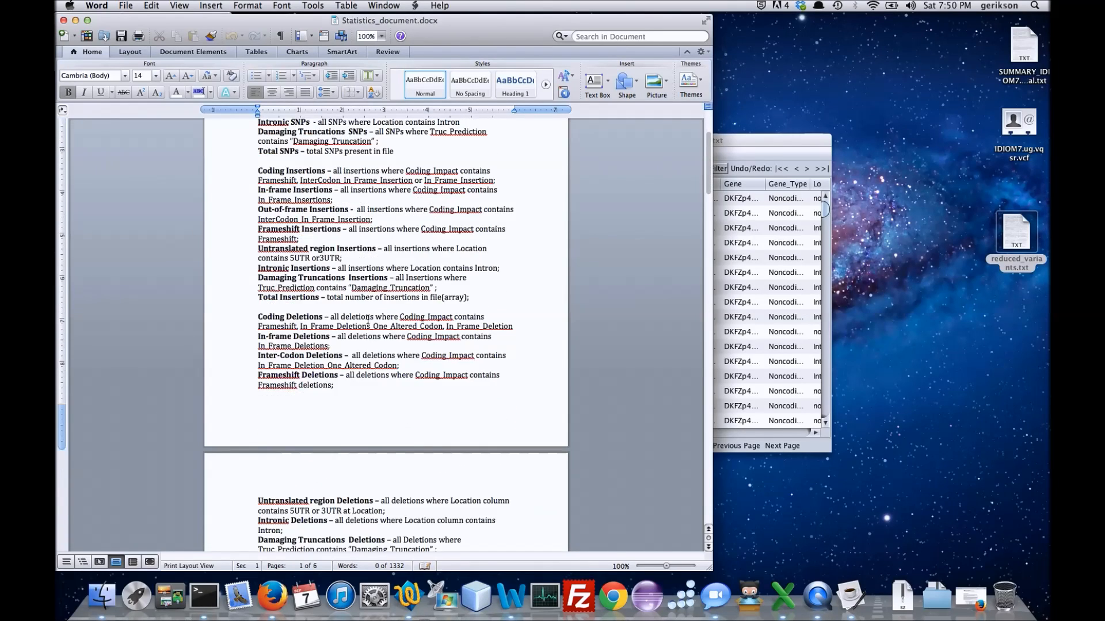
{"action": "scroll", "coordinate": [373, 324], "scroll_direction": "down", "scroll_amount": 8}
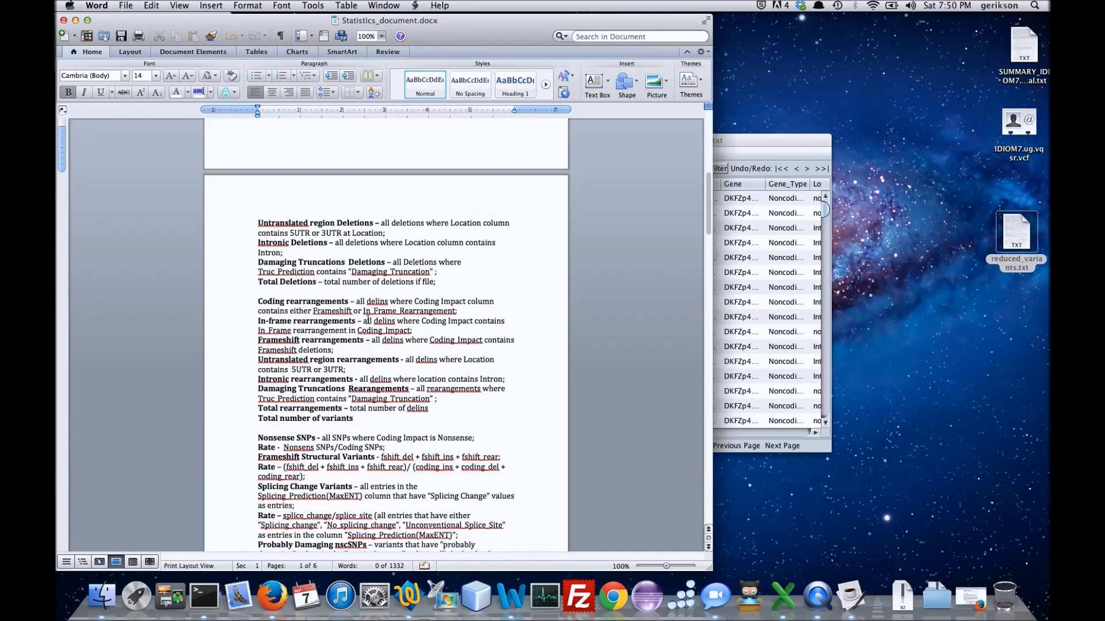
{"action": "scroll", "coordinate": [368, 320], "scroll_direction": "down", "scroll_amount": 8}
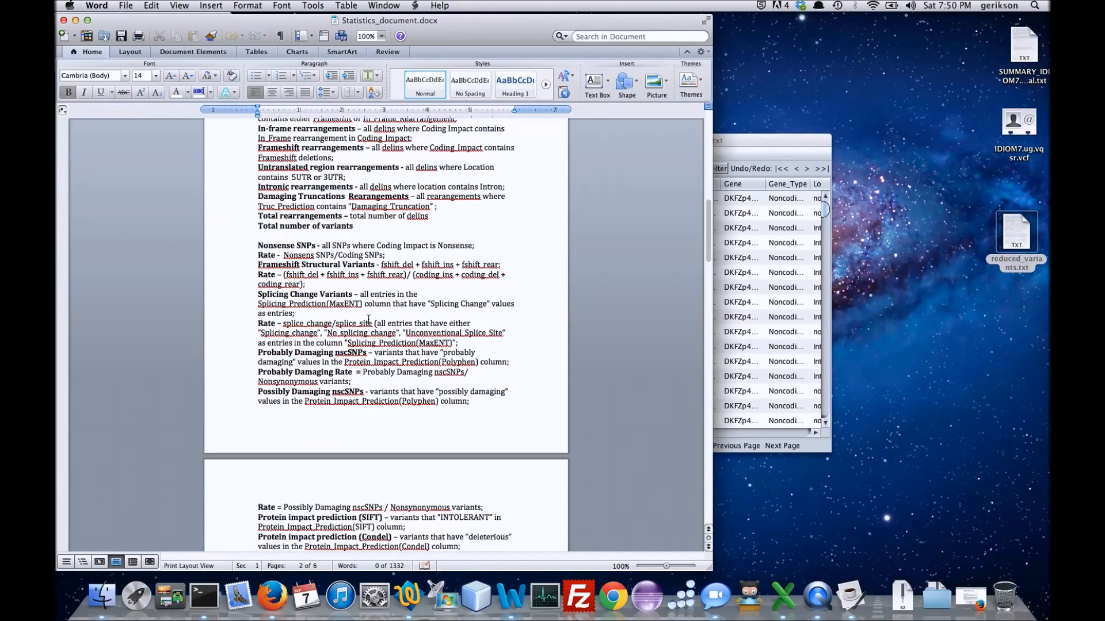
{"action": "scroll", "coordinate": [387, 373], "scroll_direction": "down", "scroll_amount": 15}
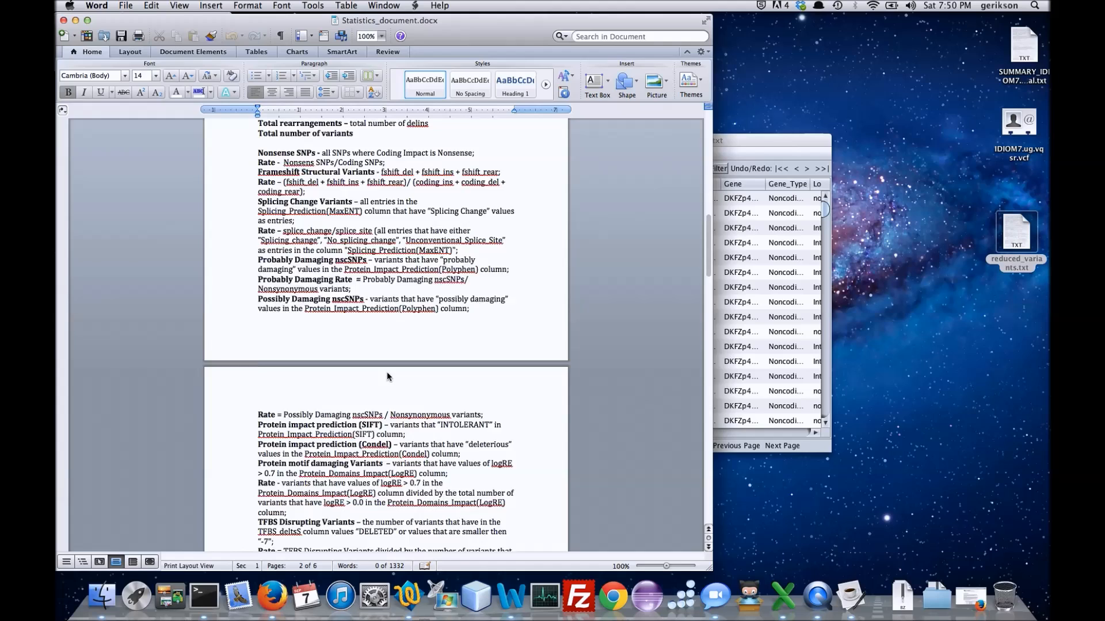
{"action": "scroll", "coordinate": [387, 373], "scroll_direction": "down", "scroll_amount": 2}
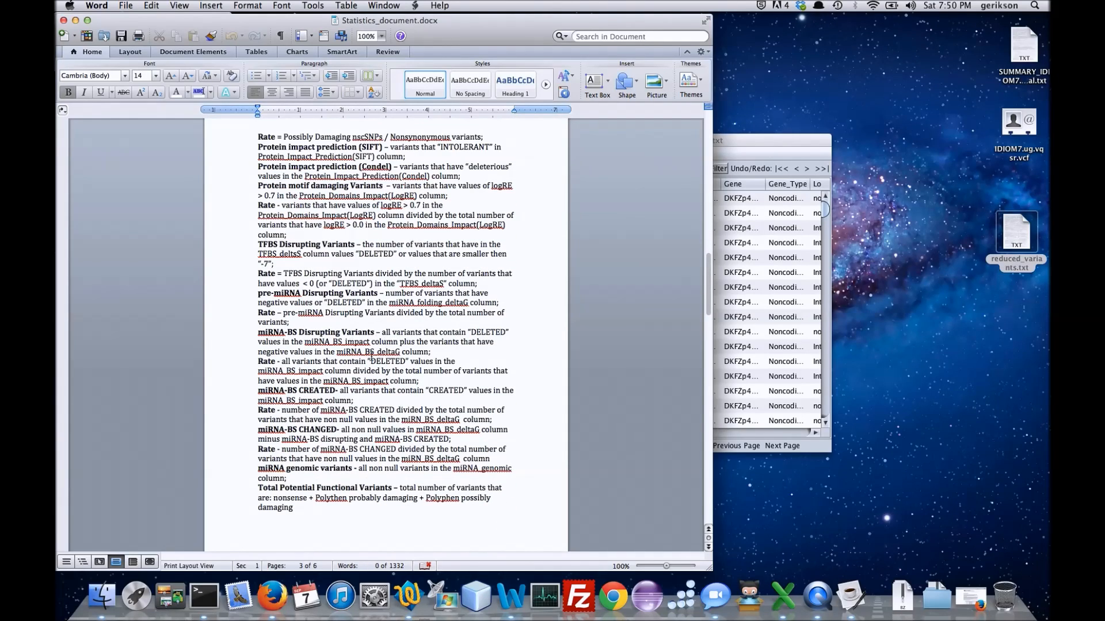
{"action": "scroll", "coordinate": [368, 357], "scroll_direction": "down", "scroll_amount": 11}
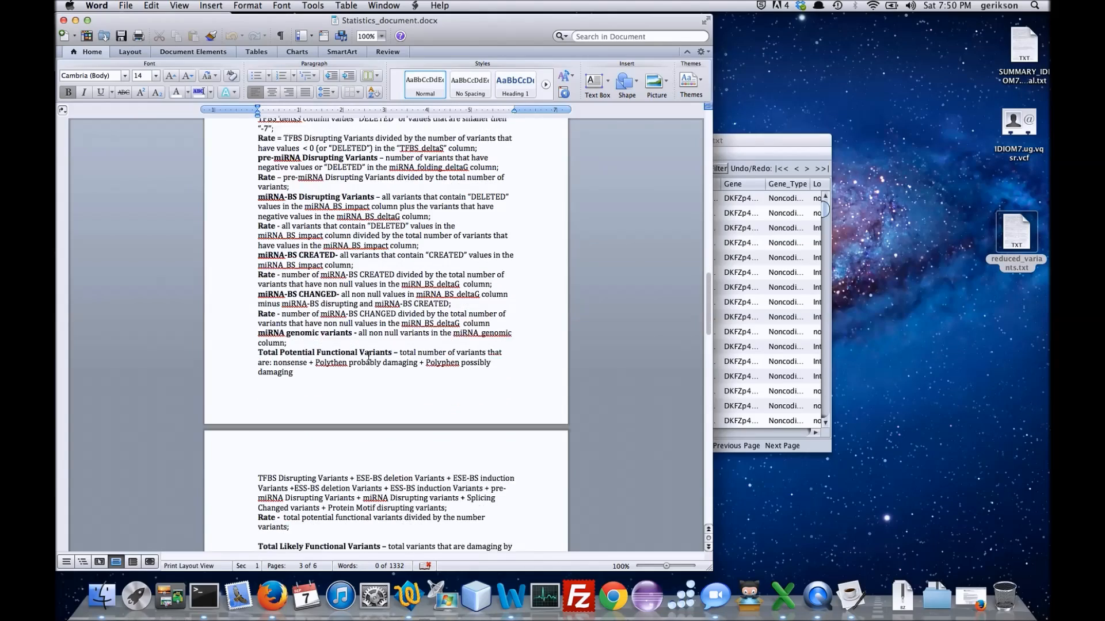
{"action": "scroll", "coordinate": [281, 350], "scroll_direction": "down", "scroll_amount": 8}
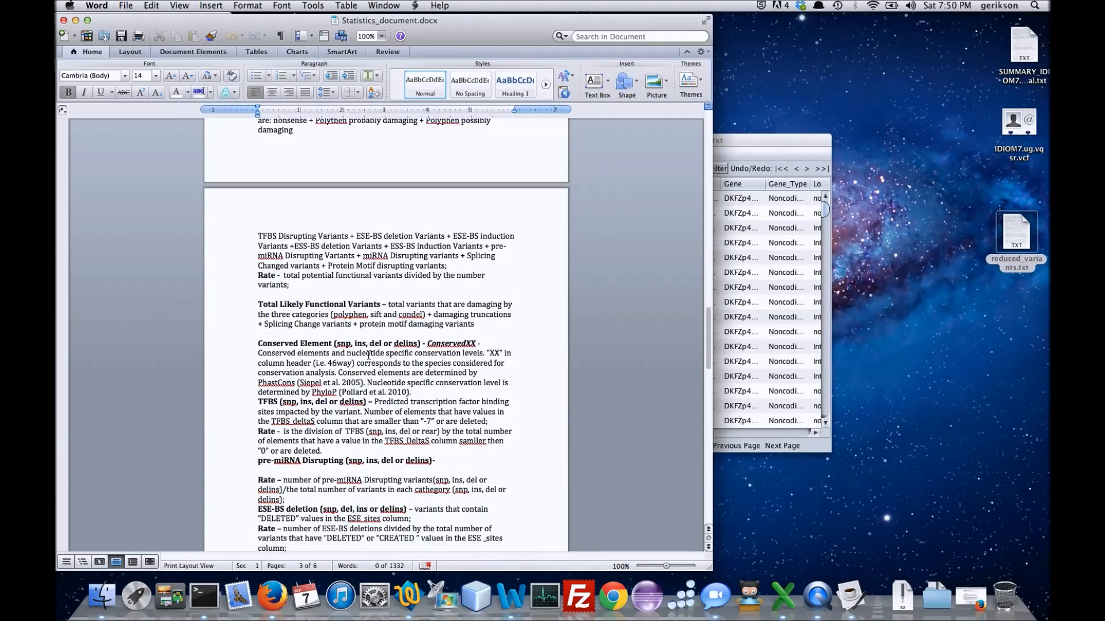
{"action": "scroll", "coordinate": [363, 356], "scroll_direction": "down", "scroll_amount": 6}
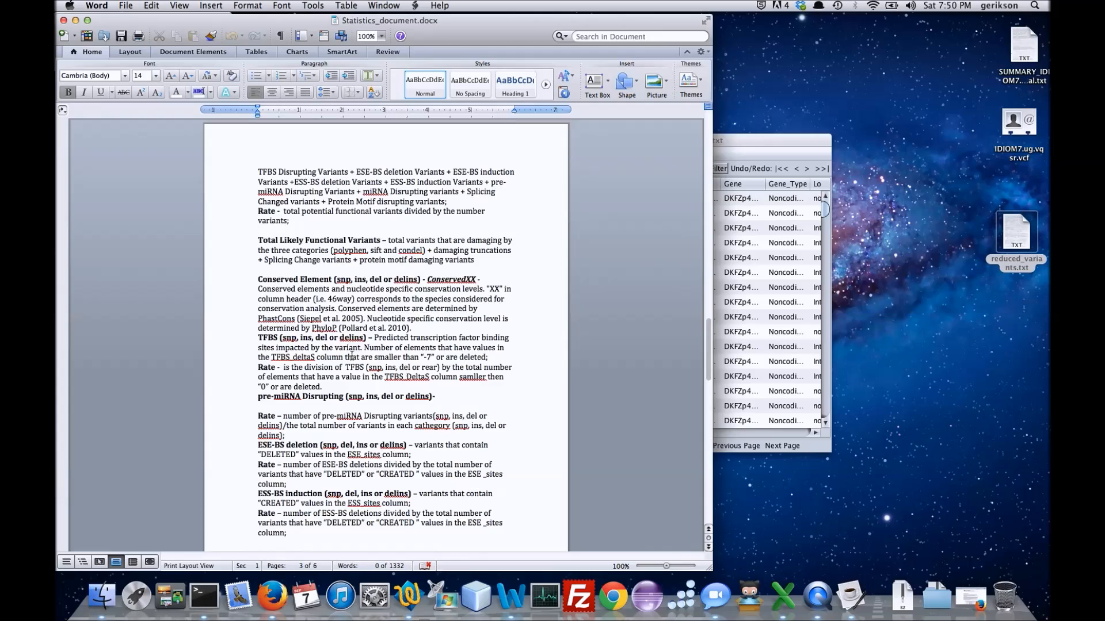
{"action": "scroll", "coordinate": [352, 356], "scroll_direction": "down", "scroll_amount": 15}
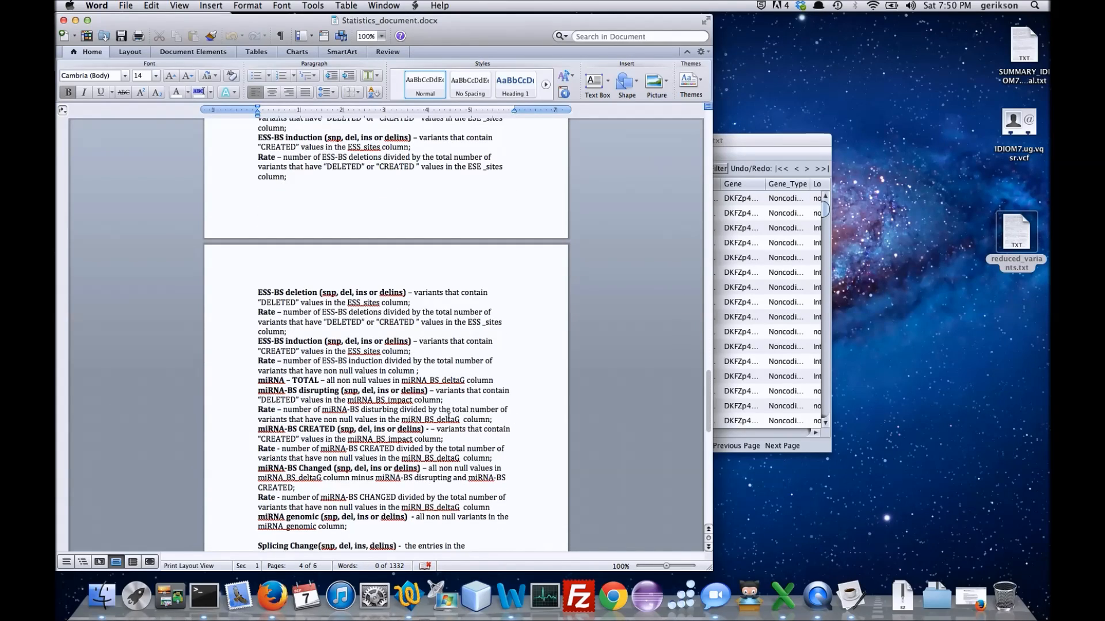
{"action": "scroll", "coordinate": [454, 488], "scroll_direction": "down", "scroll_amount": 14}
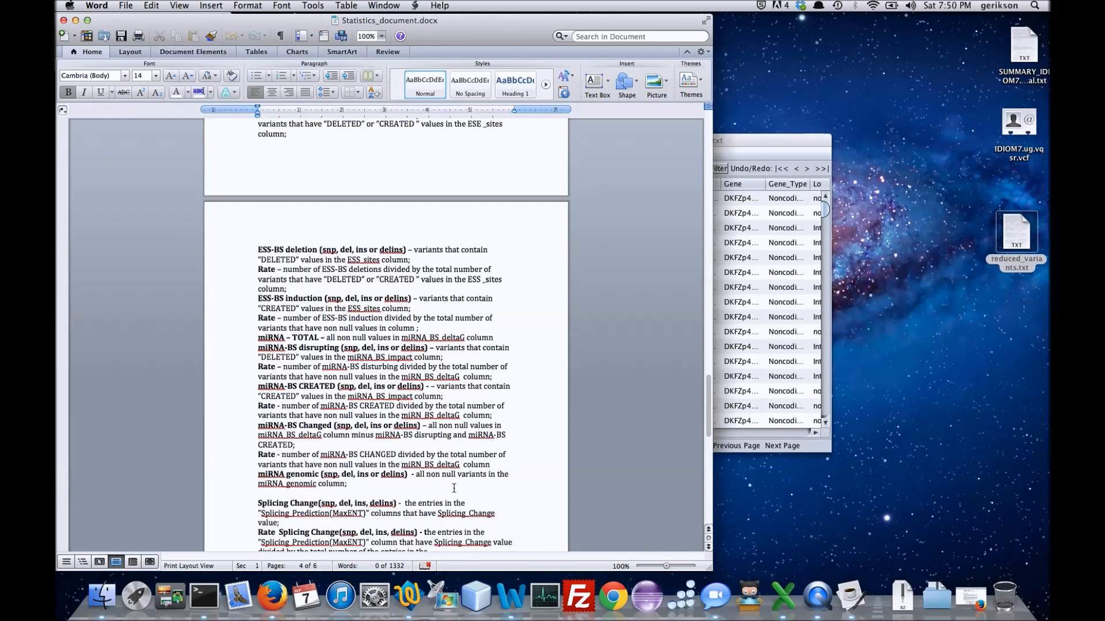
{"action": "scroll", "coordinate": [454, 488], "scroll_direction": "down", "scroll_amount": 2}
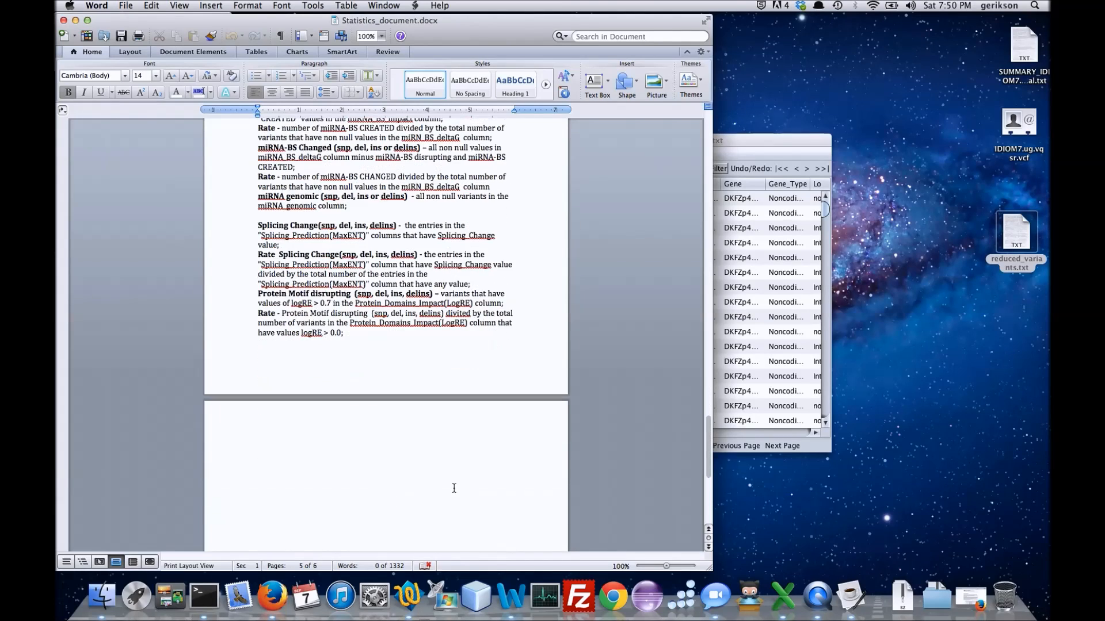
{"action": "left_click", "coordinate": [75, 20]}
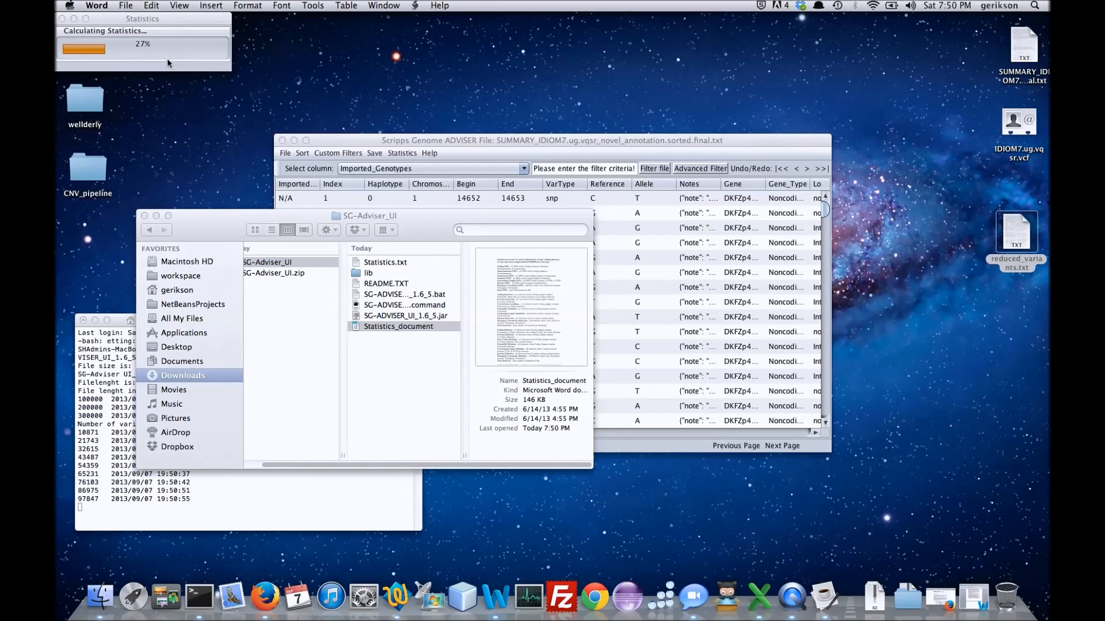
Step: Bring the Terminal output forward, close the SG-Adviser_UI folder window and return to the variant table
{"action": "left_click", "coordinate": [110, 376]}
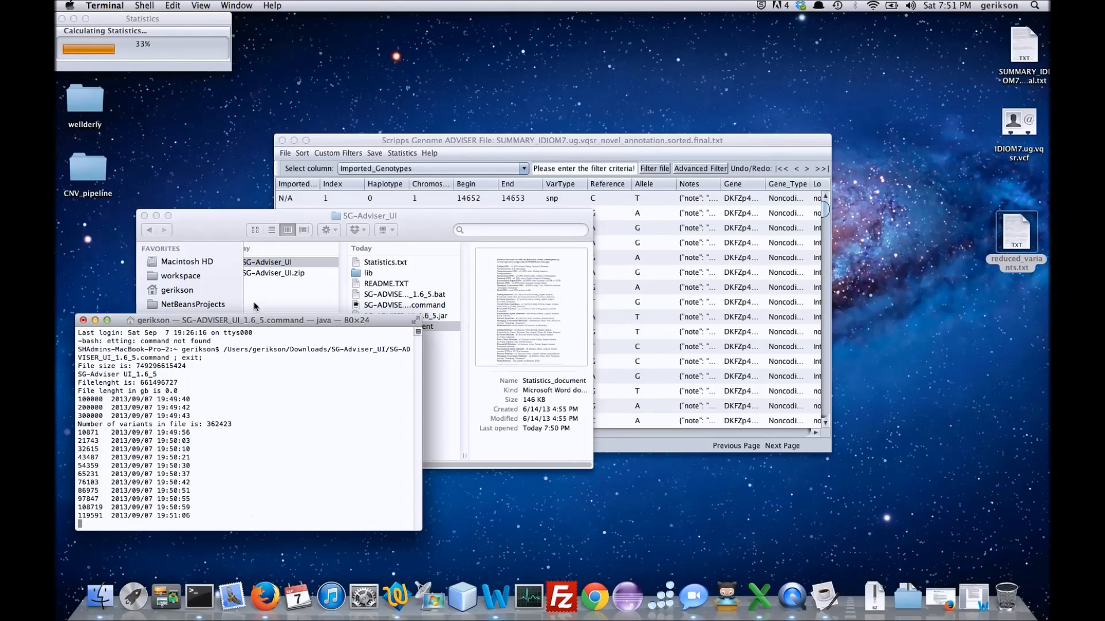
{"action": "left_click", "coordinate": [144, 216]}
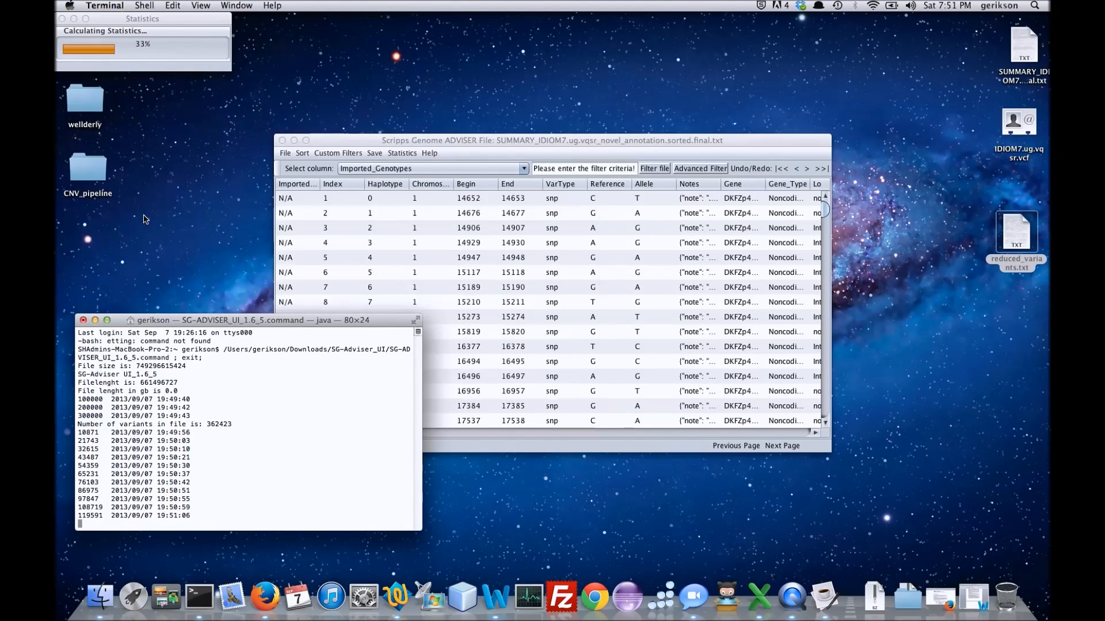
{"action": "left_click", "coordinate": [580, 450]}
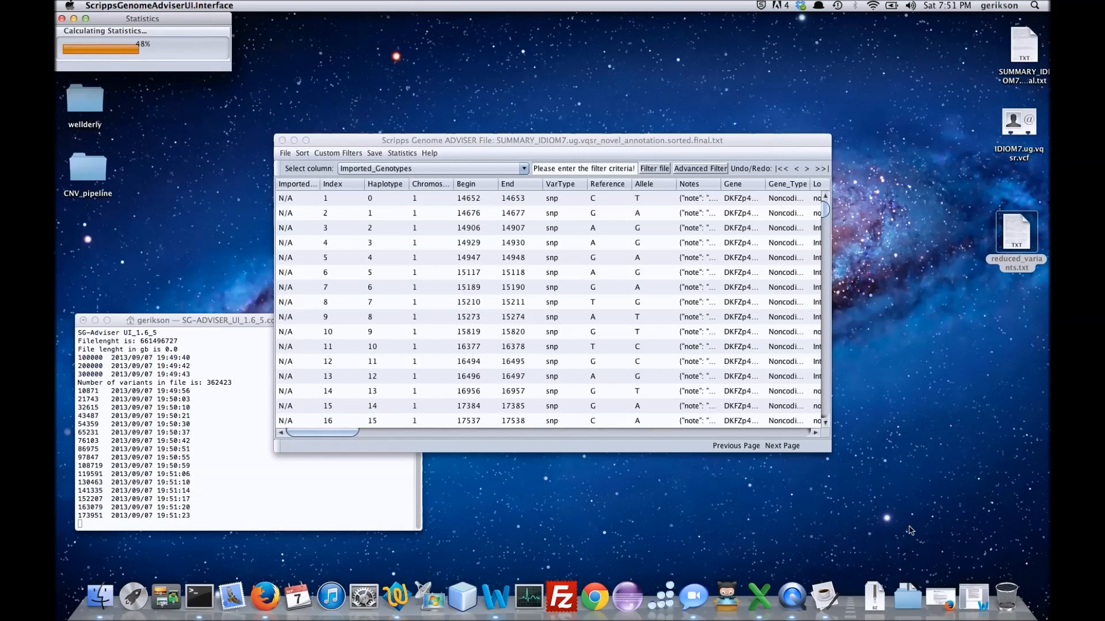
Step: Switch to the minimised Firefox window and open the Result Description page of the Scripps Genome ADVISER site
{"action": "left_click", "coordinate": [949, 607]}
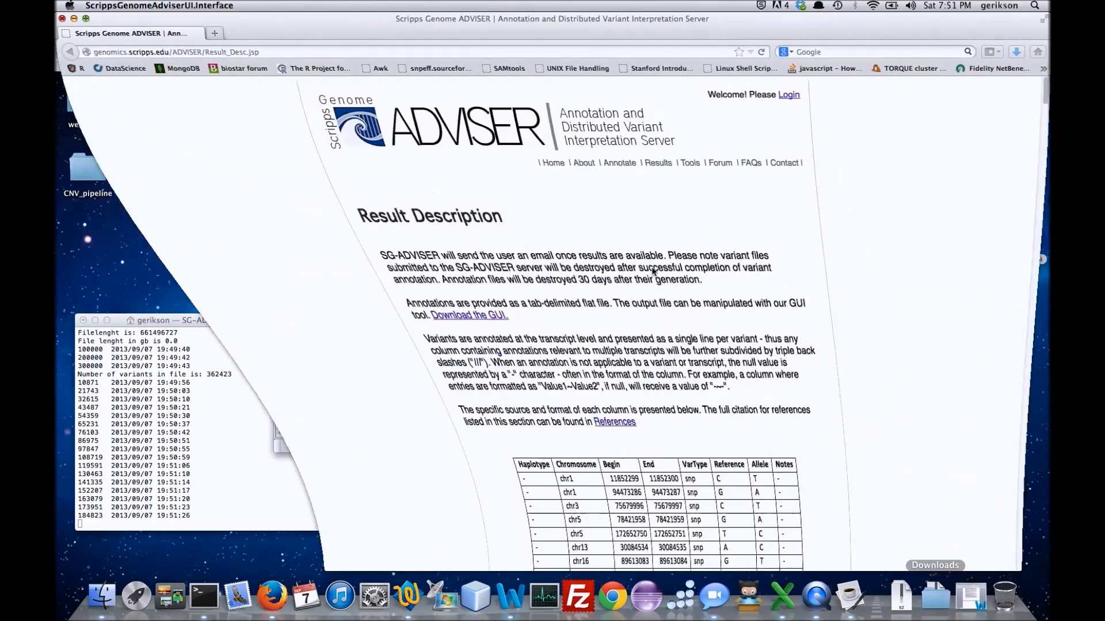
{"action": "mouse_move", "coordinate": [643, 164]}
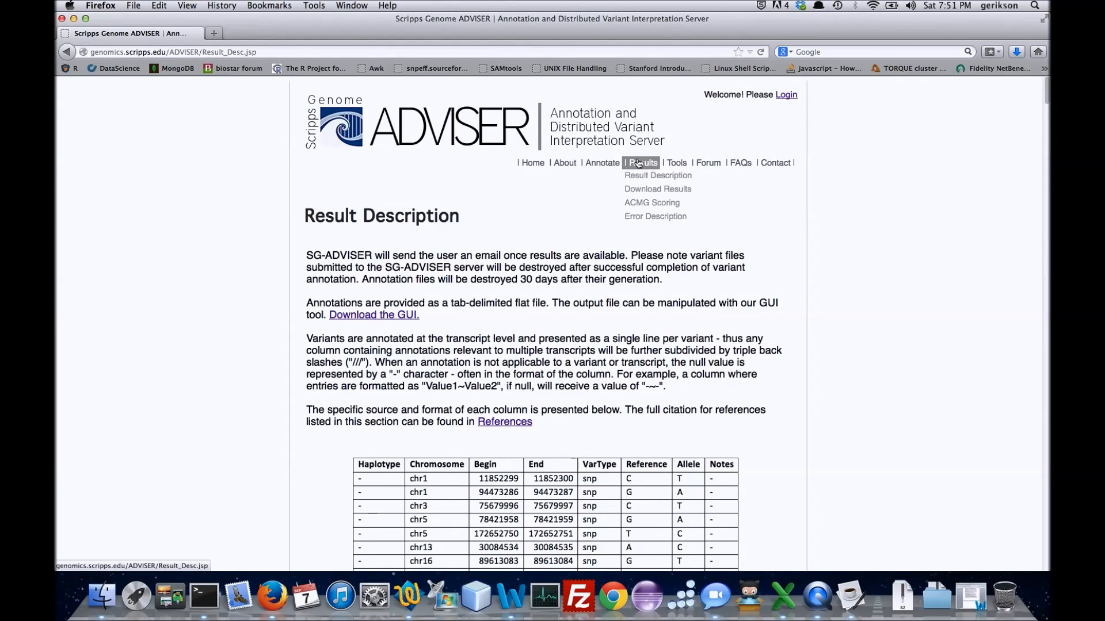
{"action": "left_click", "coordinate": [647, 178]}
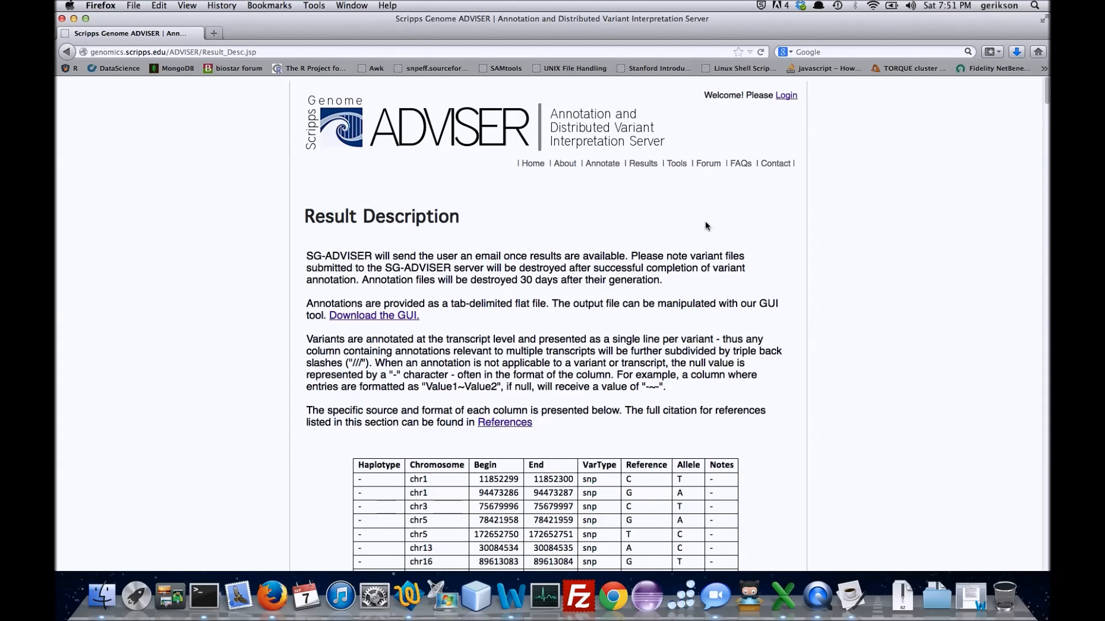
Step: Read the Result Description entries from Columns 1-8 through Columns 38-42, including Coding_Impact, conservation, allele frequency and microRNA binding sites
{"action": "scroll", "coordinate": [794, 229], "scroll_direction": "down", "scroll_amount": 5}
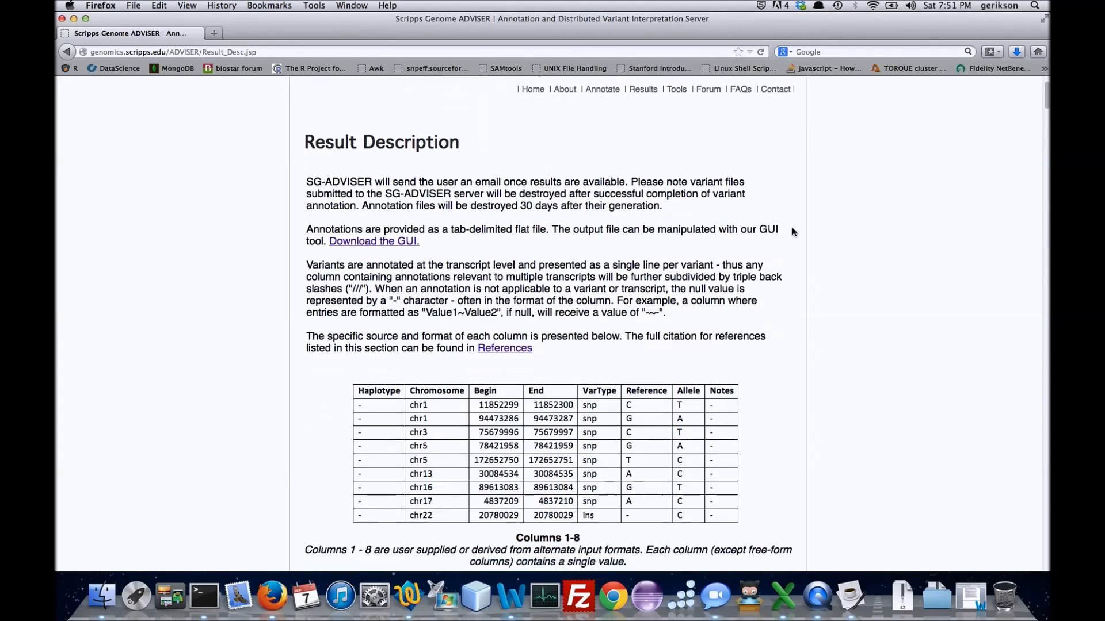
{"action": "scroll", "coordinate": [792, 232], "scroll_direction": "down", "scroll_amount": 14}
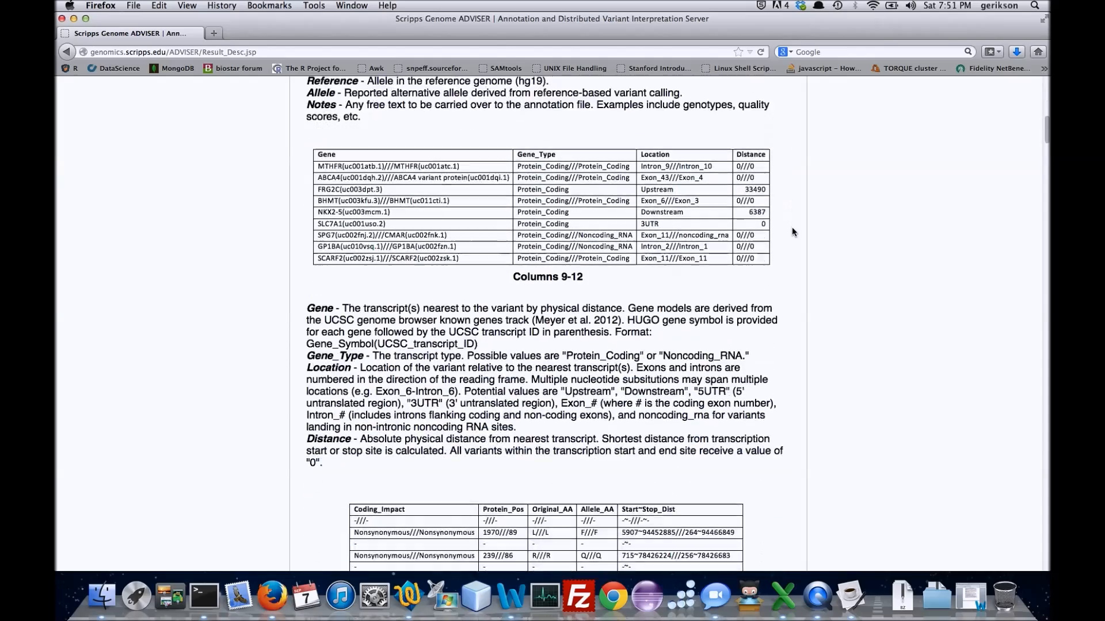
{"action": "scroll", "coordinate": [792, 232], "scroll_direction": "down", "scroll_amount": 8}
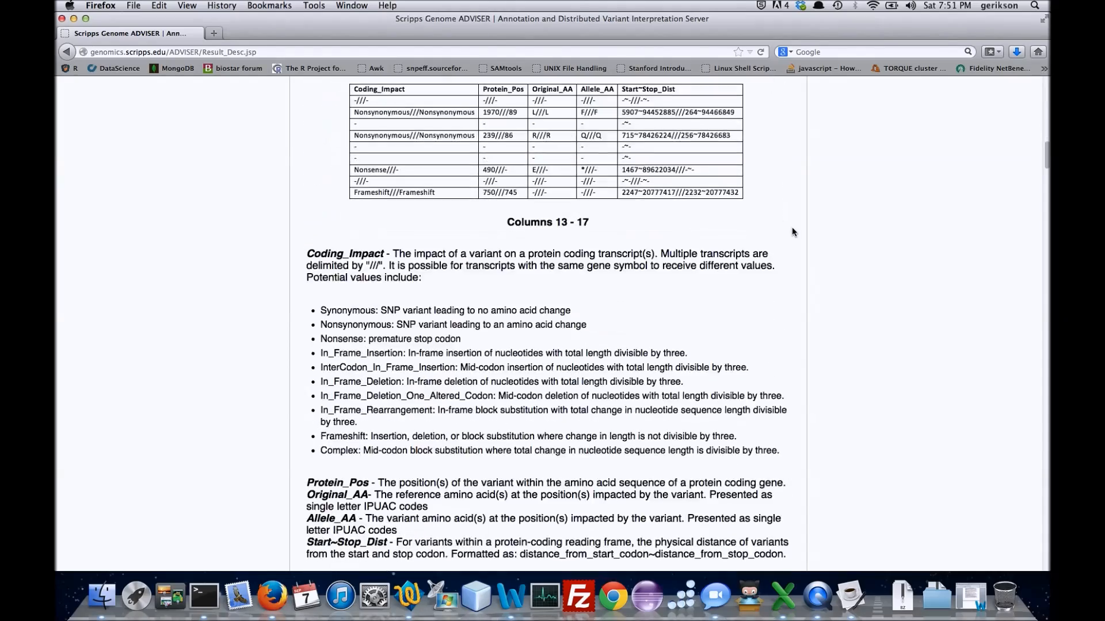
{"action": "scroll", "coordinate": [792, 230], "scroll_direction": "down", "scroll_amount": 3}
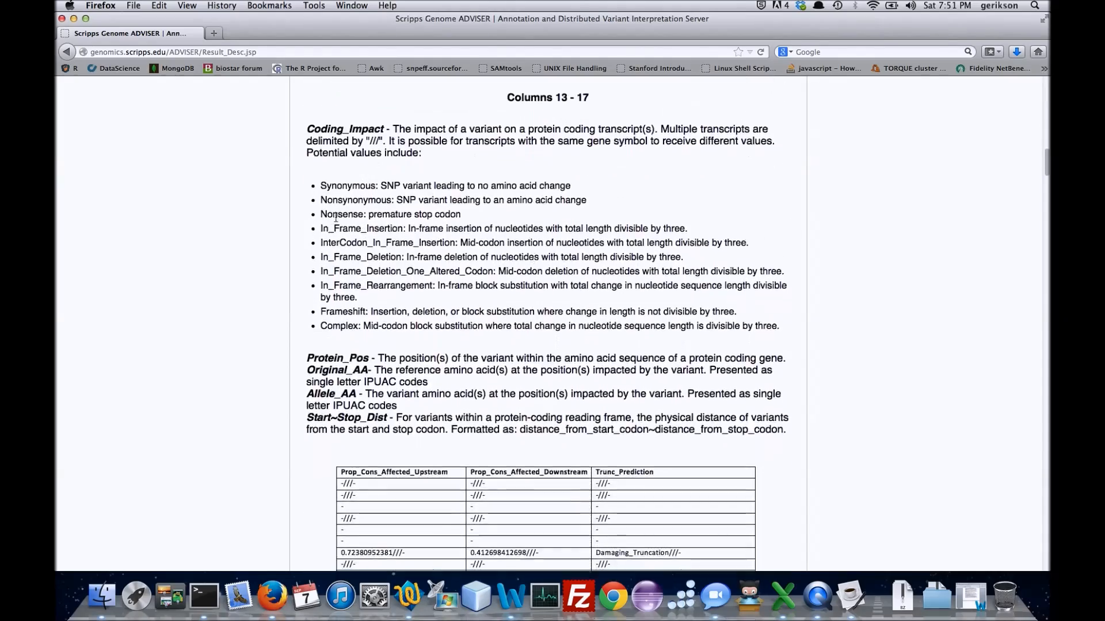
{"action": "scroll", "coordinate": [614, 263], "scroll_direction": "down", "scroll_amount": 5}
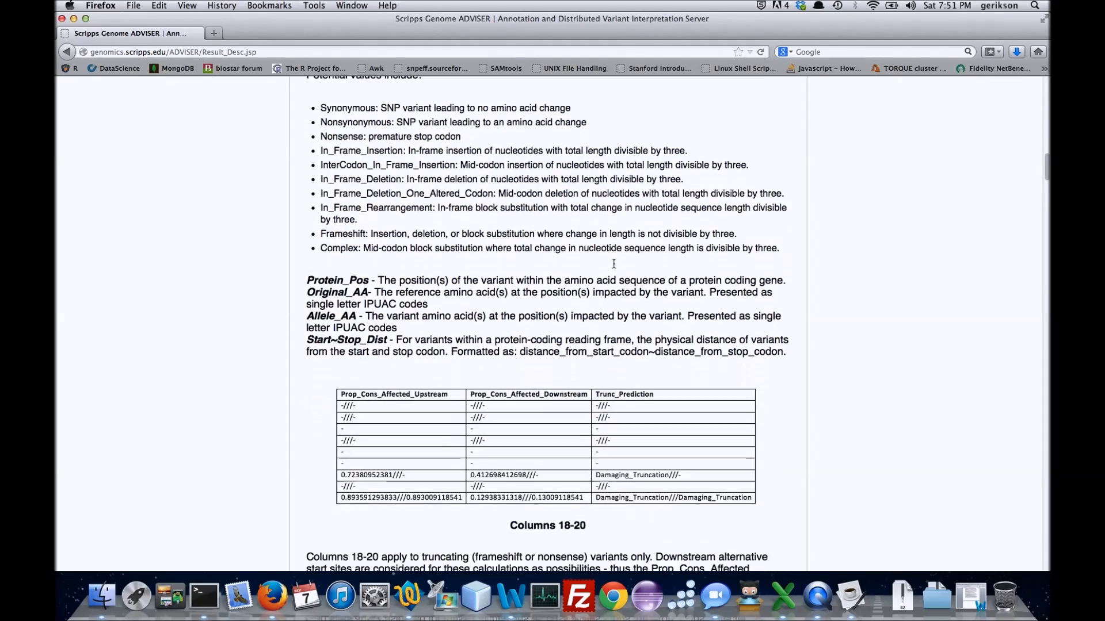
{"action": "scroll", "coordinate": [614, 263], "scroll_direction": "down", "scroll_amount": 10}
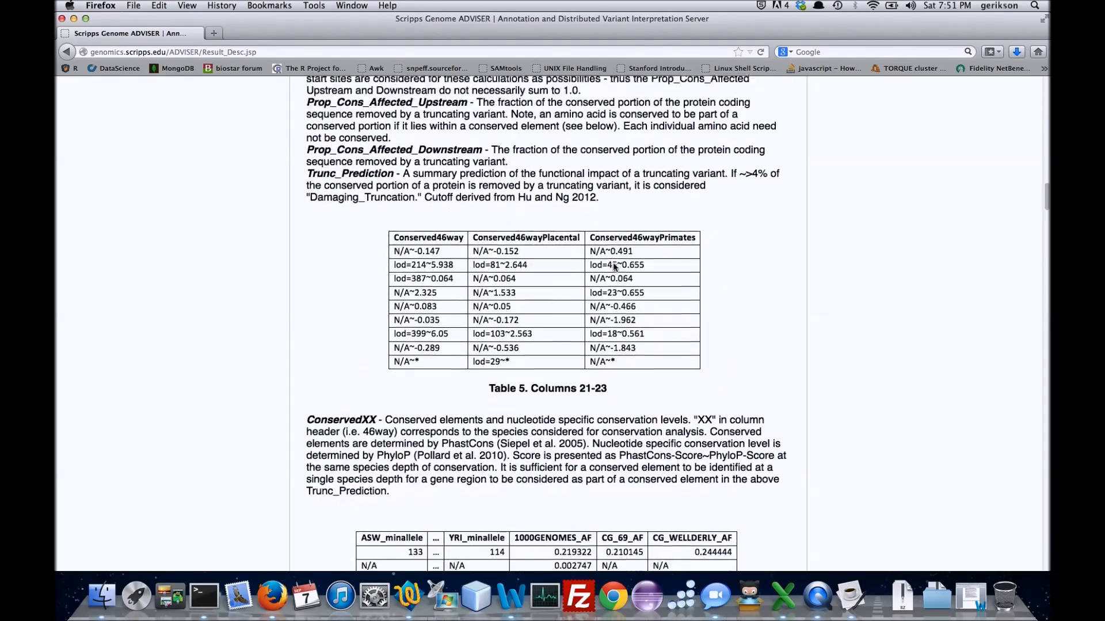
{"action": "scroll", "coordinate": [614, 266], "scroll_direction": "down", "scroll_amount": 12}
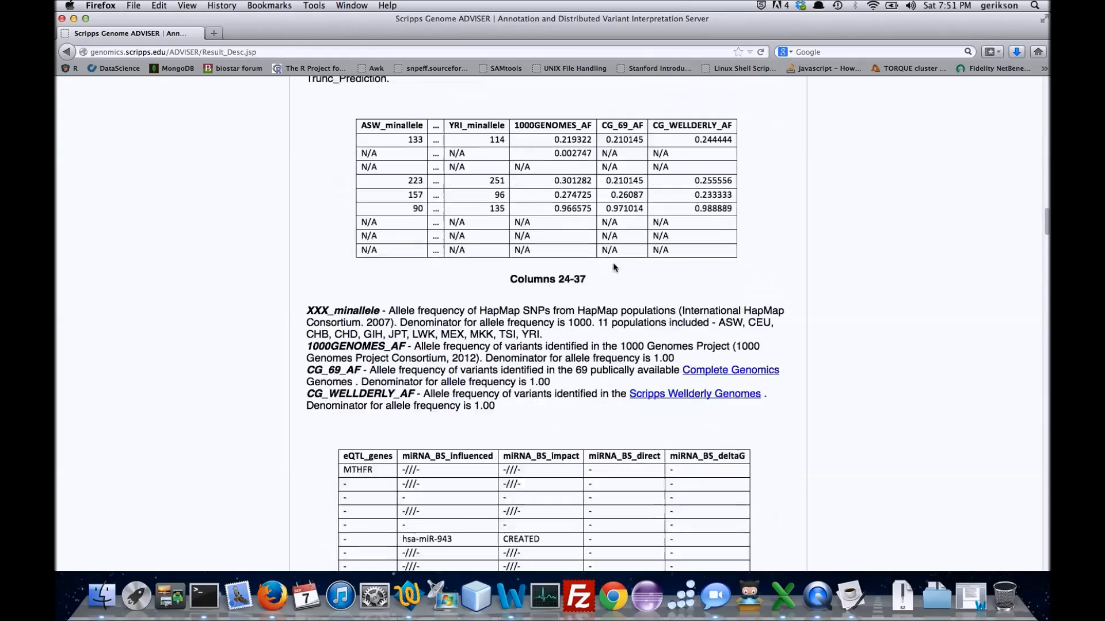
{"action": "scroll", "coordinate": [614, 266], "scroll_direction": "down", "scroll_amount": 10}
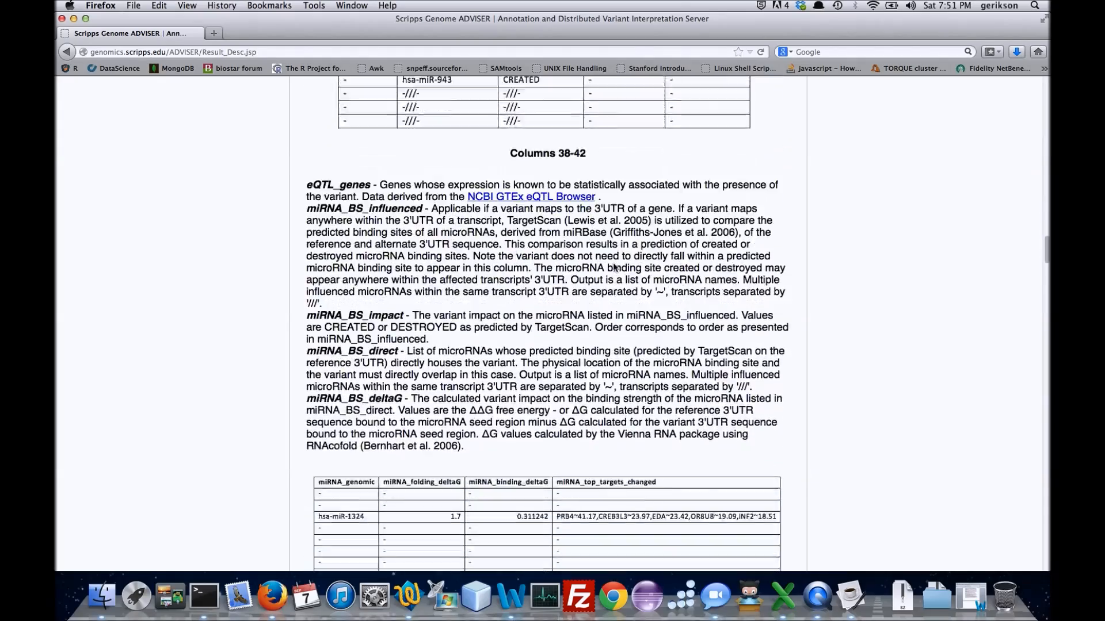
Step: Read the descriptions from Columns 43-46 through Columns 61-63, covering microRNA, splicing, protein impact, TFBS, OMIM and dbSNP annotations
{"action": "scroll", "coordinate": [614, 266], "scroll_direction": "down", "scroll_amount": 5}
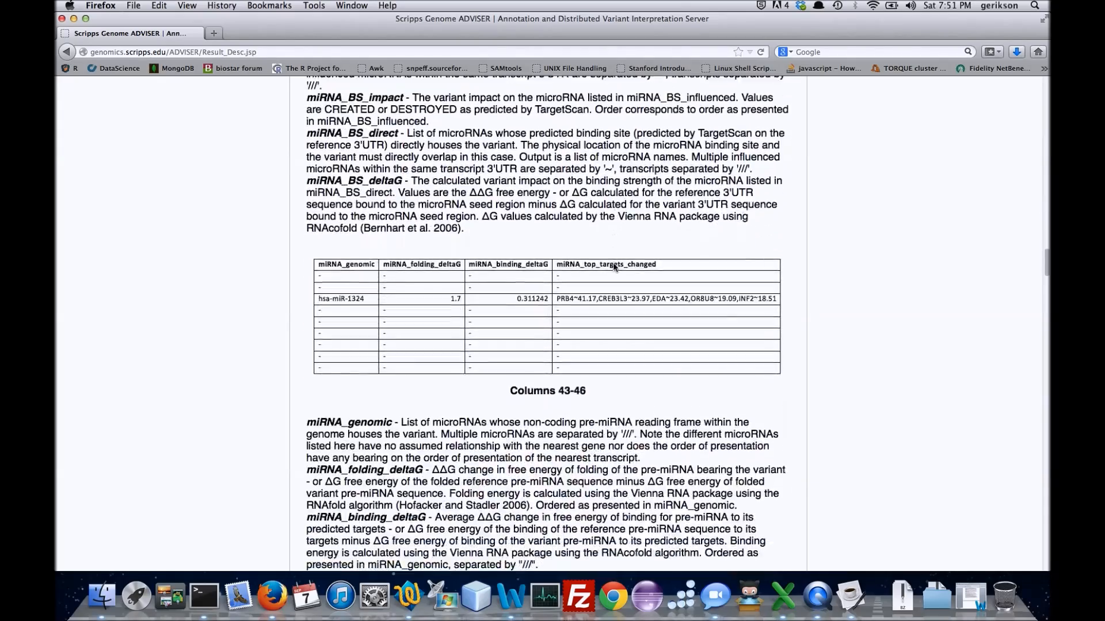
{"action": "scroll", "coordinate": [613, 267], "scroll_direction": "down", "scroll_amount": 12}
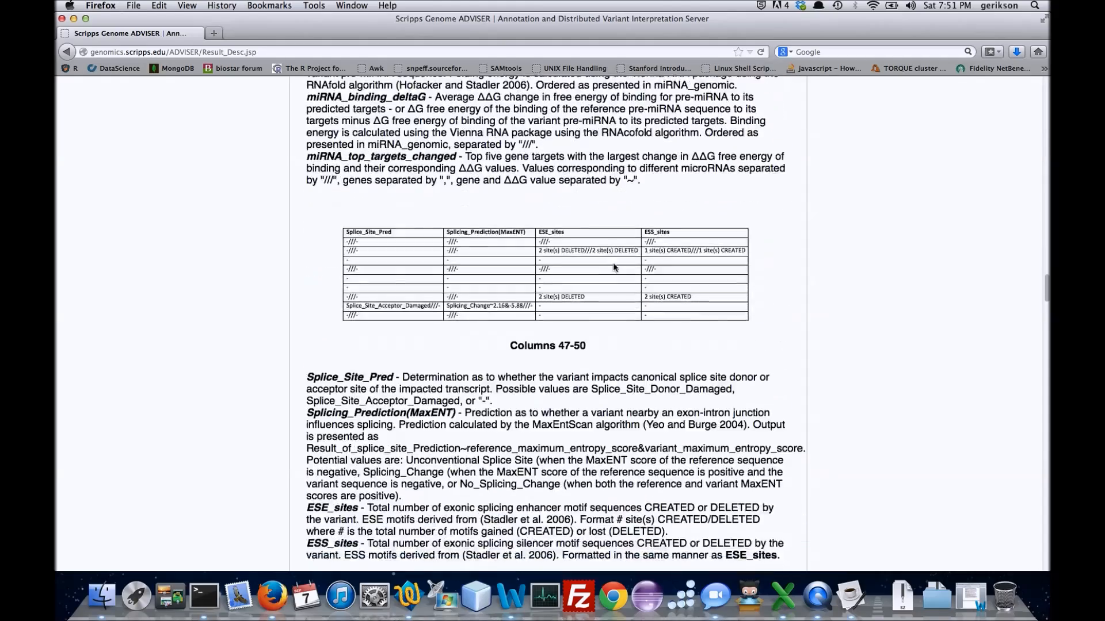
{"action": "scroll", "coordinate": [614, 267], "scroll_direction": "down", "scroll_amount": 9}
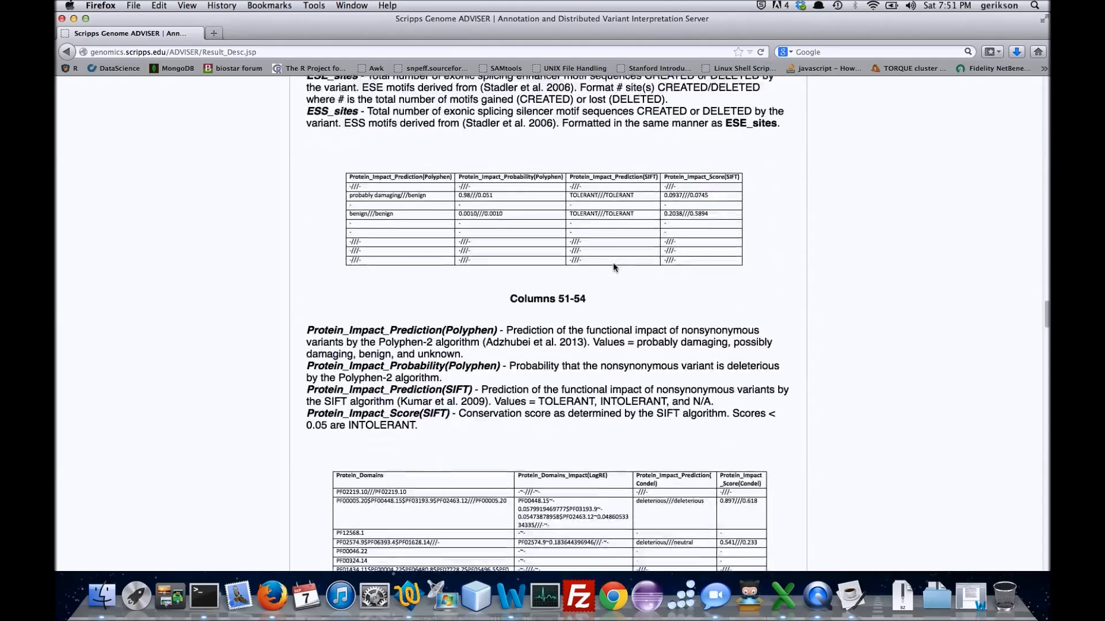
{"action": "scroll", "coordinate": [614, 267], "scroll_direction": "down", "scroll_amount": 8}
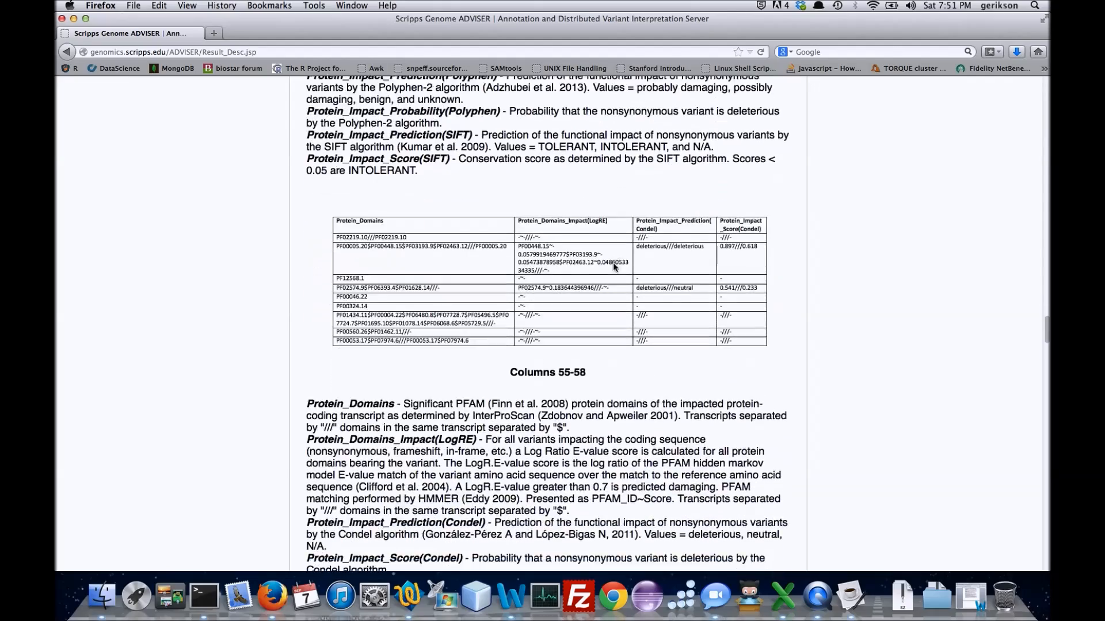
{"action": "scroll", "coordinate": [614, 267], "scroll_direction": "down", "scroll_amount": 6}
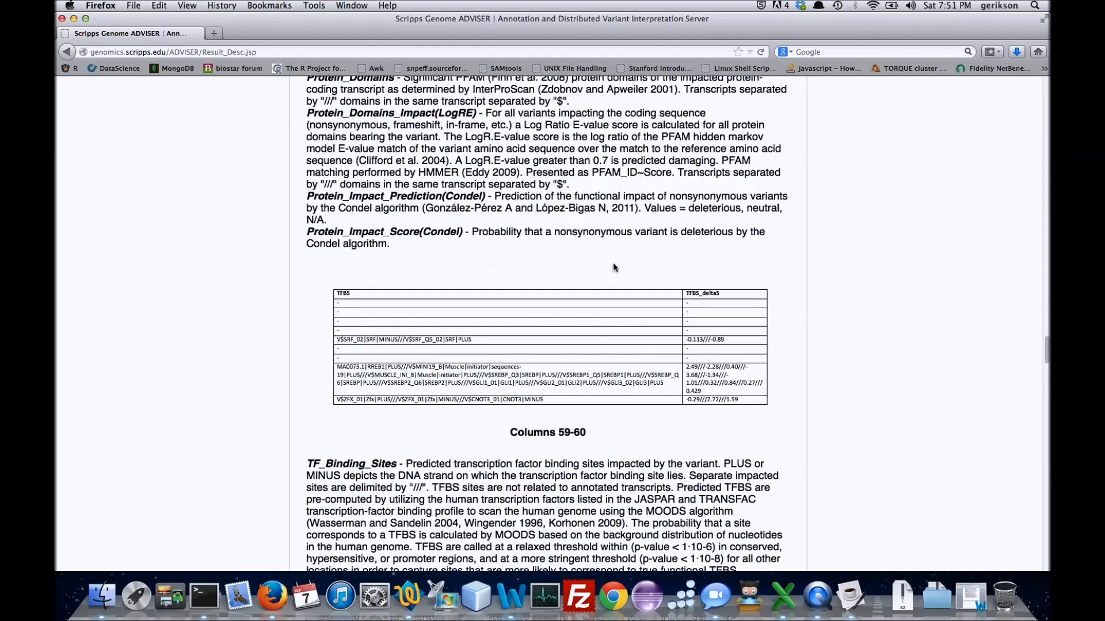
{"action": "scroll", "coordinate": [614, 267], "scroll_direction": "down", "scroll_amount": 10}
{"action": "scroll", "coordinate": [614, 267], "scroll_direction": "down", "scroll_amount": 5}
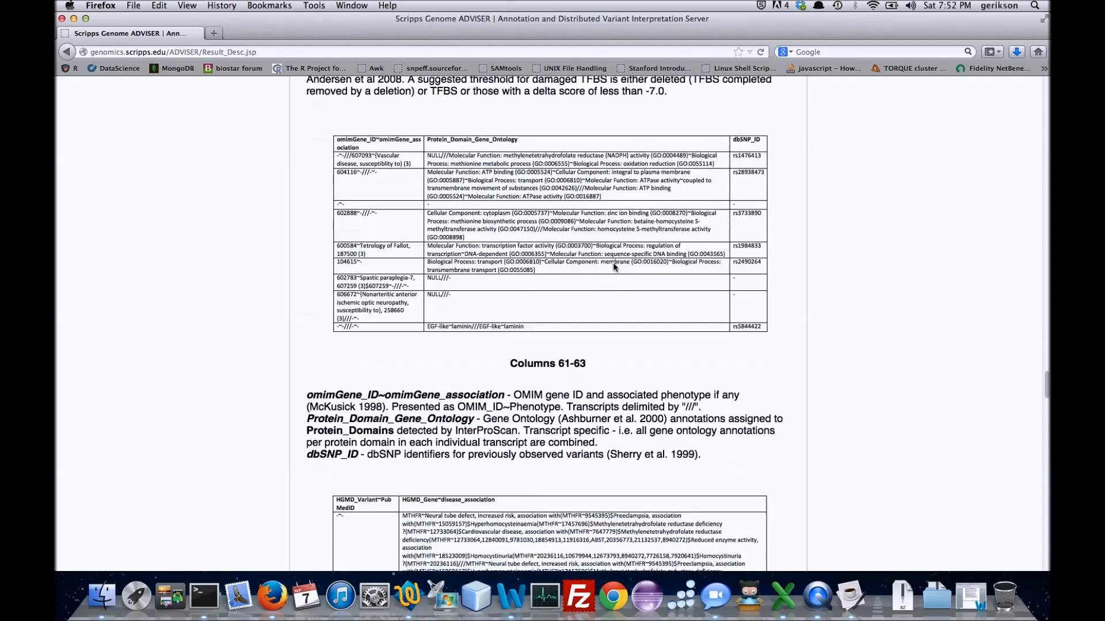
{"action": "scroll", "coordinate": [614, 265], "scroll_direction": "down", "scroll_amount": 2}
{"action": "scroll", "coordinate": [580, 327], "scroll_direction": "down", "scroll_amount": 3}
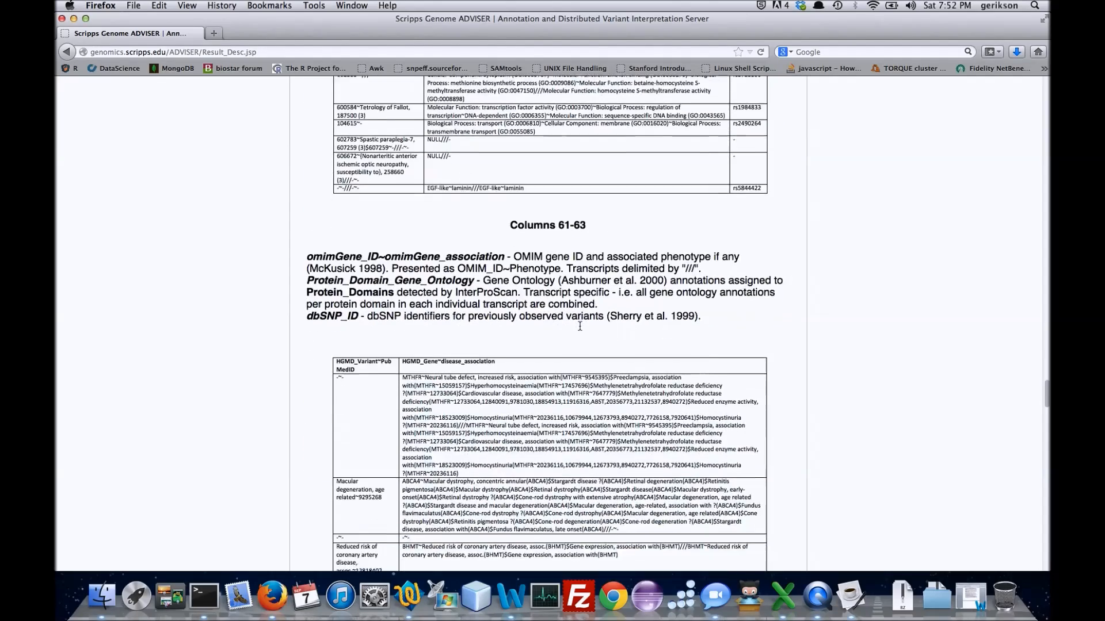
Step: Read the descriptions from Columns 64-65 through Columns 83-84 with the ACMG scores, and minimise the browser window
{"action": "scroll", "coordinate": [531, 298], "scroll_direction": "down", "scroll_amount": 11}
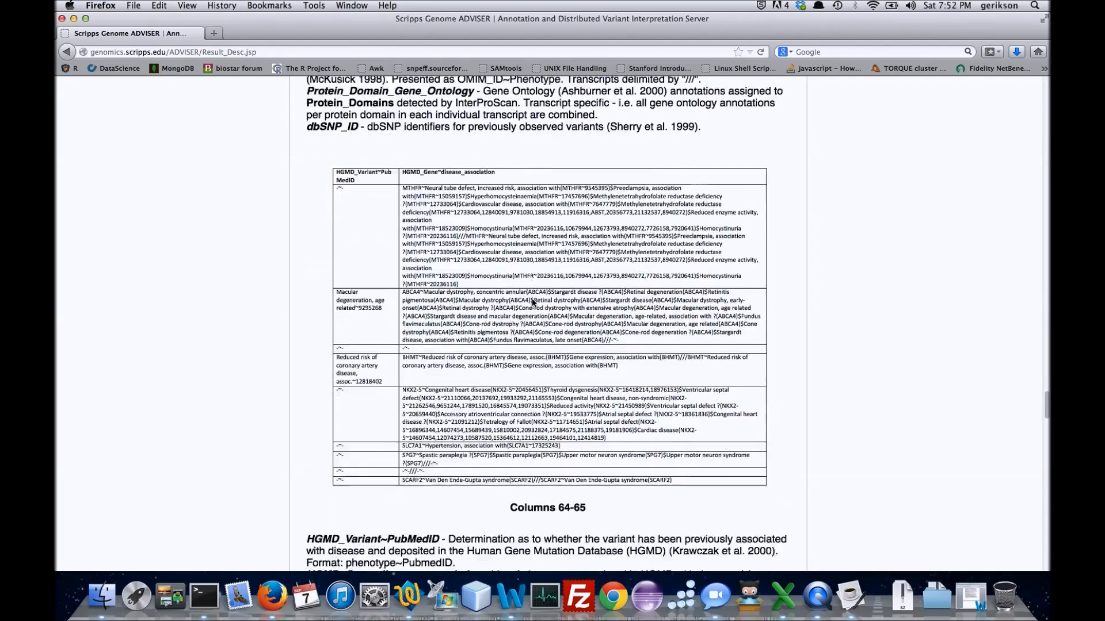
{"action": "scroll", "coordinate": [531, 298], "scroll_direction": "down", "scroll_amount": 2}
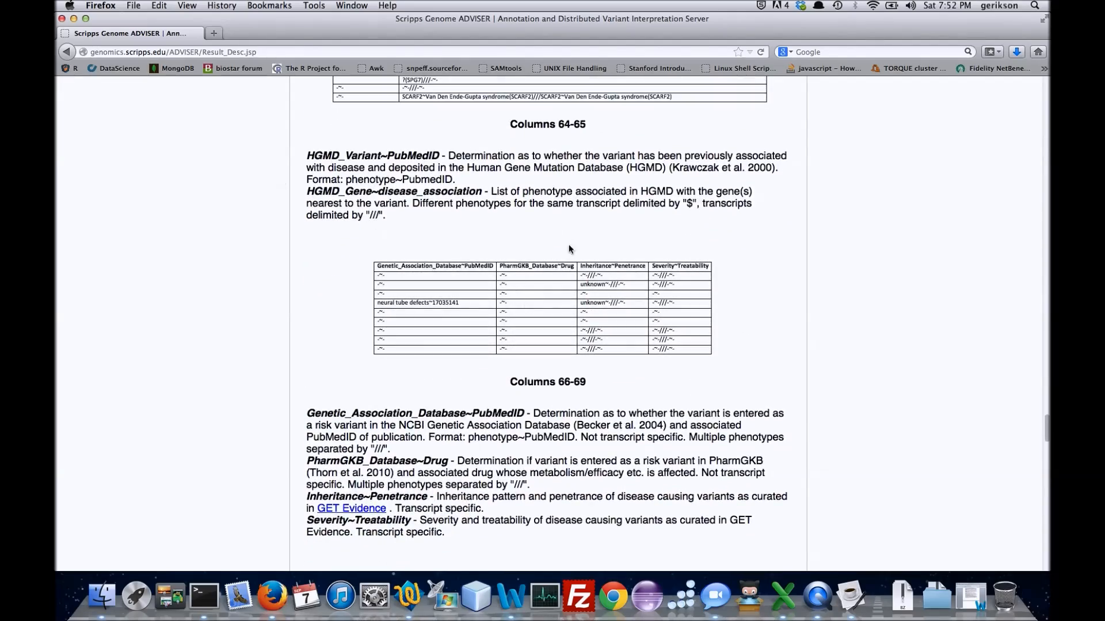
{"action": "scroll", "coordinate": [570, 249], "scroll_direction": "down", "scroll_amount": 5}
{"action": "scroll", "coordinate": [570, 248], "scroll_direction": "down", "scroll_amount": 9}
{"action": "scroll", "coordinate": [571, 252], "scroll_direction": "down", "scroll_amount": 9}
{"action": "scroll", "coordinate": [572, 252], "scroll_direction": "down", "scroll_amount": 6}
{"action": "scroll", "coordinate": [570, 252], "scroll_direction": "down", "scroll_amount": 9}
{"action": "scroll", "coordinate": [571, 248], "scroll_direction": "down", "scroll_amount": 5}
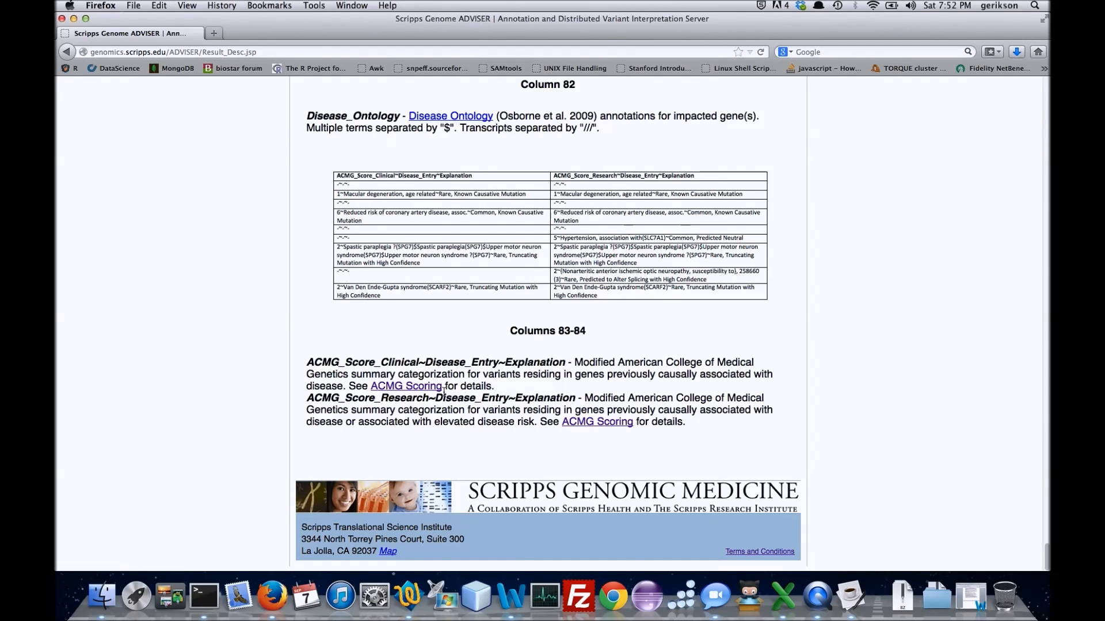
{"action": "left_click", "coordinate": [73, 19]}
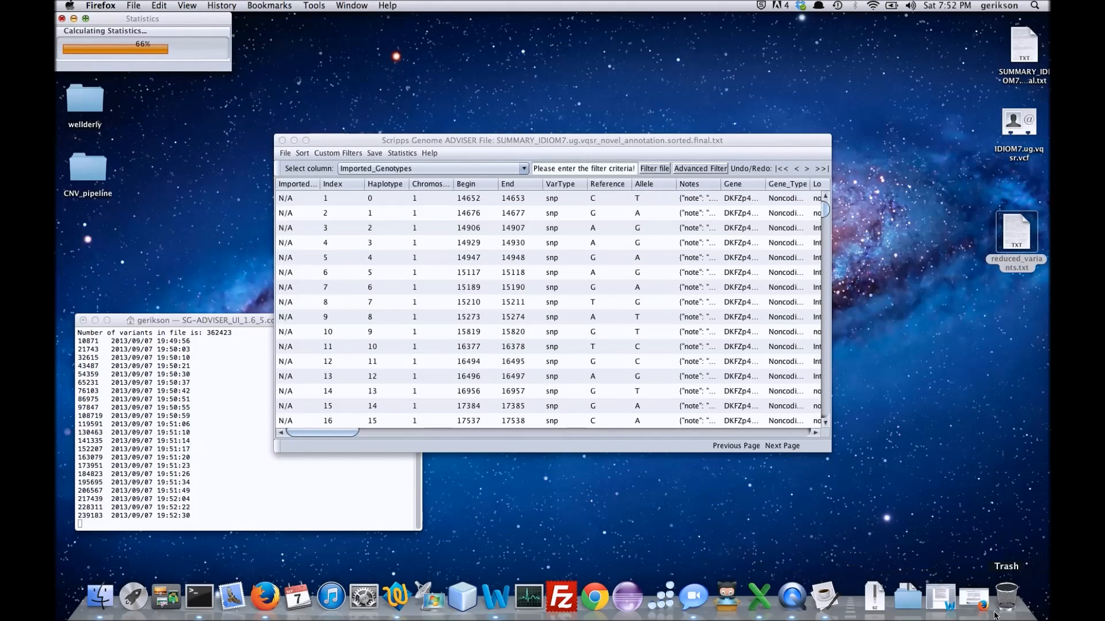
Step: Restore the minimised Firefox window and go from the Result Description page to the site's Methods page
{"action": "left_click", "coordinate": [975, 604]}
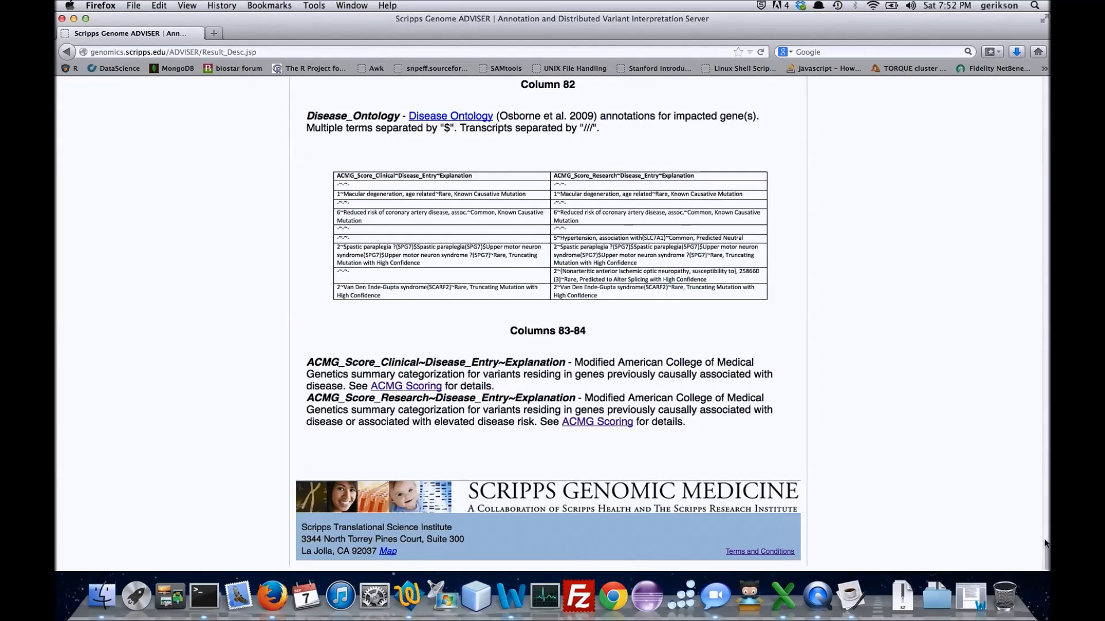
{"action": "scroll", "coordinate": [1044, 523], "scroll_direction": "up", "scroll_amount": 5}
{"action": "scroll", "coordinate": [1044, 523], "scroll_direction": "up", "scroll_amount": 20}
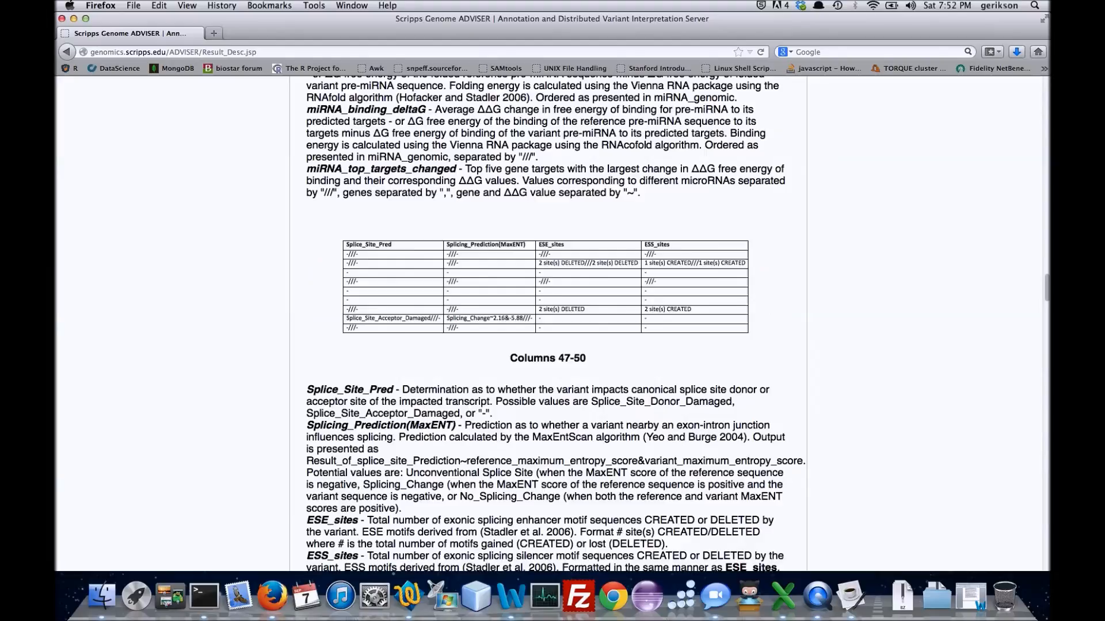
{"action": "scroll", "coordinate": [548, 345], "scroll_direction": "up", "scroll_amount": 3}
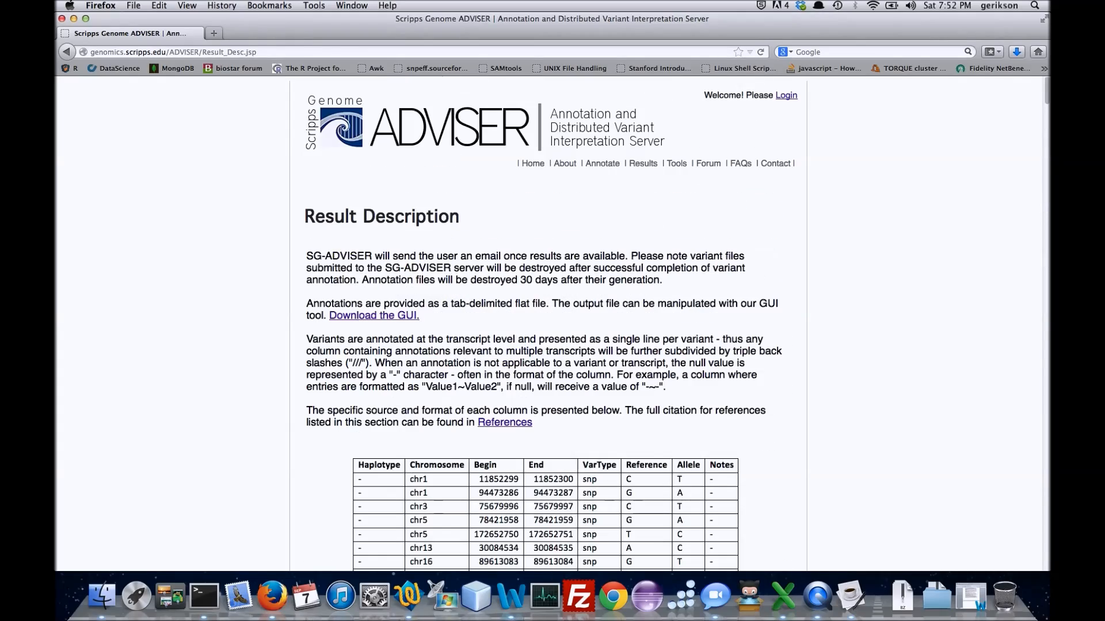
{"action": "mouse_move", "coordinate": [605, 166]}
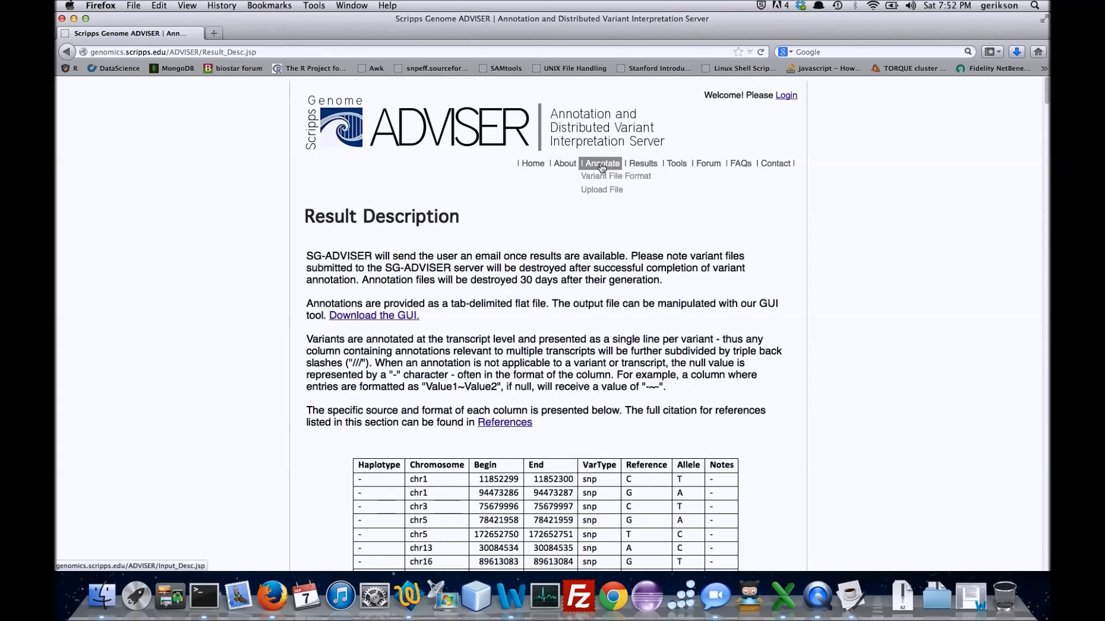
{"action": "mouse_move", "coordinate": [564, 164]}
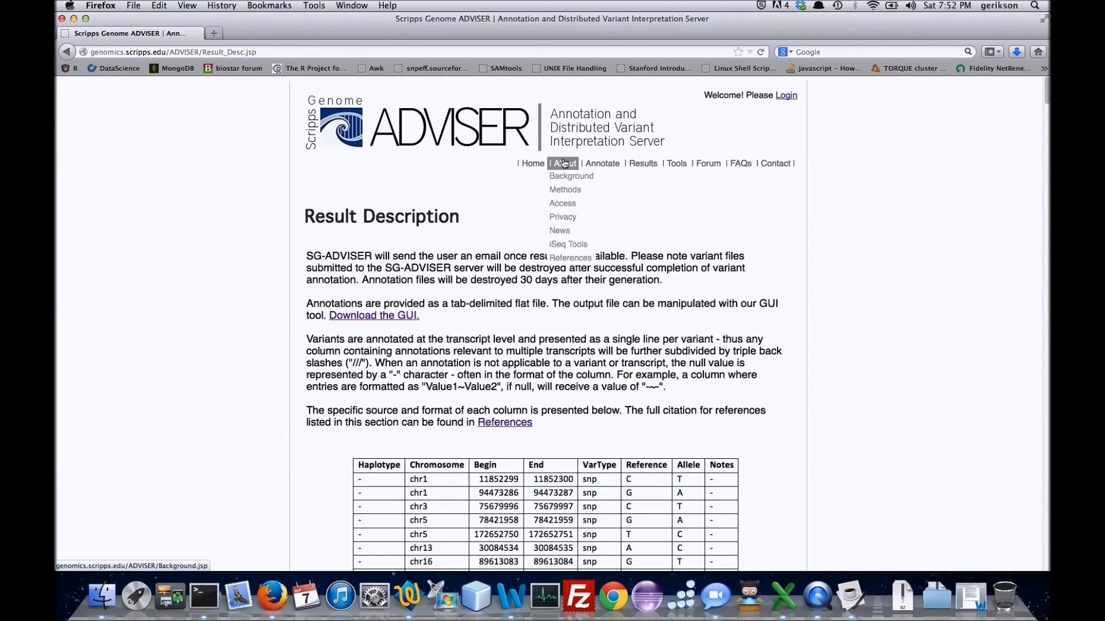
{"action": "left_click", "coordinate": [567, 190]}
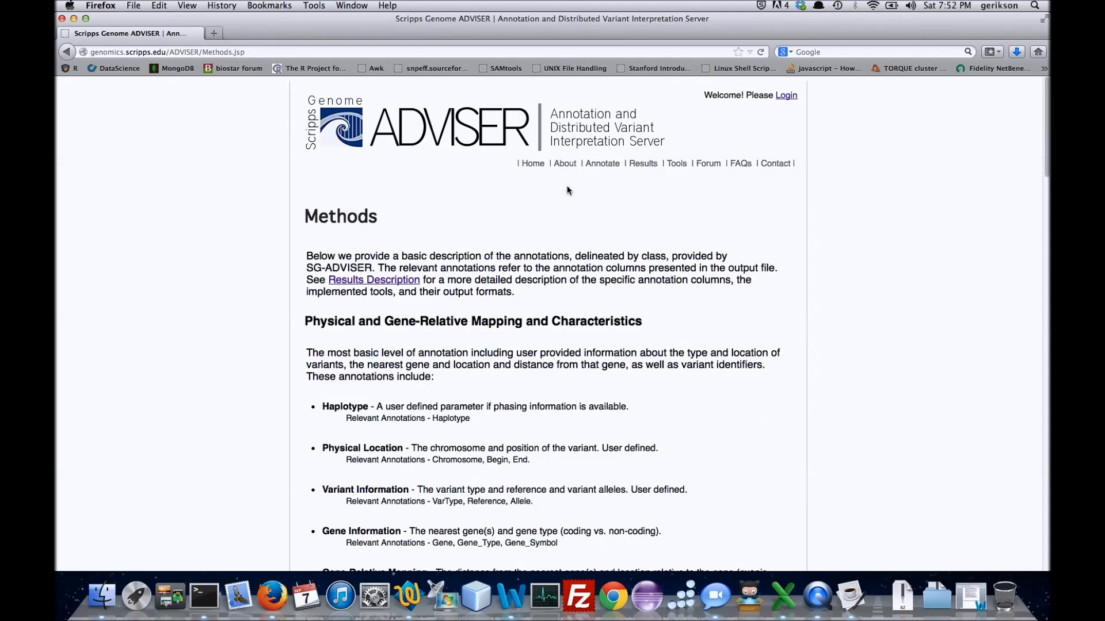
Step: Read the annotation classes on the Methods page, from Physical and Gene-Relative Mapping to Gene Networks, and minimise the browser window
{"action": "scroll", "coordinate": [745, 274], "scroll_direction": "down", "scroll_amount": 4}
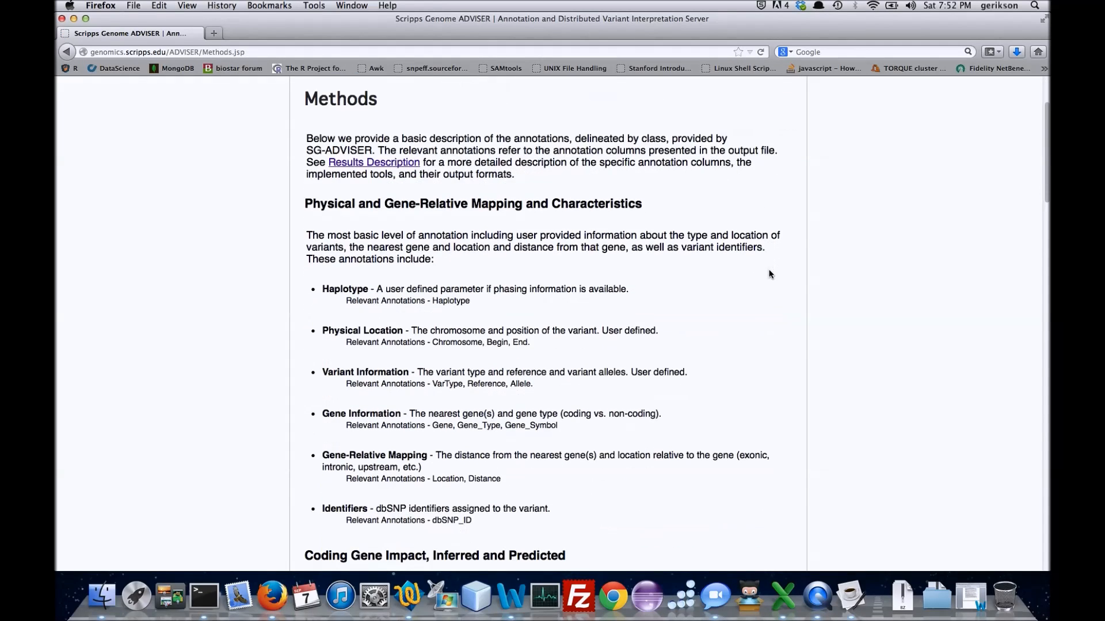
{"action": "scroll", "coordinate": [771, 274], "scroll_direction": "down", "scroll_amount": 3}
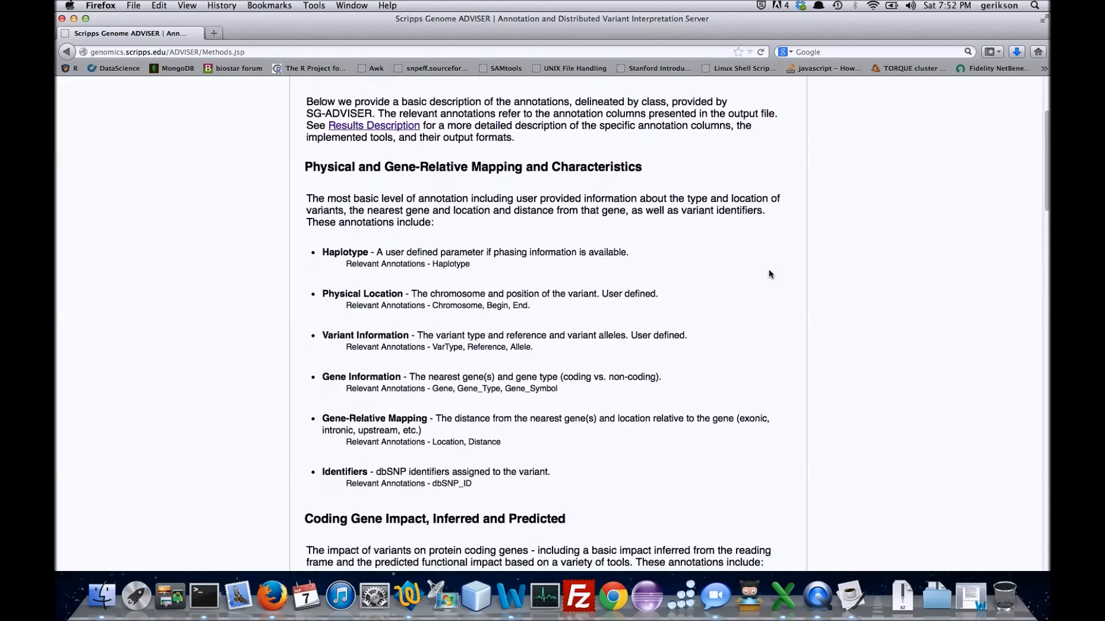
{"action": "scroll", "coordinate": [771, 274], "scroll_direction": "down", "scroll_amount": 10}
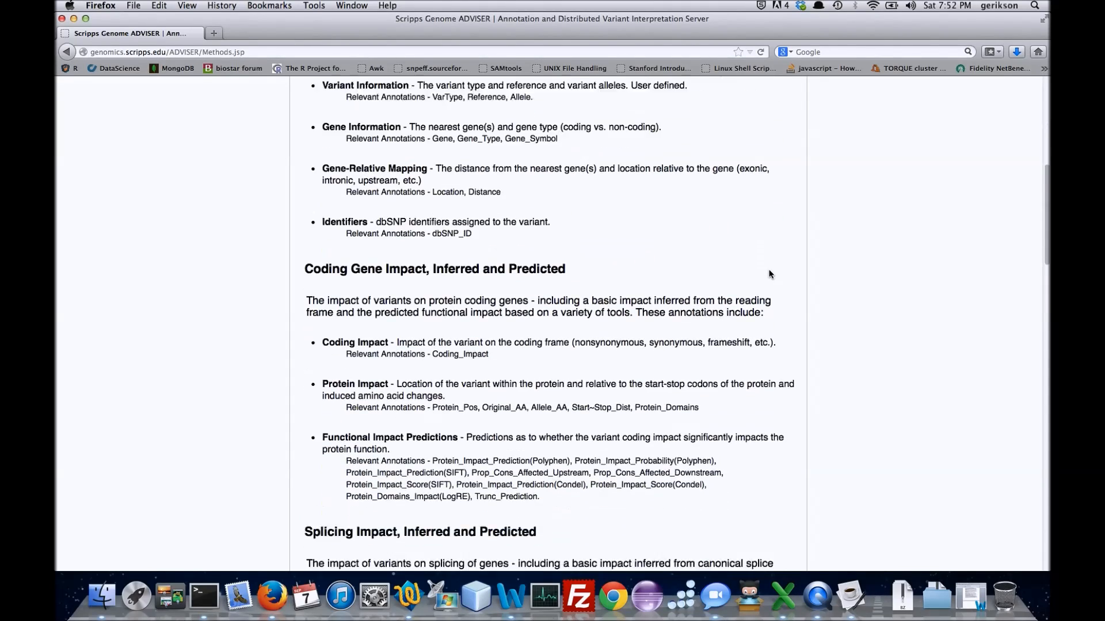
{"action": "scroll", "coordinate": [770, 271], "scroll_direction": "down", "scroll_amount": 11}
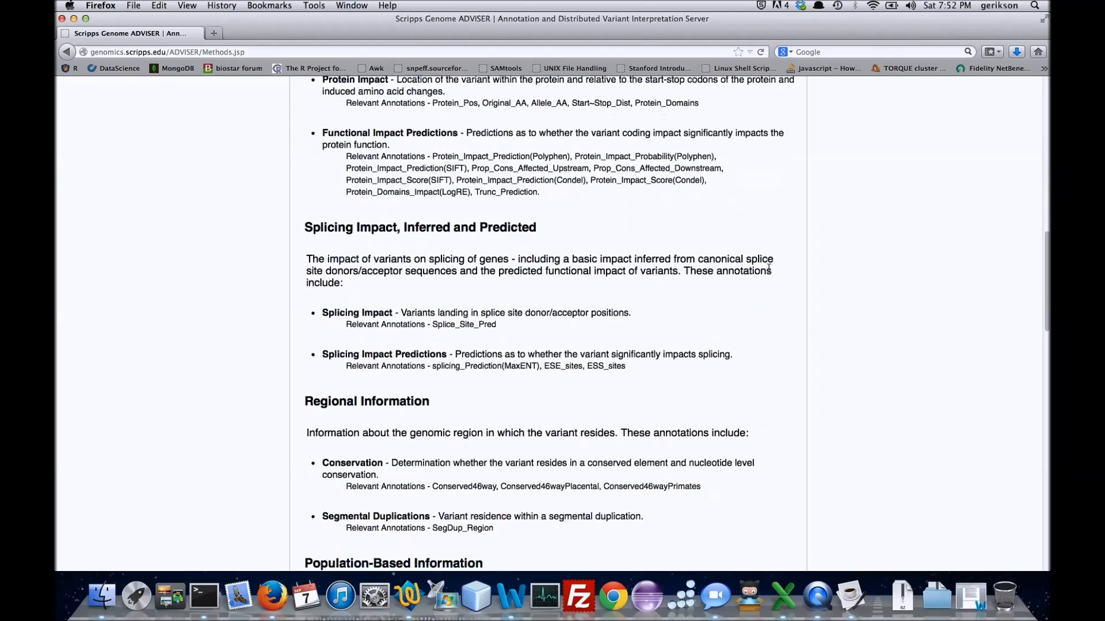
{"action": "scroll", "coordinate": [769, 272], "scroll_direction": "down", "scroll_amount": 14}
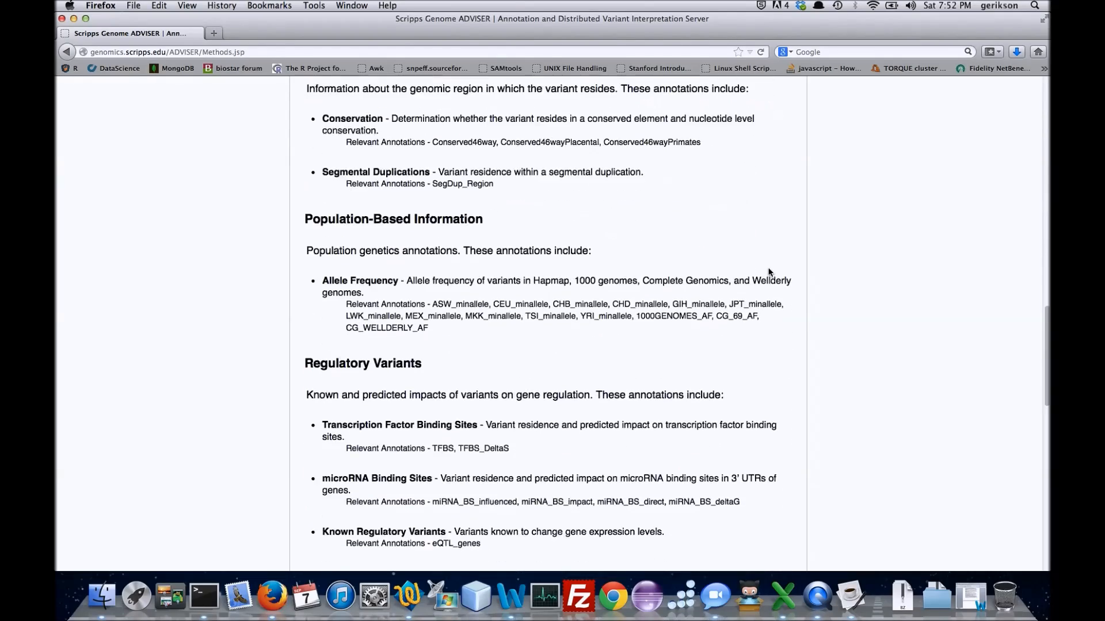
{"action": "scroll", "coordinate": [769, 272], "scroll_direction": "down", "scroll_amount": 15}
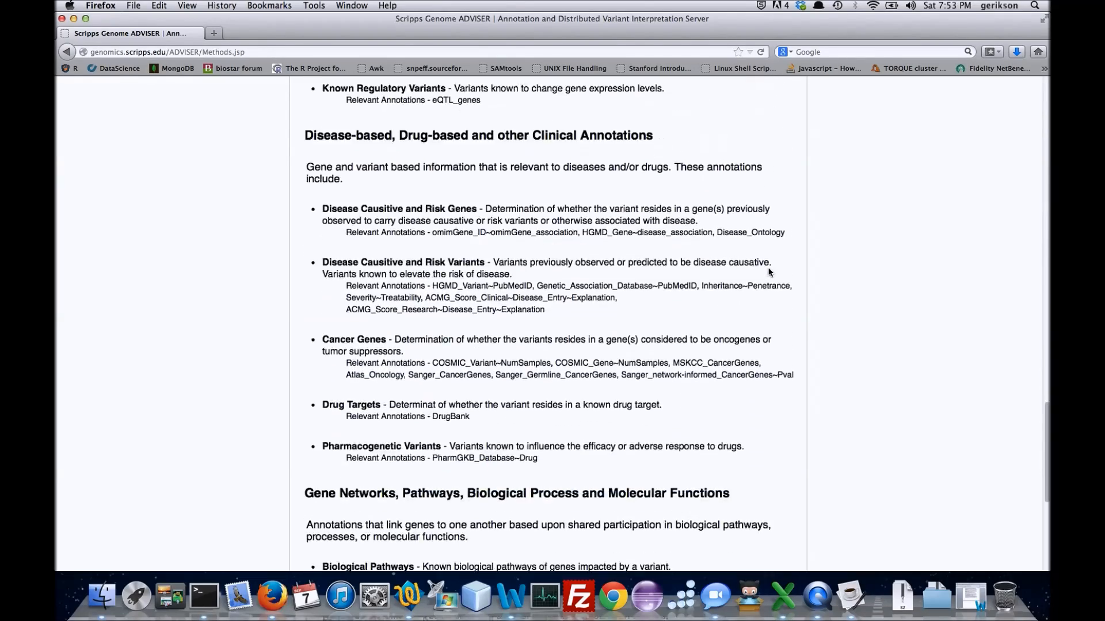
{"action": "scroll", "coordinate": [770, 272], "scroll_direction": "down", "scroll_amount": 7}
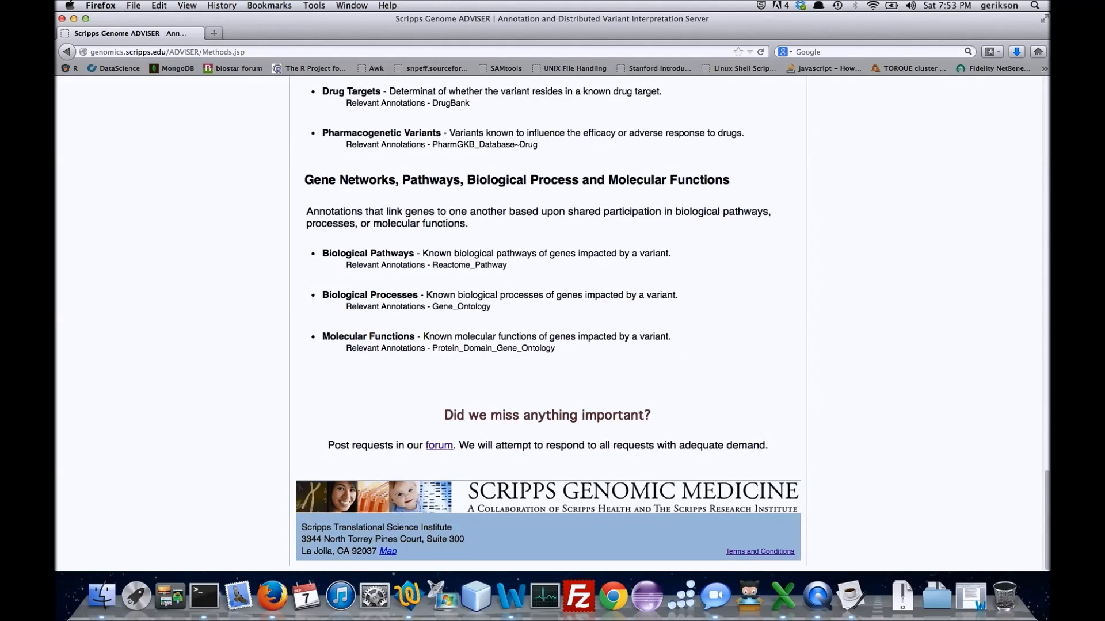
{"action": "left_click", "coordinate": [73, 20]}
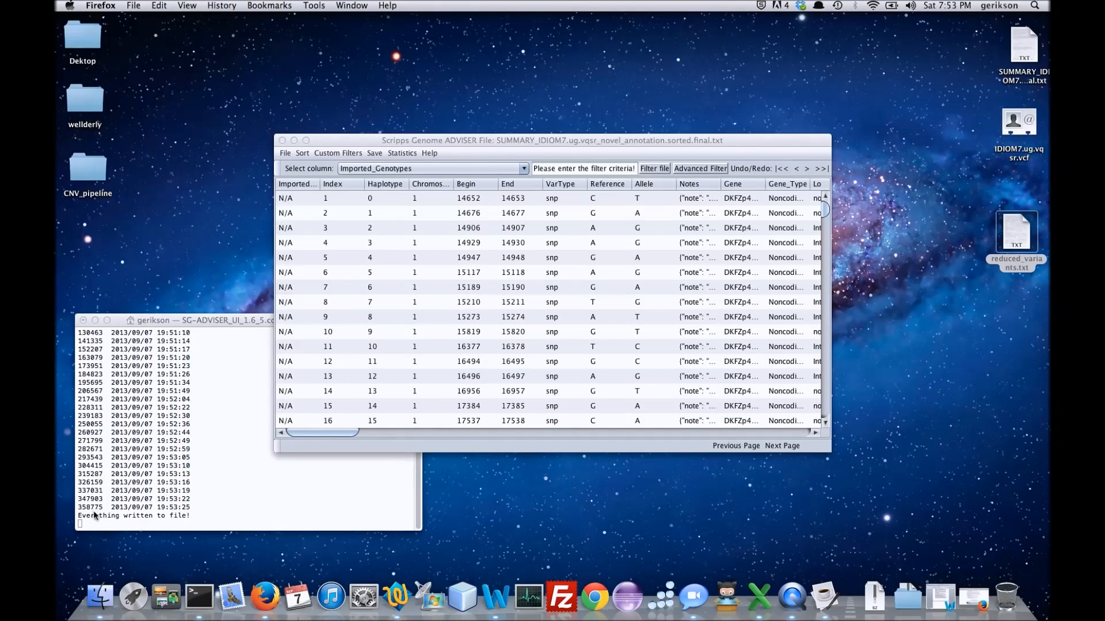
Step: Switch to Finder and open Statistics.txt from the SG-Adviser_UI folder in Downloads with TextWrangler
{"action": "left_click", "coordinate": [106, 597]}
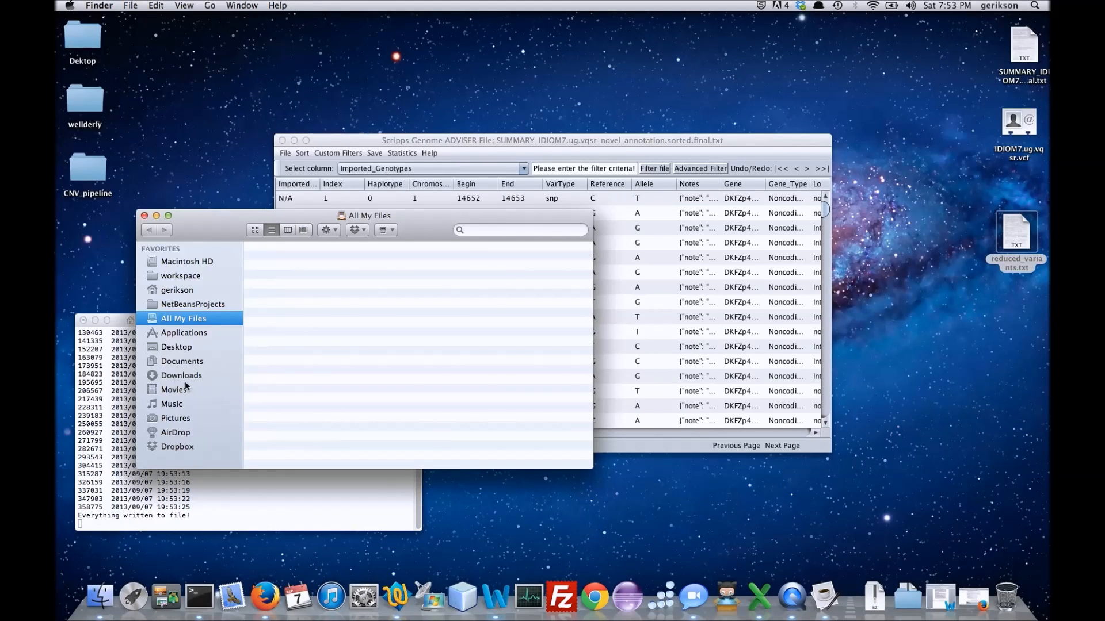
{"action": "left_click", "coordinate": [180, 377]}
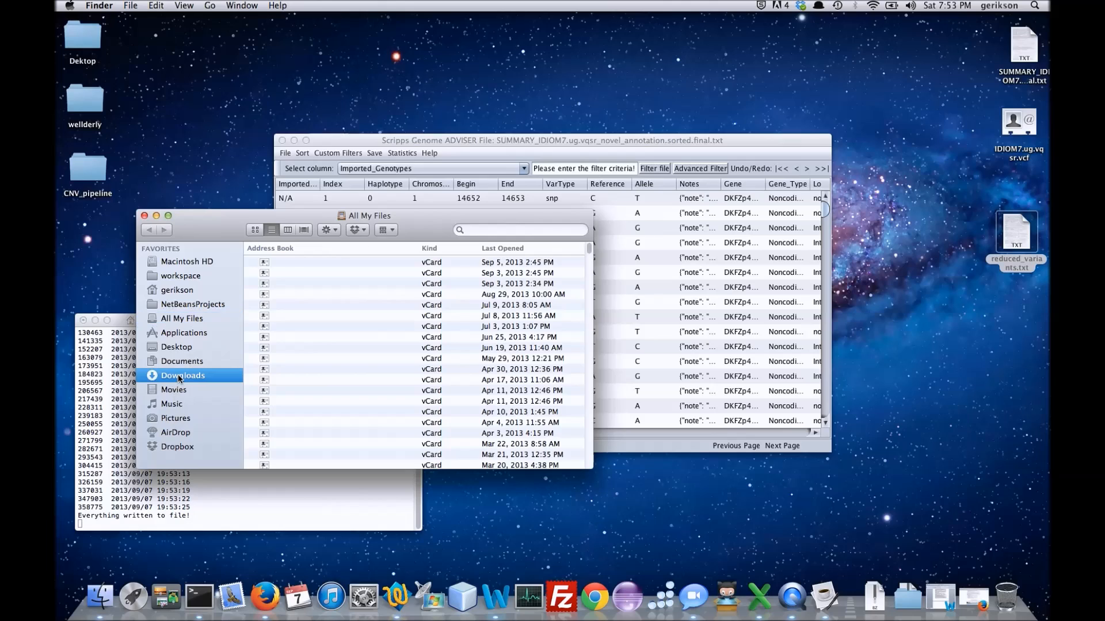
{"action": "left_click", "coordinate": [282, 262]}
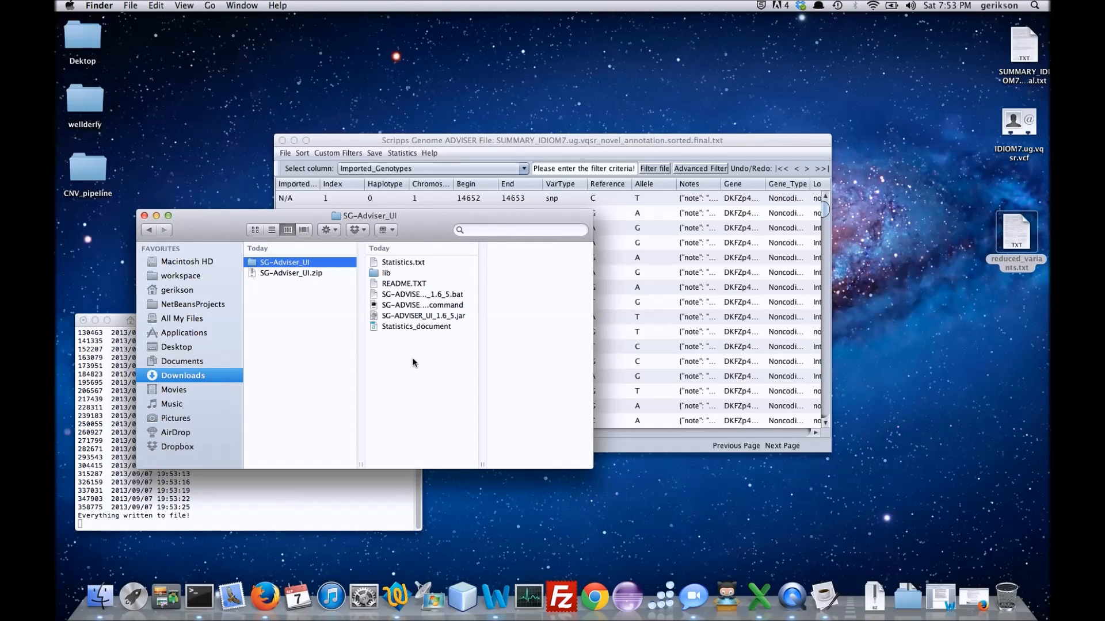
{"action": "left_click", "coordinate": [396, 263]}
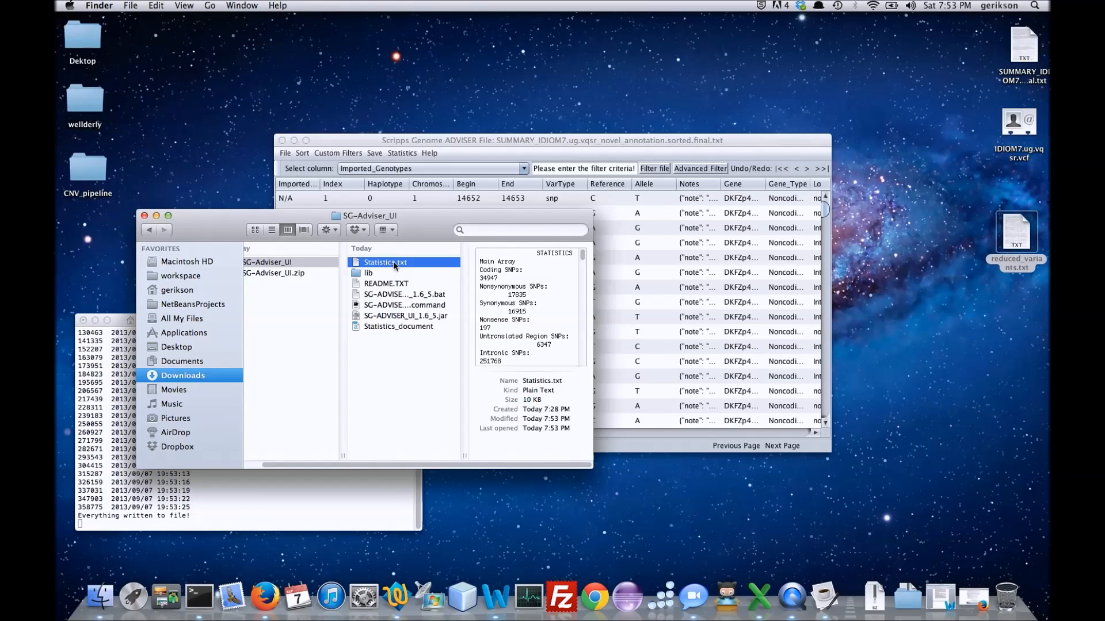
{"action": "right_click", "coordinate": [395, 265]}
{"action": "mouse_move", "coordinate": [479, 280]}
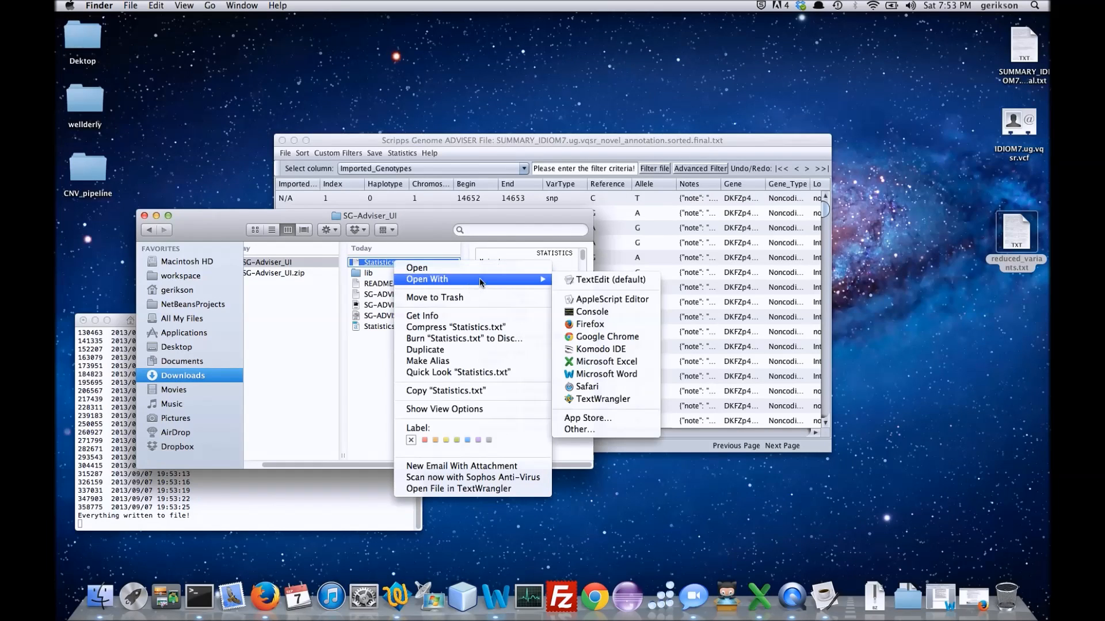
{"action": "left_click", "coordinate": [594, 403]}
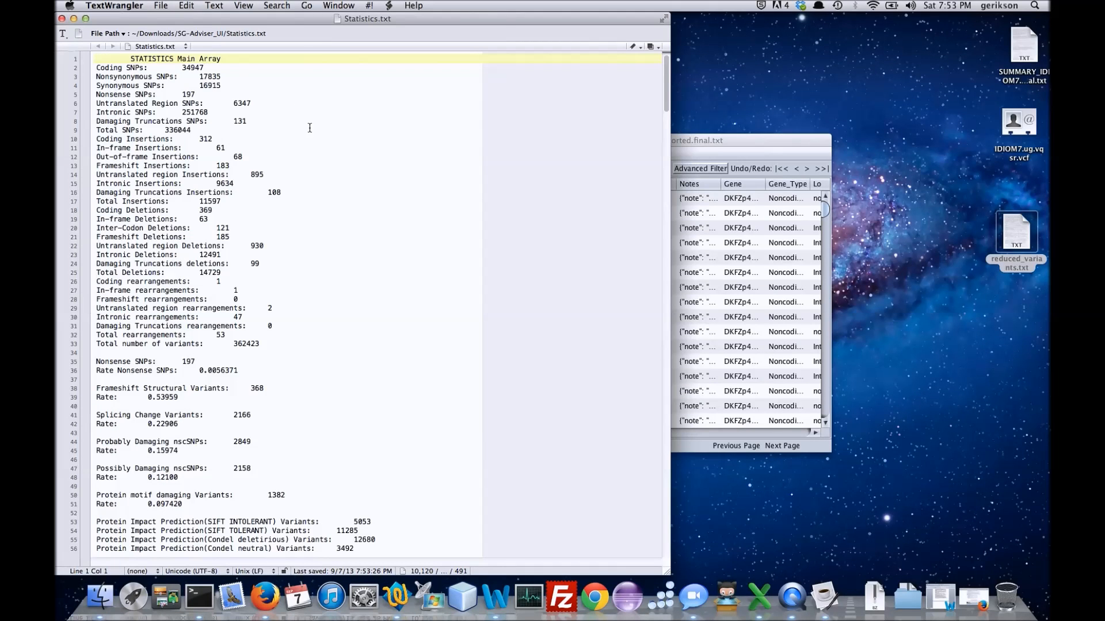
Step: Read Statistics.txt from the Main Array figures through the SNPs, Insertions, Deletions and Delins sections to the end, and minimise its window
{"action": "scroll", "coordinate": [320, 191], "scroll_direction": "down", "scroll_amount": 1}
{"action": "scroll", "coordinate": [320, 190], "scroll_direction": "down", "scroll_amount": 7}
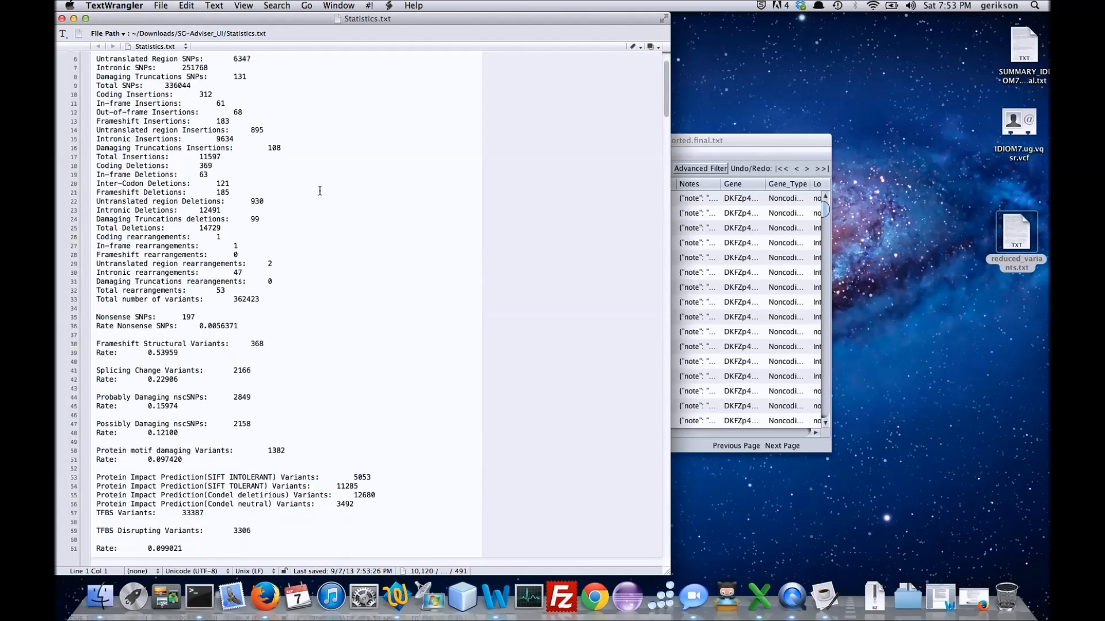
{"action": "scroll", "coordinate": [320, 191], "scroll_direction": "down", "scroll_amount": 12}
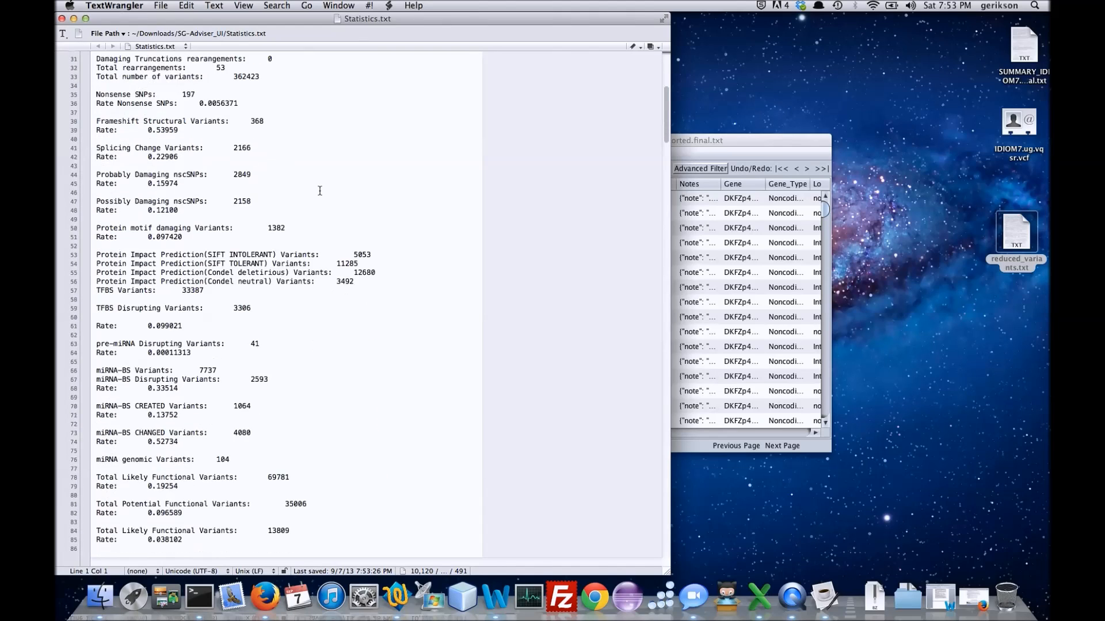
{"action": "scroll", "coordinate": [320, 191], "scroll_direction": "down", "scroll_amount": 8}
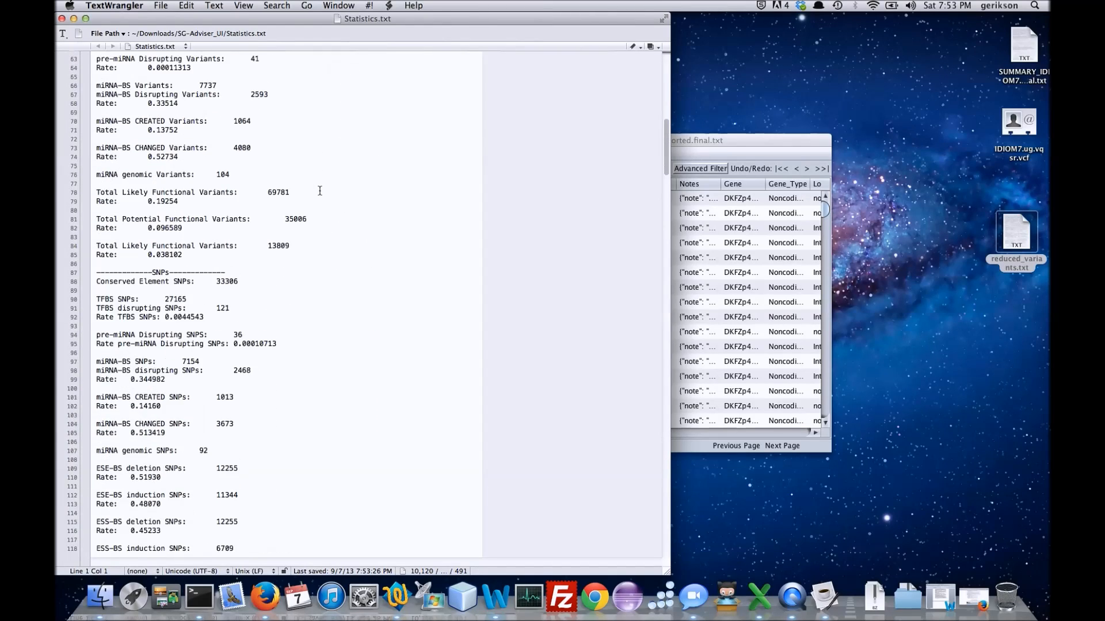
{"action": "scroll", "coordinate": [320, 190], "scroll_direction": "down", "scroll_amount": 16}
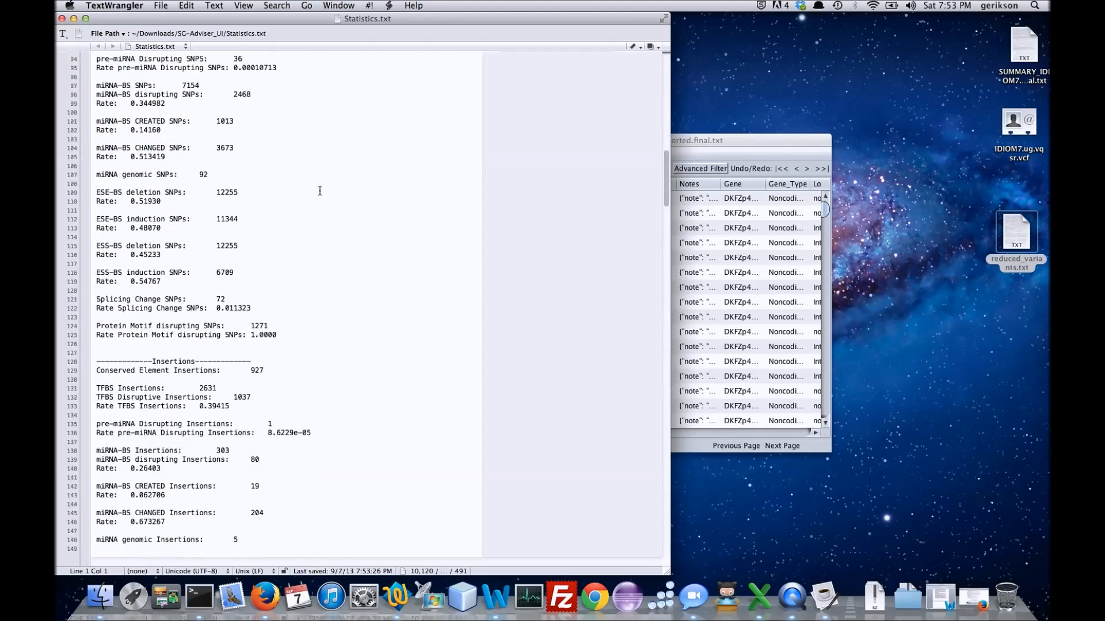
{"action": "scroll", "coordinate": [320, 191], "scroll_direction": "down", "scroll_amount": 20}
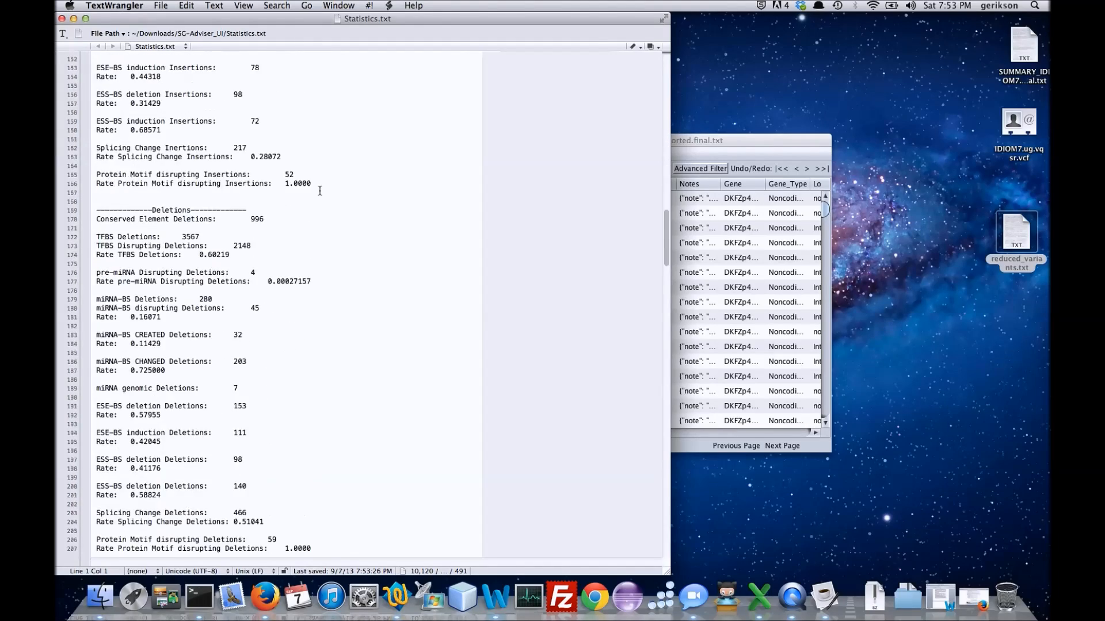
{"action": "scroll", "coordinate": [319, 191], "scroll_direction": "down", "scroll_amount": 20}
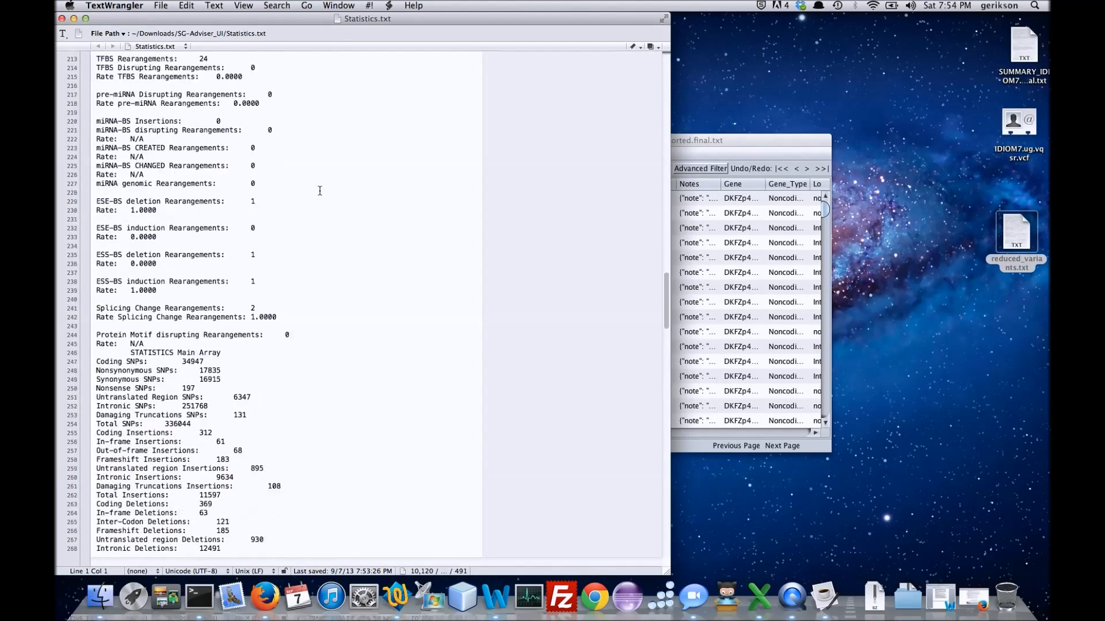
{"action": "scroll", "coordinate": [320, 191], "scroll_direction": "down", "scroll_amount": 20}
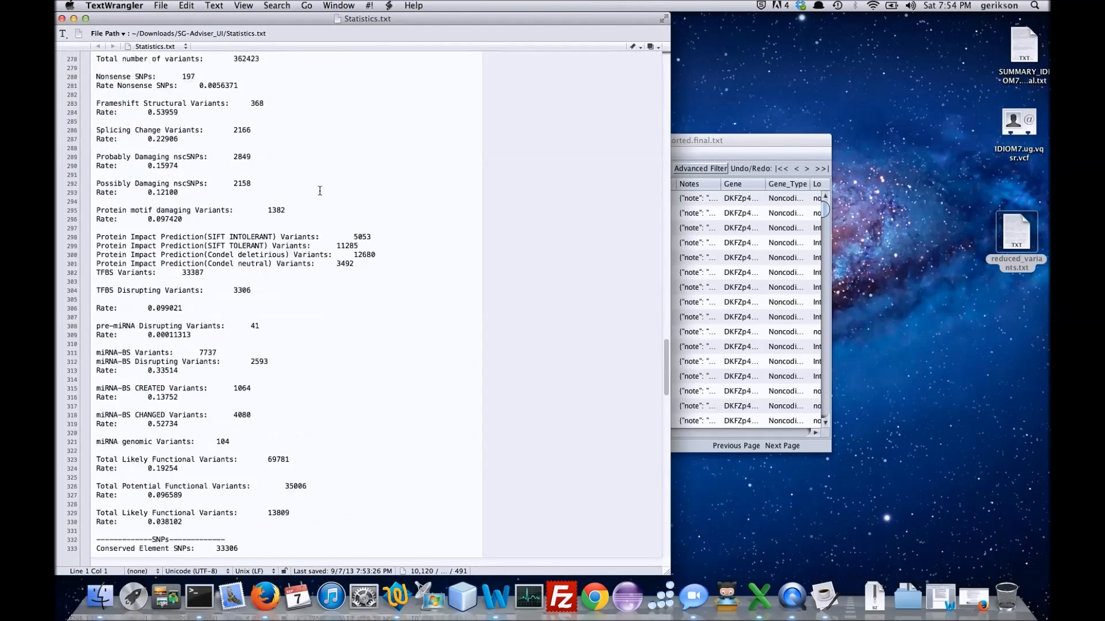
{"action": "scroll", "coordinate": [320, 191], "scroll_direction": "down", "scroll_amount": 10}
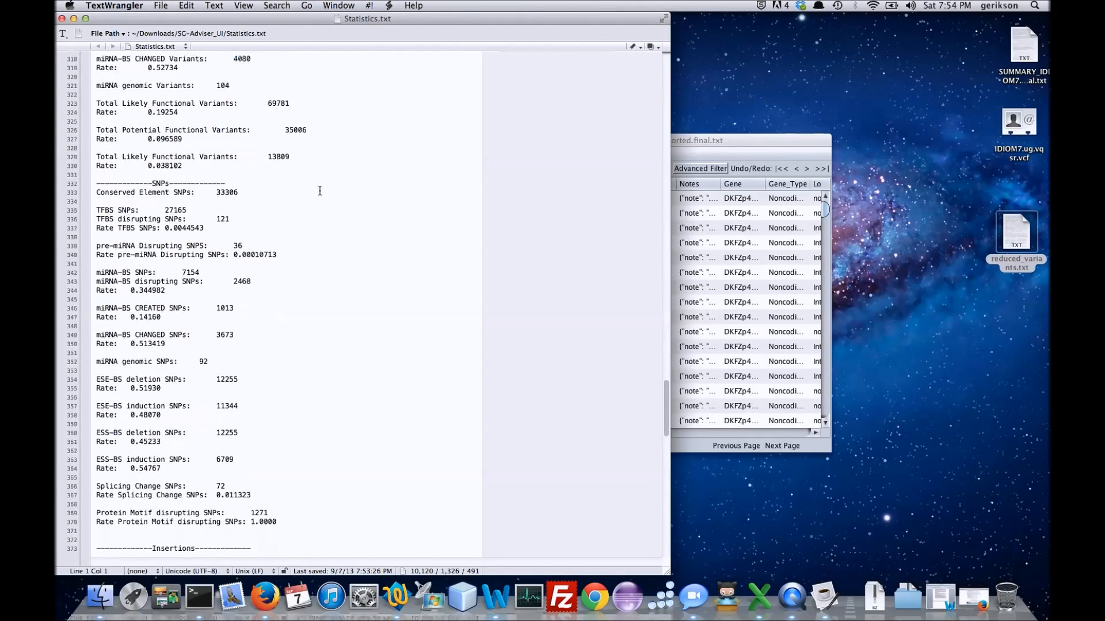
{"action": "scroll", "coordinate": [320, 190], "scroll_direction": "down", "scroll_amount": 19}
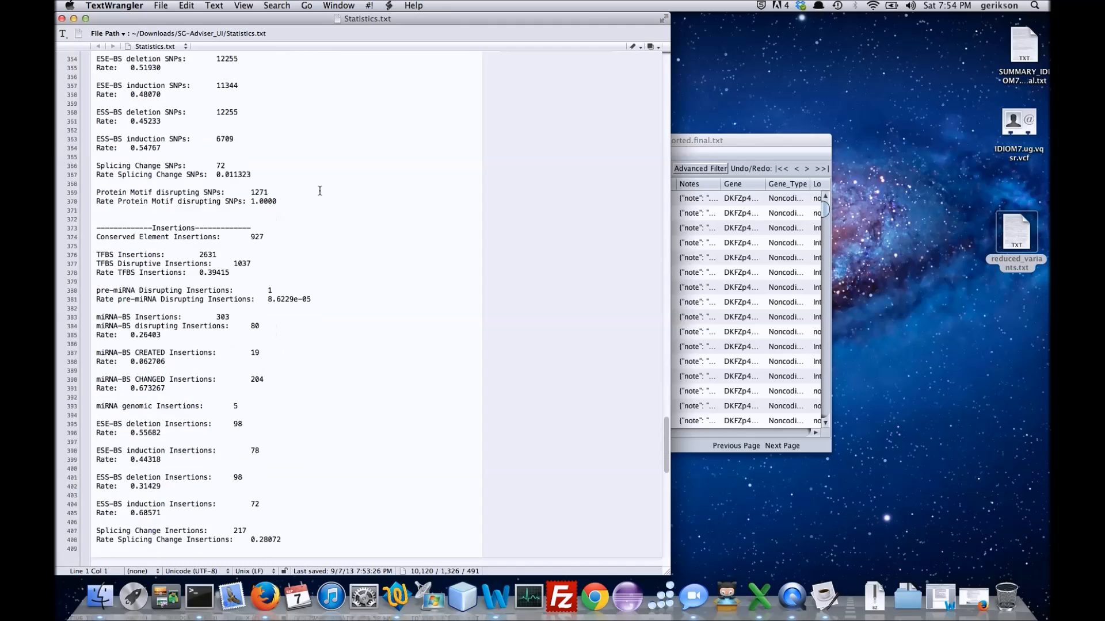
{"action": "scroll", "coordinate": [320, 190], "scroll_direction": "down", "scroll_amount": 12}
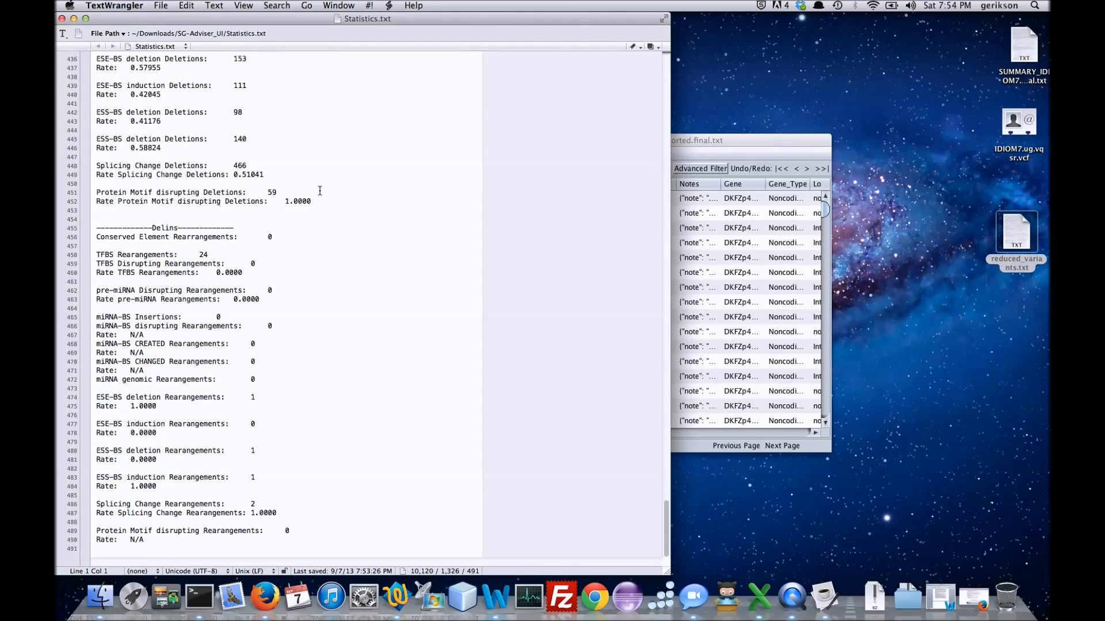
{"action": "left_click", "coordinate": [73, 19]}
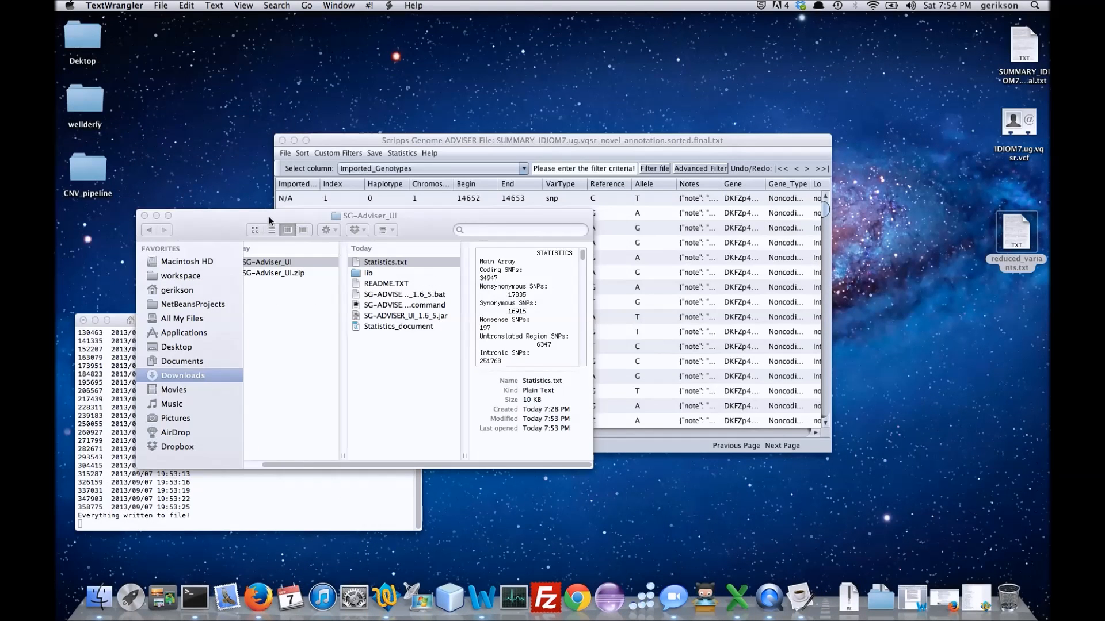
Step: Return to the Scripps Genome ADVISER window, load and compare the VCF file IDIOM7.ug.vqsr.vcf from the Desktop, and bring the terminal log forward
{"action": "left_click", "coordinate": [325, 140]}
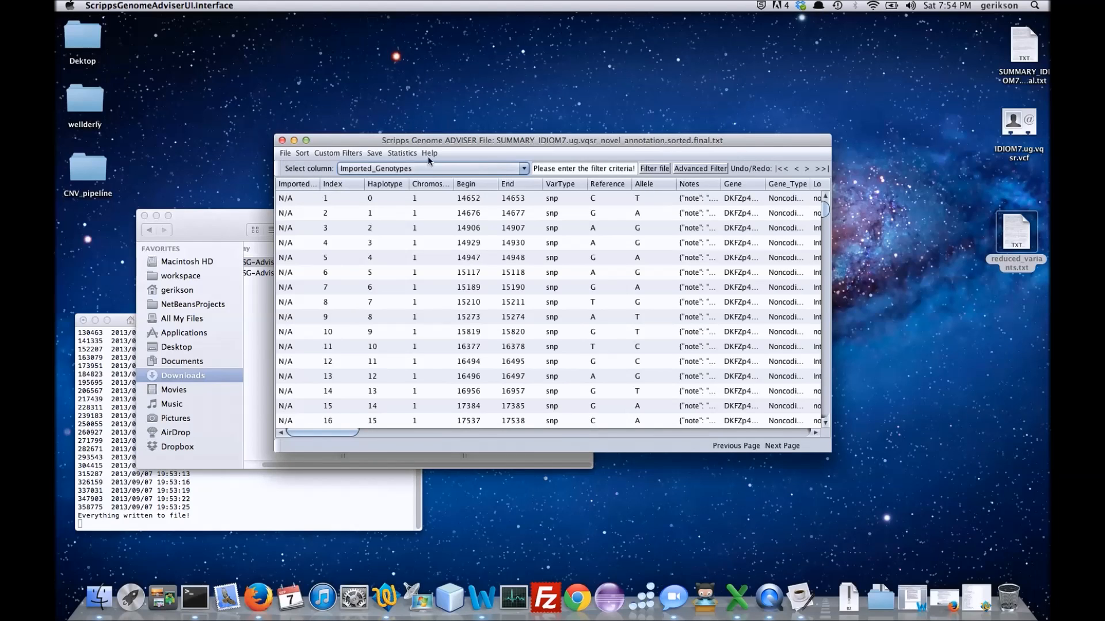
{"action": "left_click", "coordinate": [286, 155]}
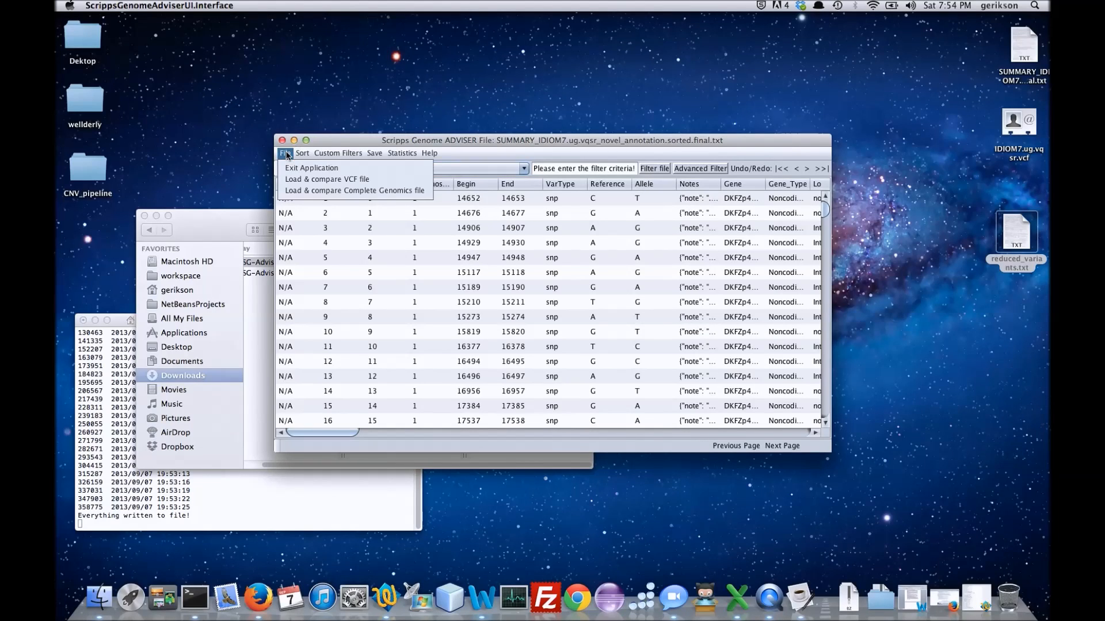
{"action": "left_click", "coordinate": [294, 181]}
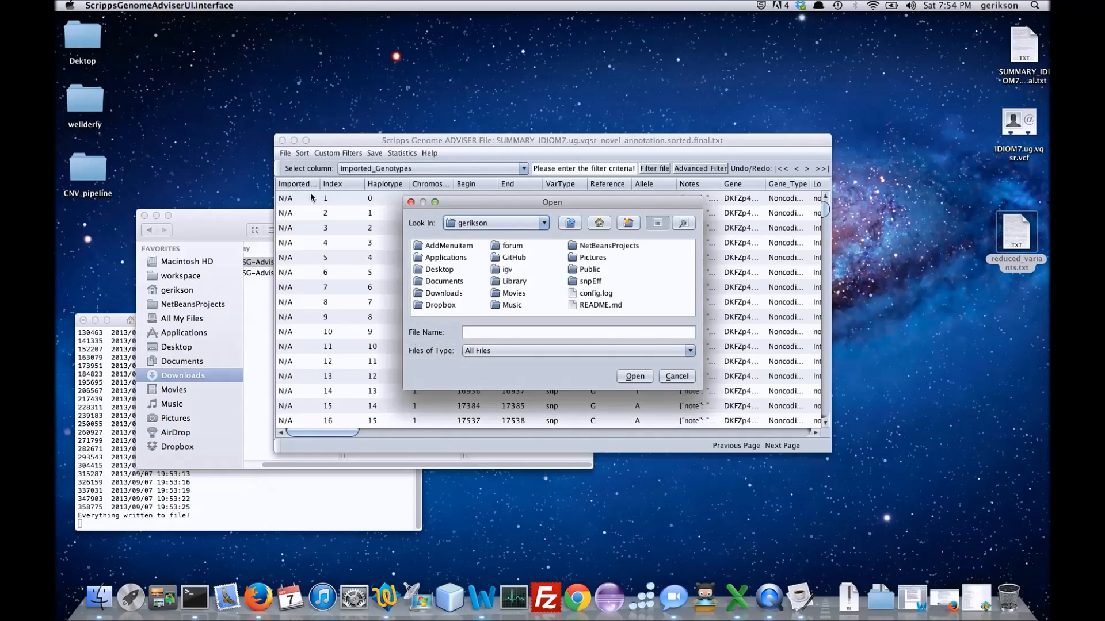
{"action": "double_click", "coordinate": [428, 269]}
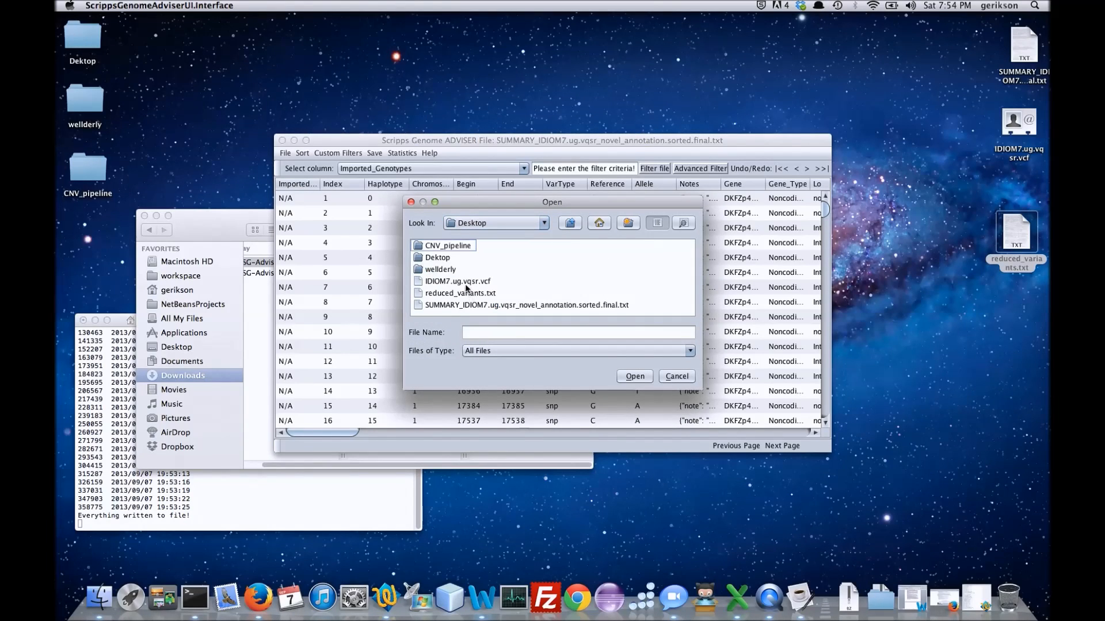
{"action": "left_click", "coordinate": [459, 282]}
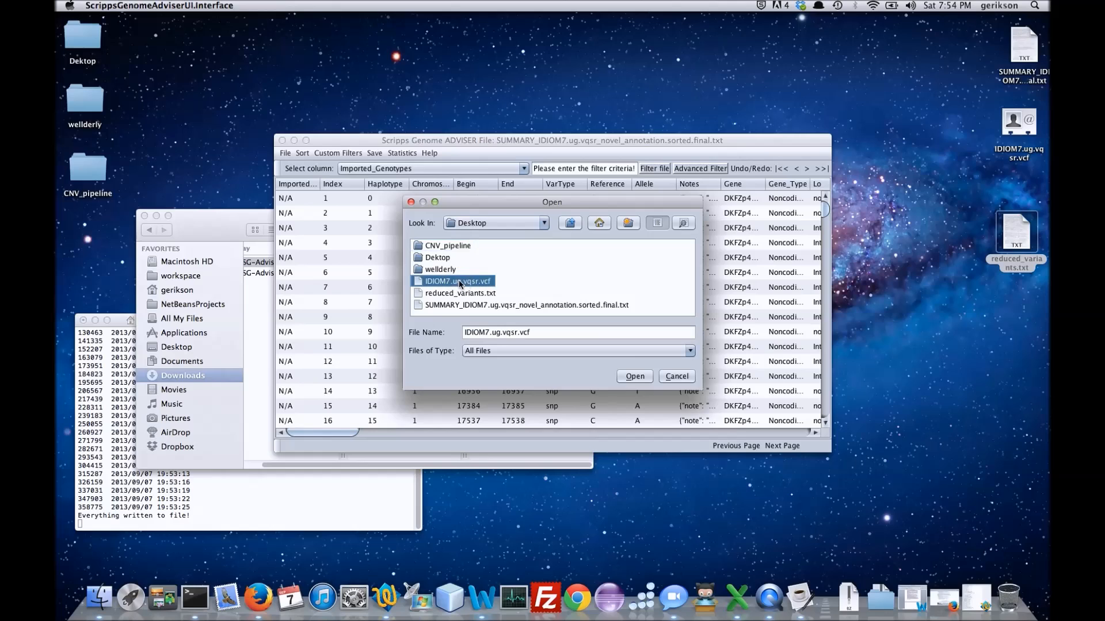
{"action": "left_click", "coordinate": [635, 378]}
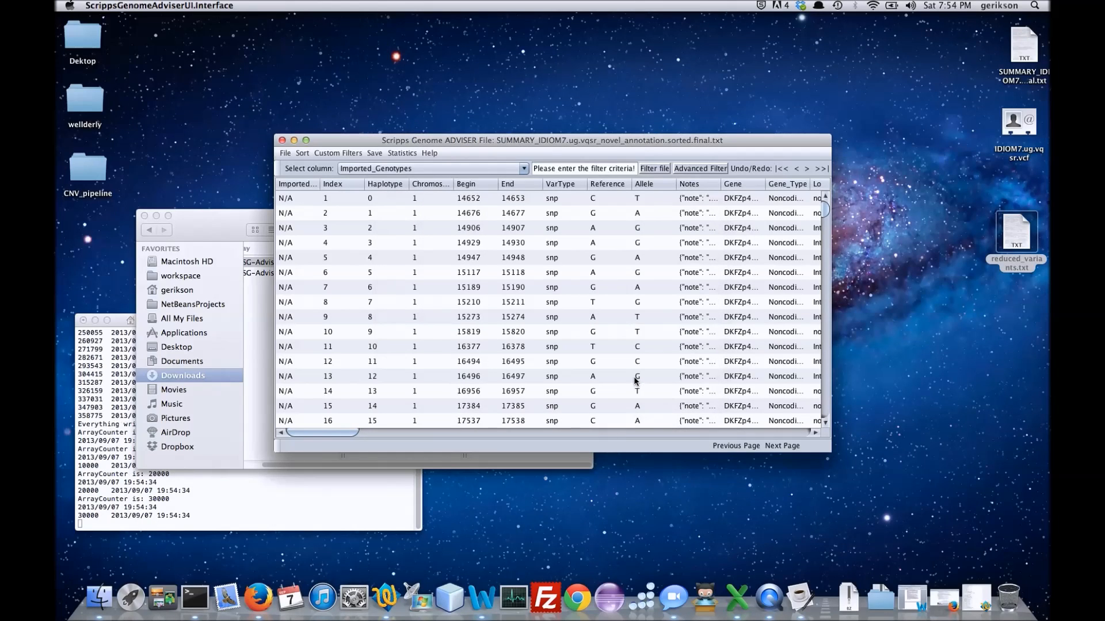
{"action": "left_click", "coordinate": [300, 508]}
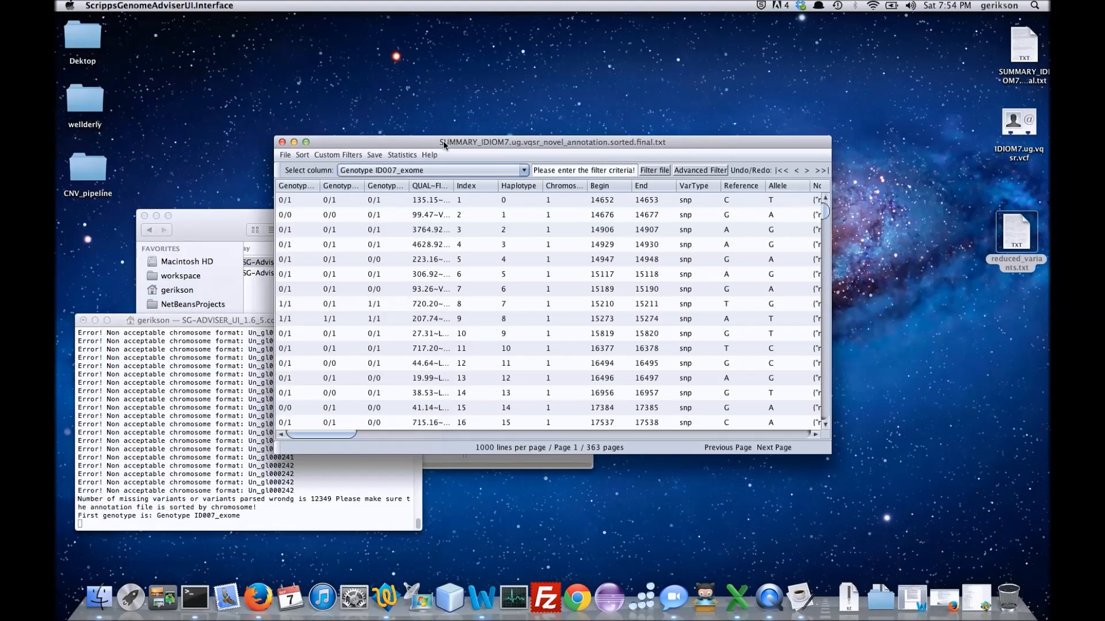
Step: Widen the three genotype columns to show their full names, and view the Advanced Filter criteria without applying any
{"action": "left_click_drag", "start_coordinate": [319, 182], "coordinate": [553, 183]}
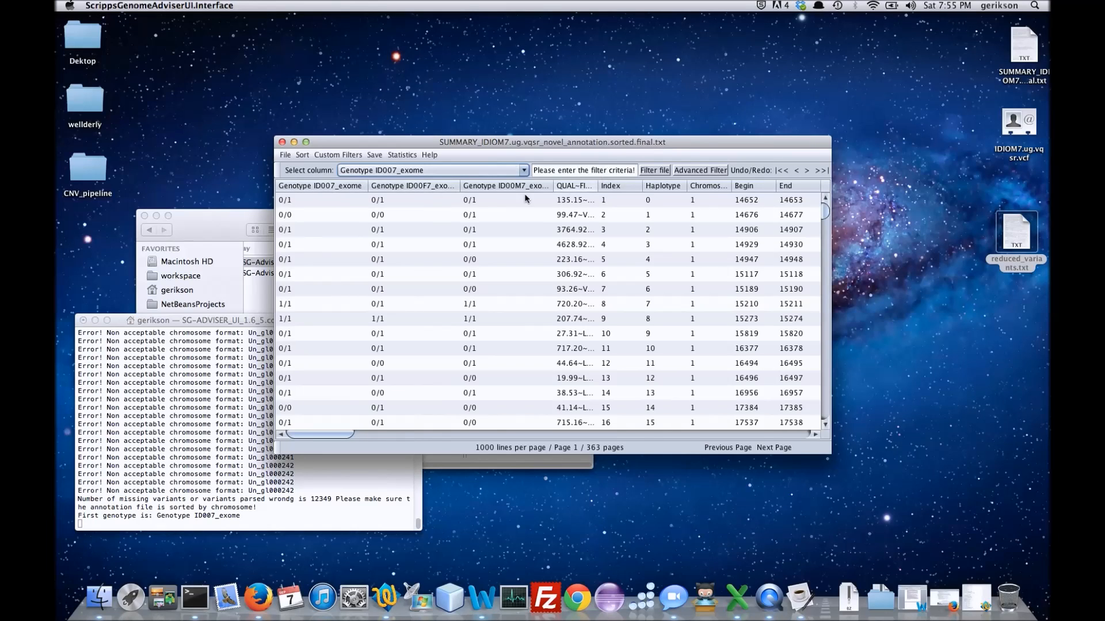
{"action": "left_click", "coordinate": [700, 171]}
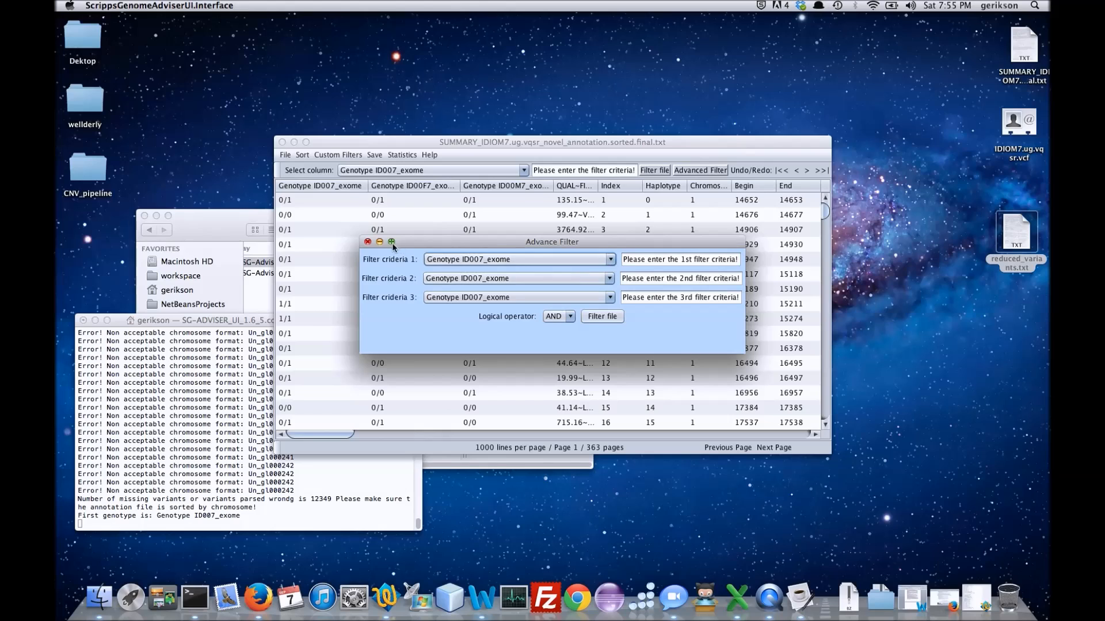
{"action": "left_click", "coordinate": [367, 242]}
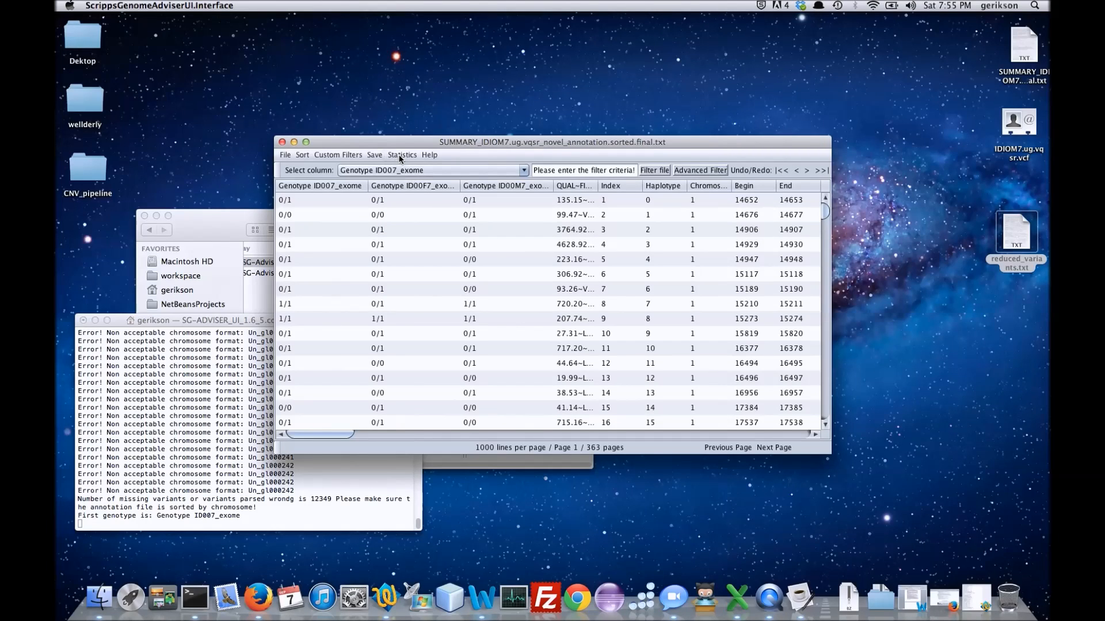
Step: Open the IDIOM custom filter and assign Genotype ID00F7_exome to the father, ID00M7_exome to the mother and ID007_exome to the first child
{"action": "left_click", "coordinate": [350, 156]}
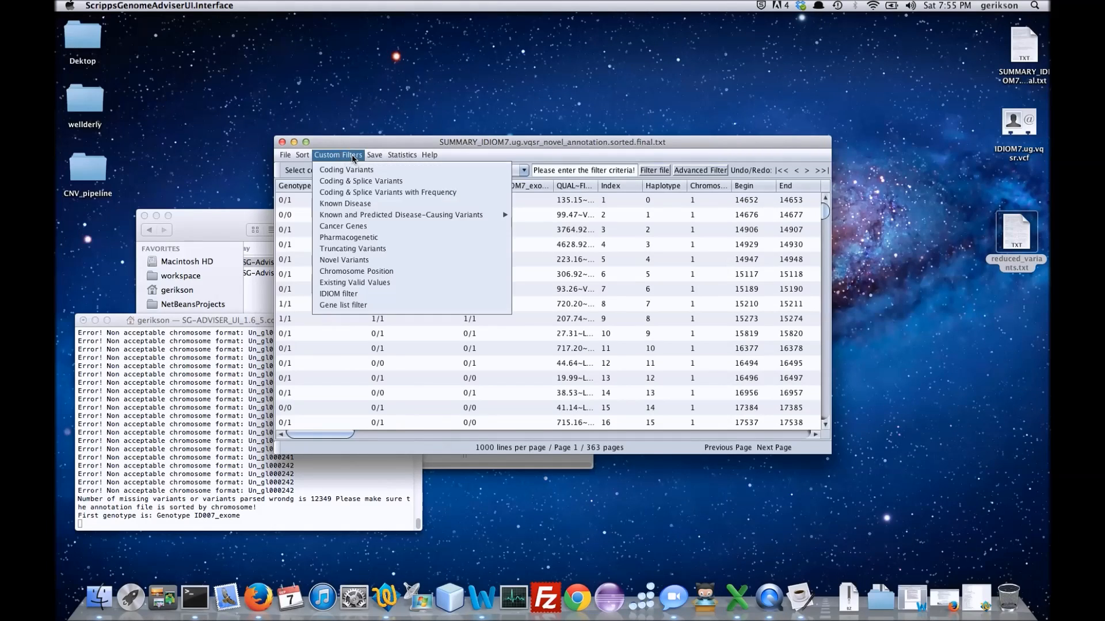
{"action": "left_click", "coordinate": [352, 295]}
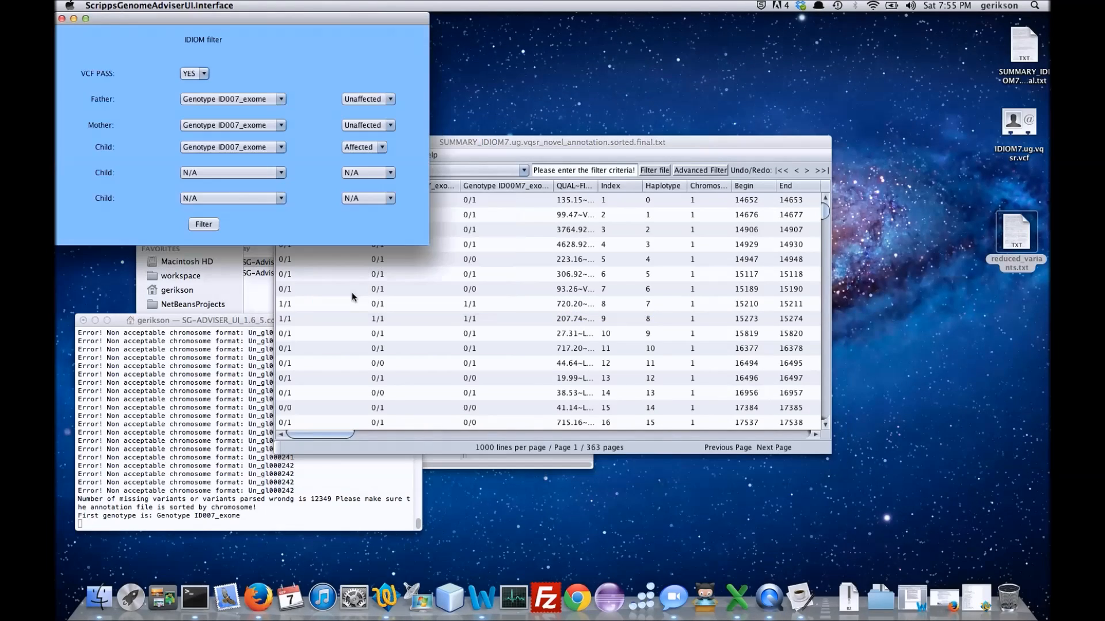
{"action": "left_click_drag", "start_coordinate": [277, 18], "coordinate": [536, 42]}
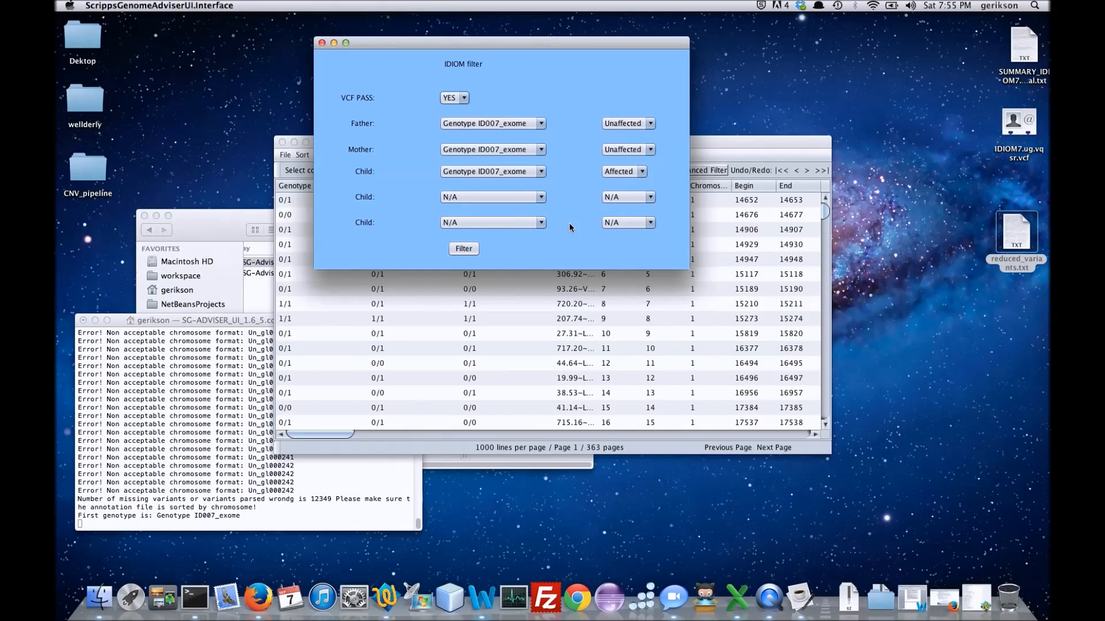
{"action": "left_click", "coordinate": [540, 123]}
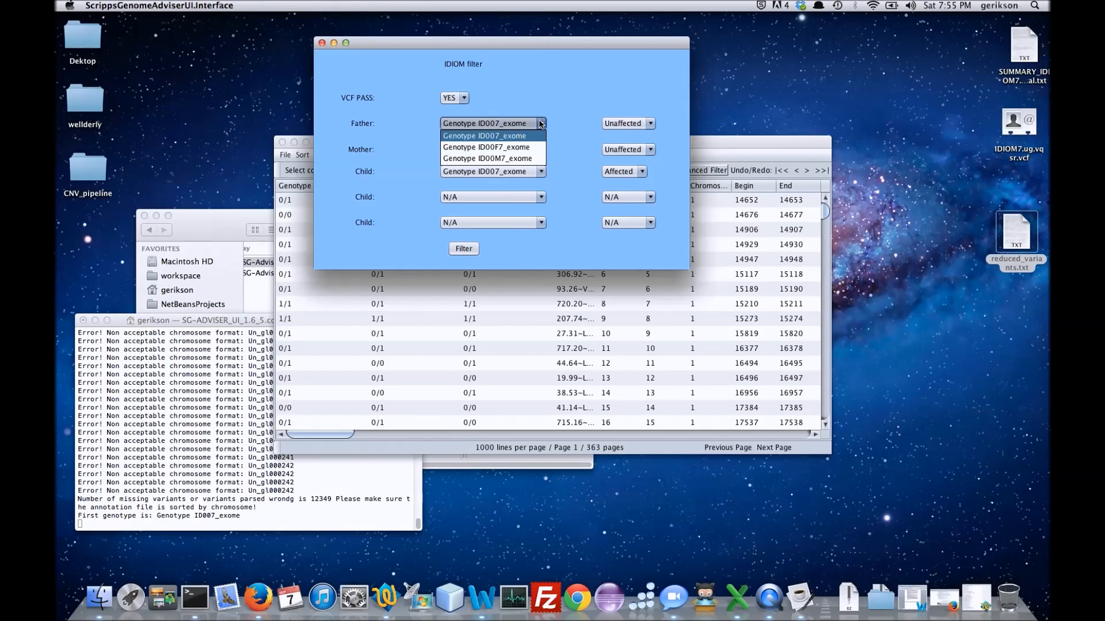
{"action": "left_click", "coordinate": [530, 148]}
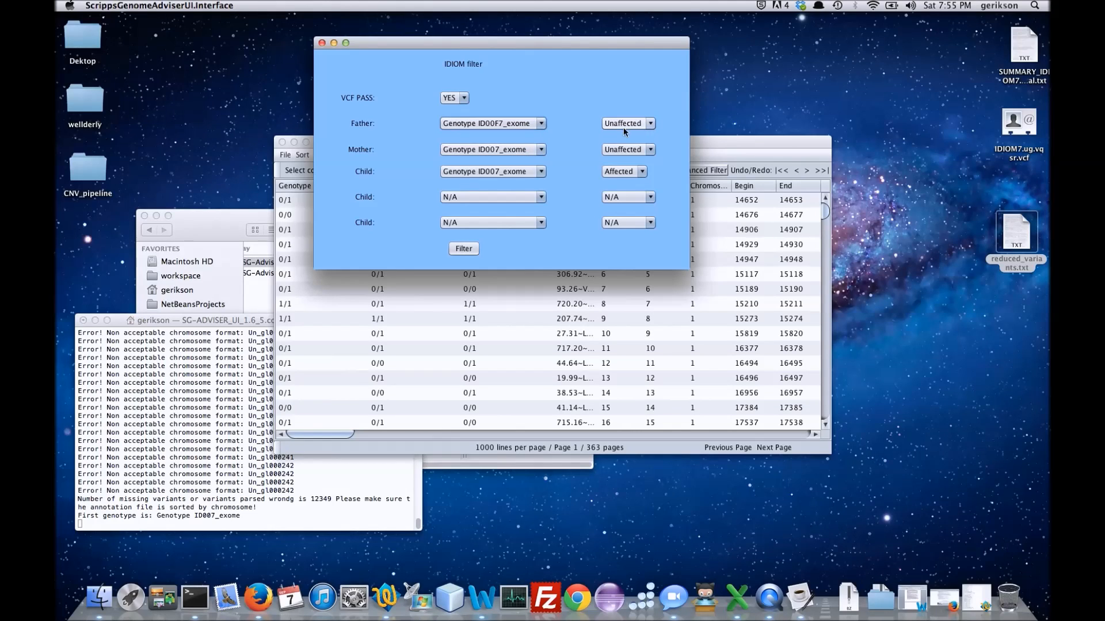
{"action": "left_click", "coordinate": [541, 149]}
{"action": "left_click", "coordinate": [537, 181]}
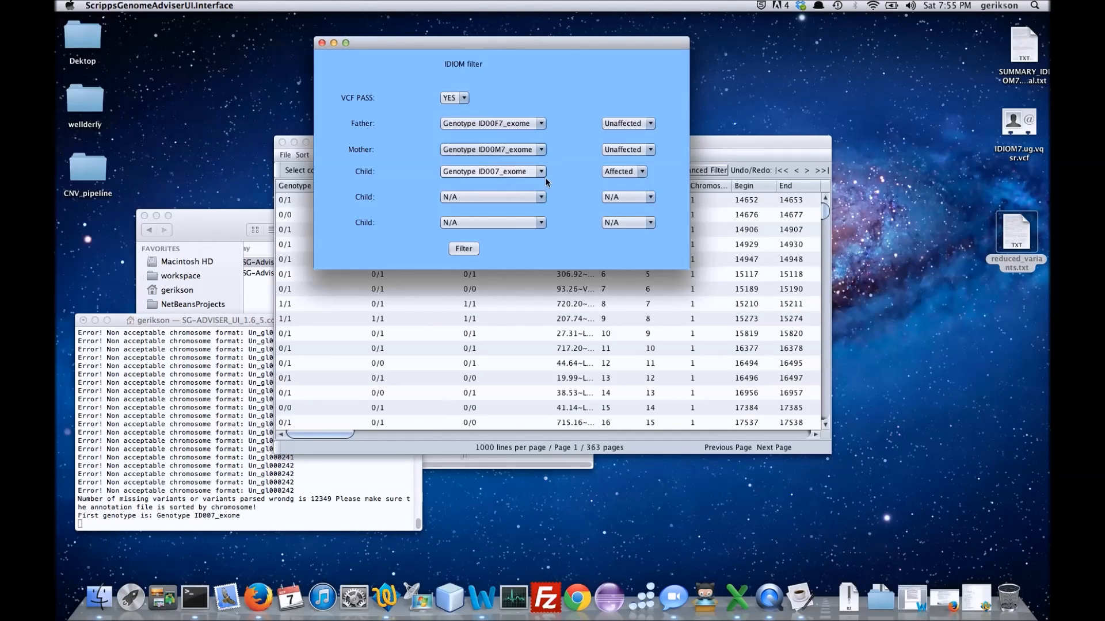
{"action": "left_click", "coordinate": [538, 172]}
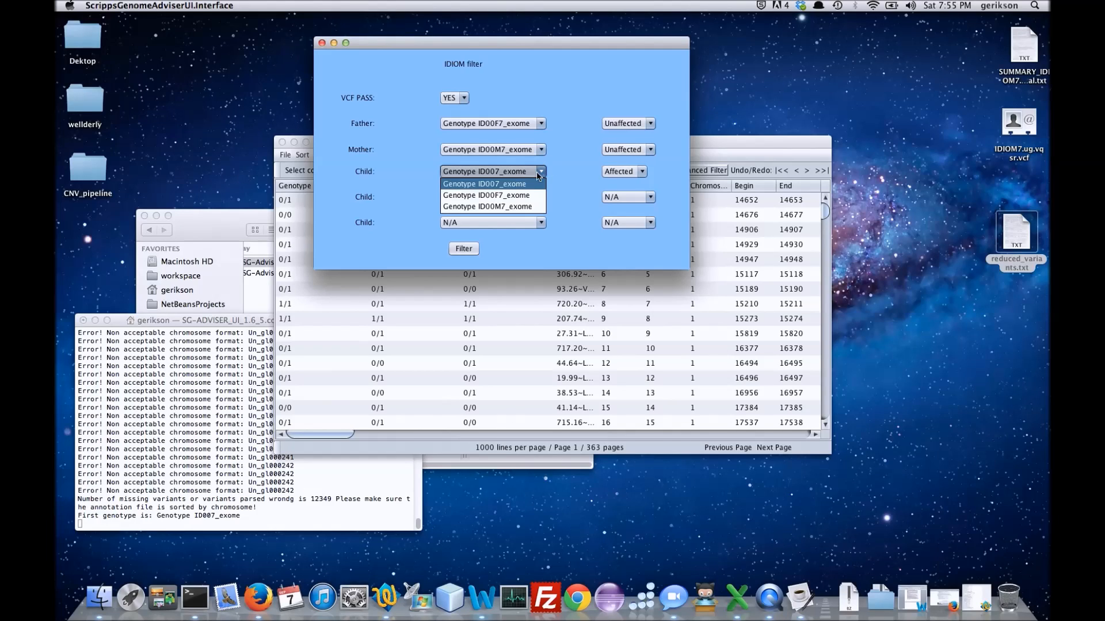
{"action": "left_click", "coordinate": [527, 190]}
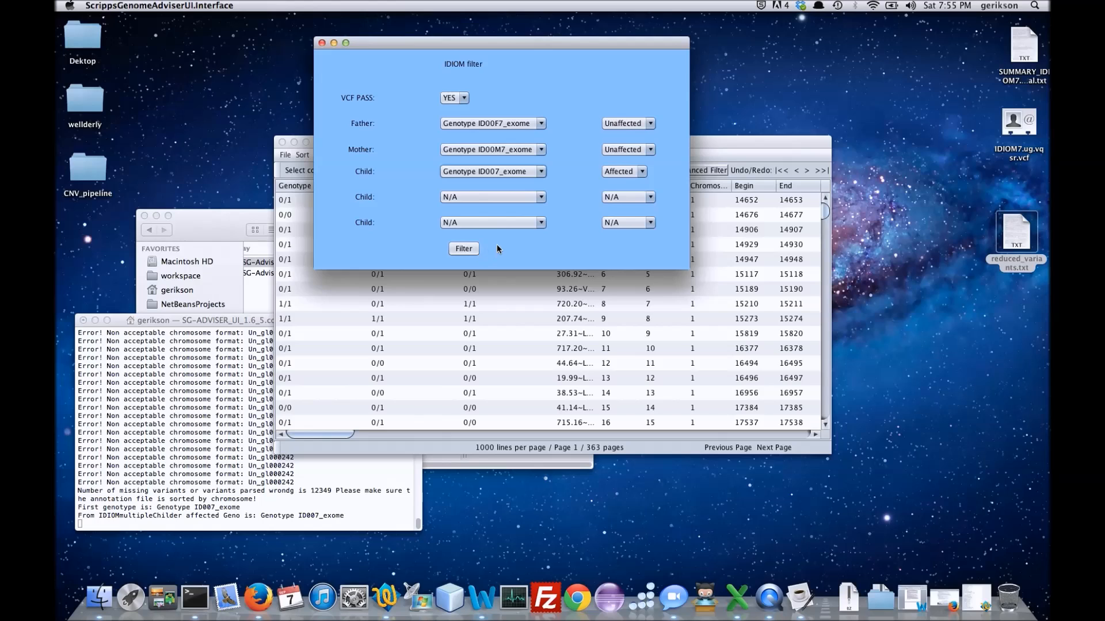
Step: Run the IDIOM filter on the assigned family genotypes and look over the filtered variants
{"action": "left_click", "coordinate": [464, 249]}
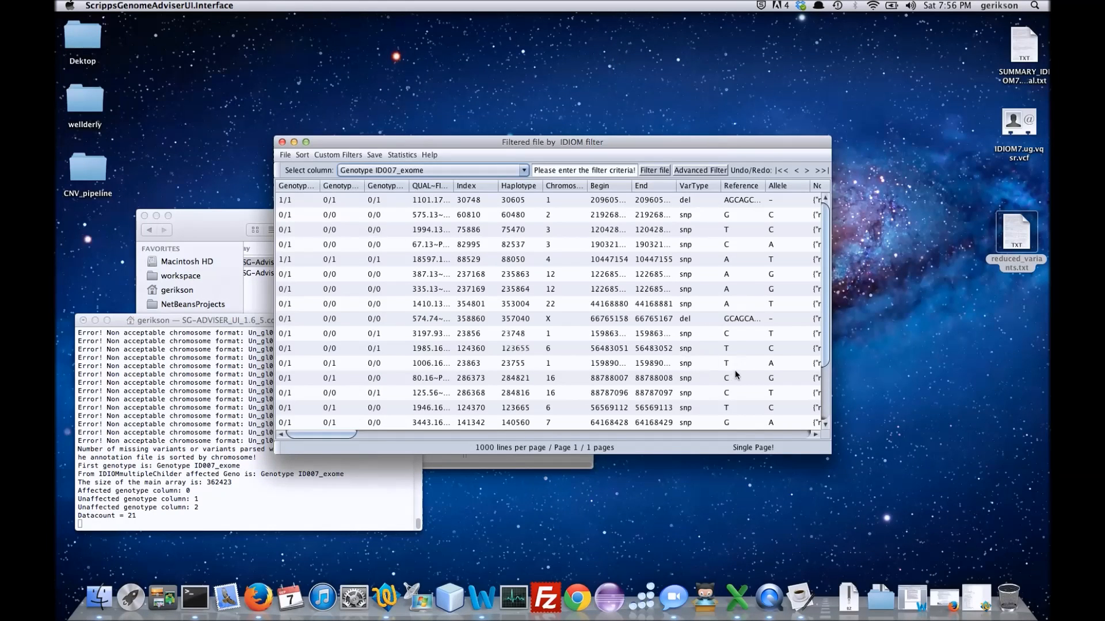
{"action": "scroll", "coordinate": [734, 371], "scroll_direction": "down", "scroll_amount": 5}
{"action": "scroll", "coordinate": [734, 370], "scroll_direction": "up", "scroll_amount": 5}
{"action": "left_click_drag", "start_coordinate": [331, 433], "coordinate": [290, 449]}
Step: Examine the filtered variants row by row, comparing the values in the three genotype columns from the first row down
{"action": "left_click", "coordinate": [303, 201]}
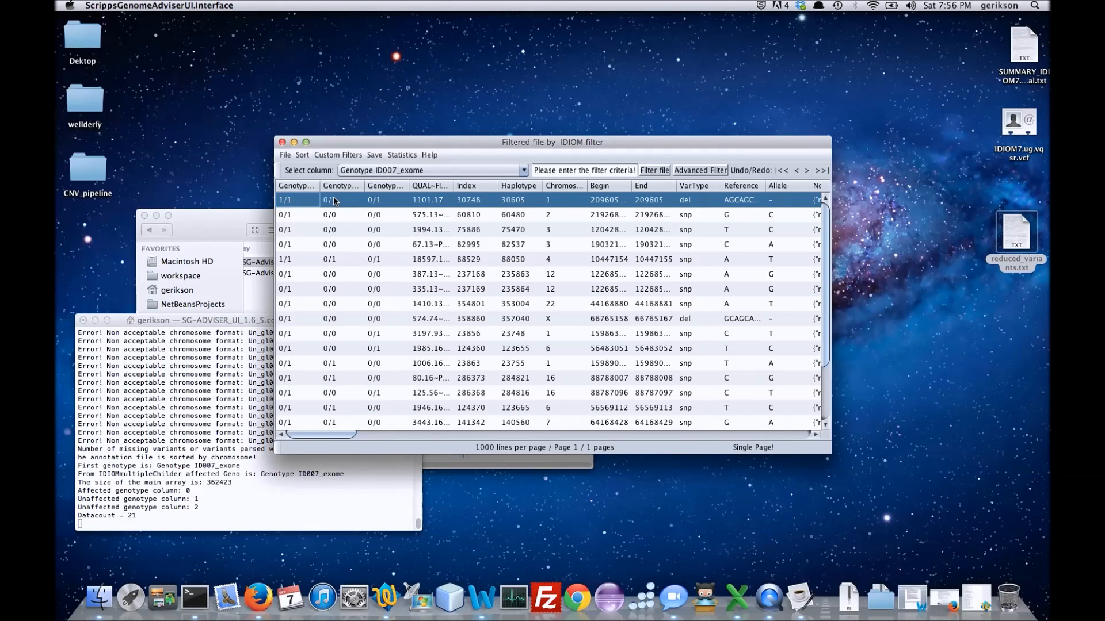
{"action": "left_click", "coordinate": [287, 217]}
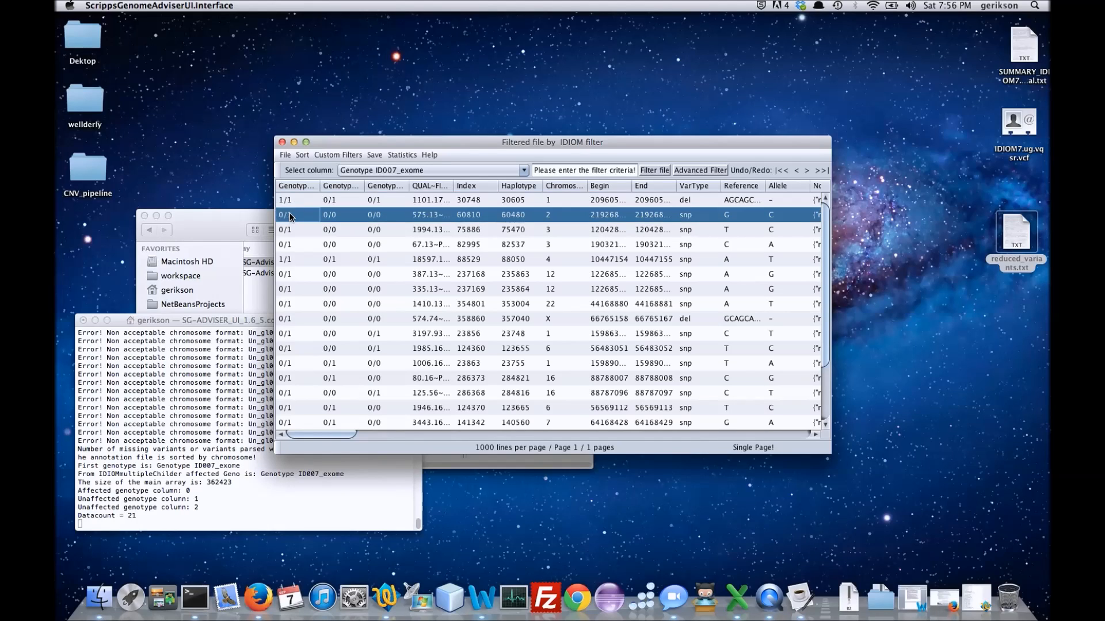
{"action": "left_click_drag", "start_coordinate": [285, 214], "coordinate": [284, 229]}
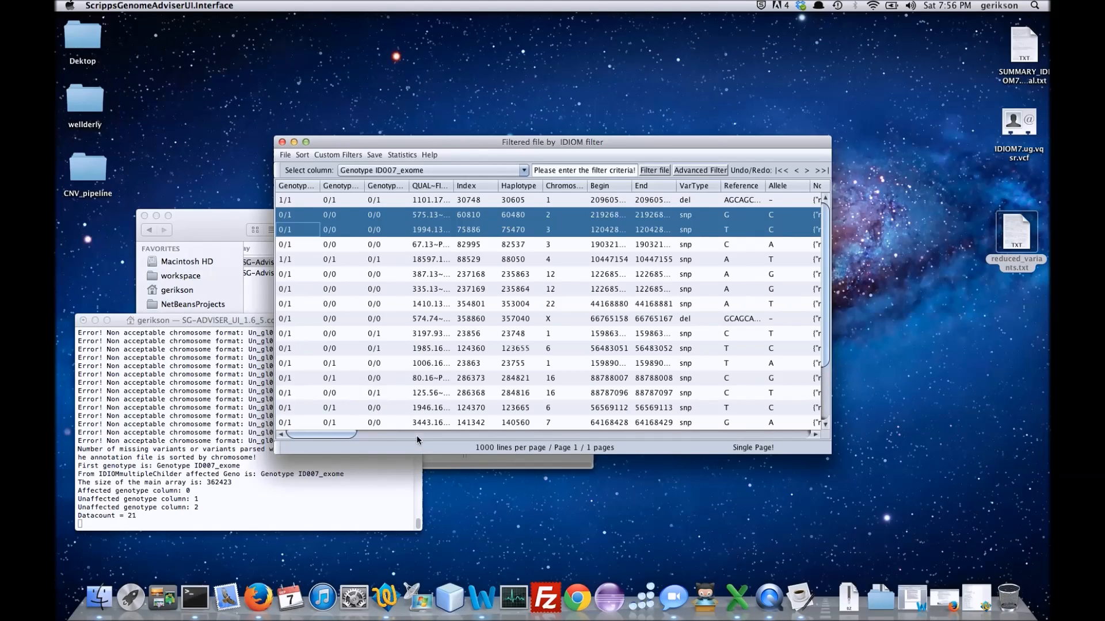
{"action": "scroll", "coordinate": [375, 384], "scroll_direction": "down", "scroll_amount": 2}
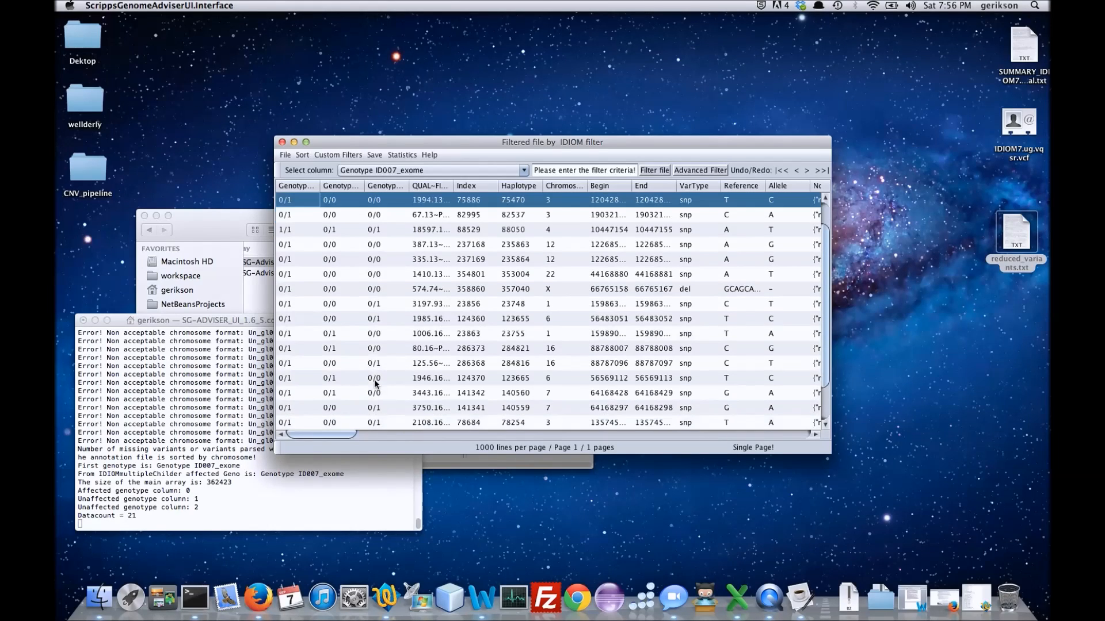
{"action": "scroll", "coordinate": [375, 385], "scroll_direction": "down", "scroll_amount": 3}
{"action": "scroll", "coordinate": [376, 385], "scroll_direction": "up", "scroll_amount": 5}
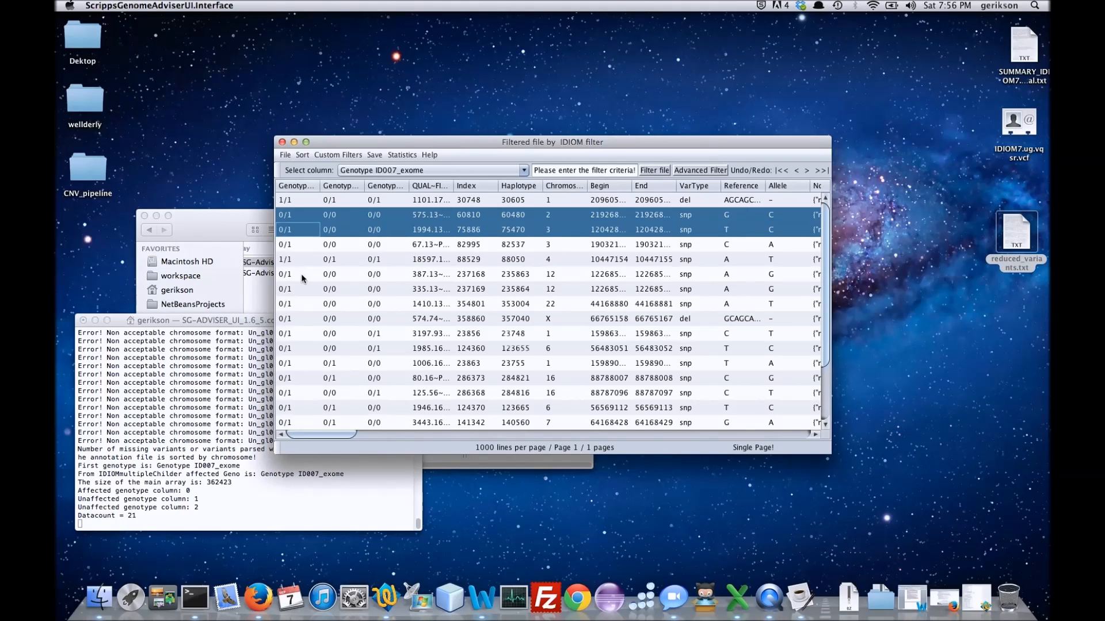
{"action": "scroll", "coordinate": [301, 274], "scroll_direction": "down", "scroll_amount": 4}
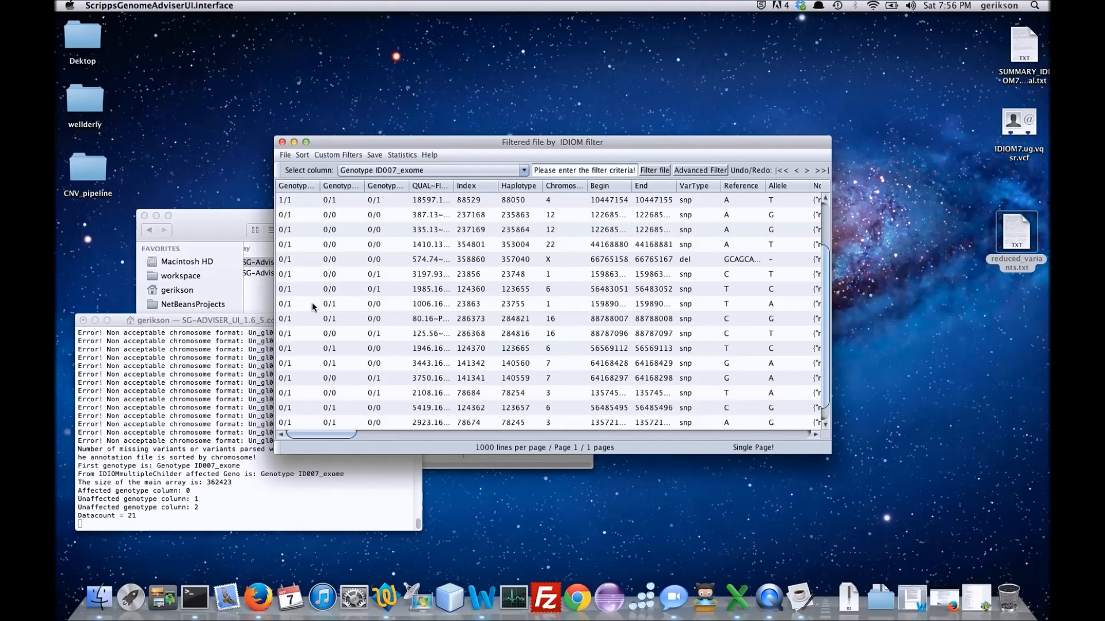
{"action": "scroll", "coordinate": [303, 320], "scroll_direction": "down", "scroll_amount": 1}
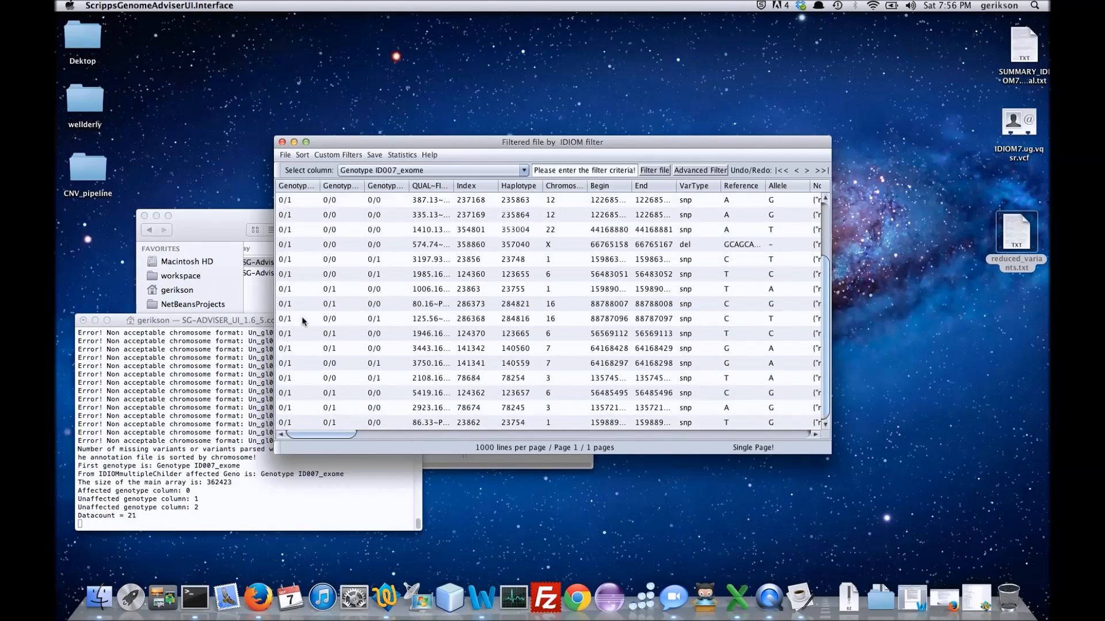
{"action": "scroll", "coordinate": [391, 355], "scroll_direction": "up", "scroll_amount": 5}
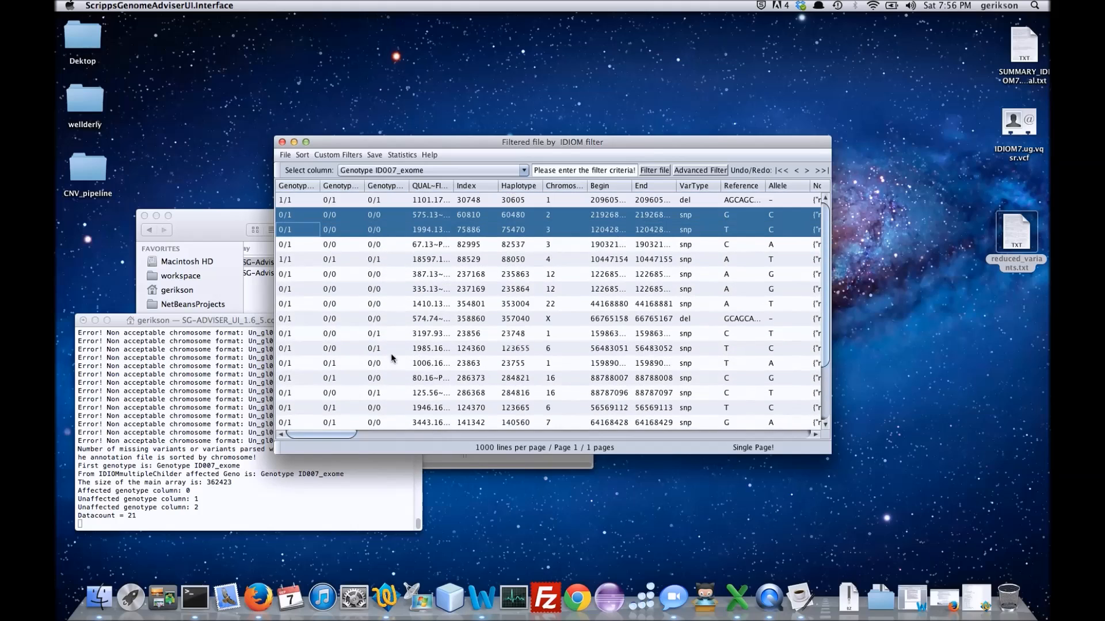
Step: Save the IDIOM-filtered variants to the Desktop as idionFilter.txt
{"action": "left_click", "coordinate": [375, 155]}
{"action": "left_click", "coordinate": [392, 171]}
{"action": "left_click", "coordinate": [437, 271]}
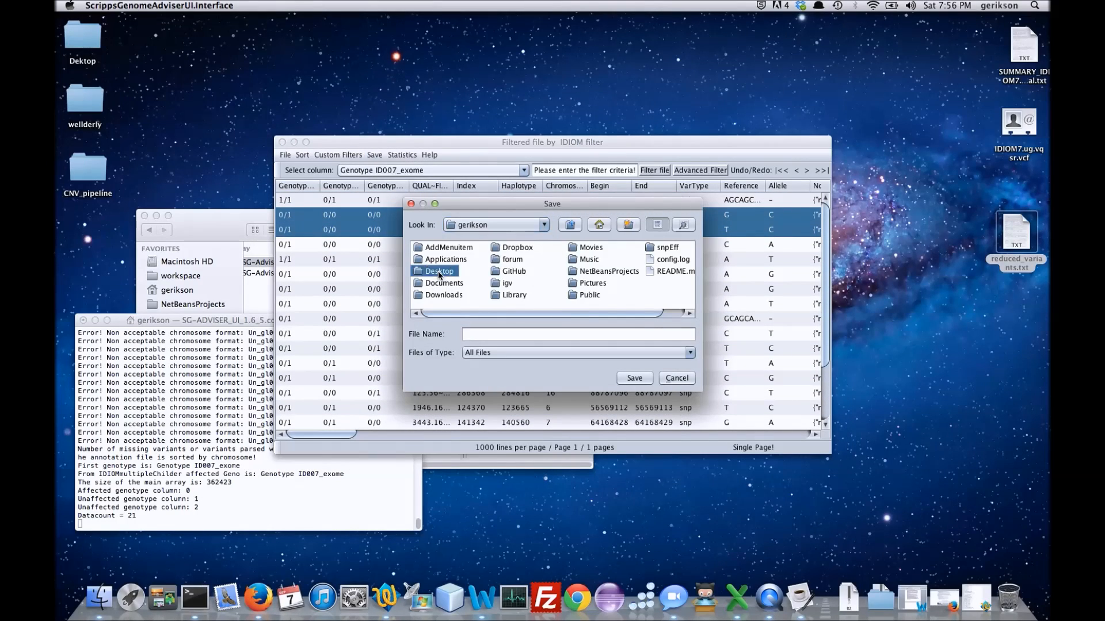
{"action": "double_click", "coordinate": [437, 271]}
{"action": "left_click", "coordinate": [483, 338]}
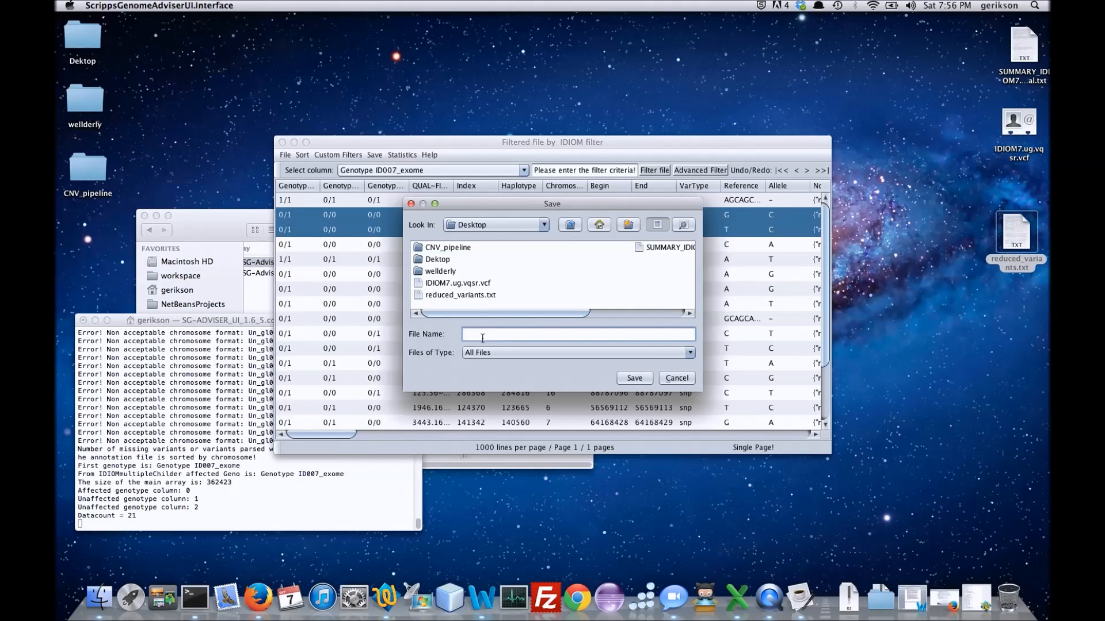
{"action": "type", "text": "idionFilter.txt"}
{"action": "left_click", "coordinate": [635, 379]}
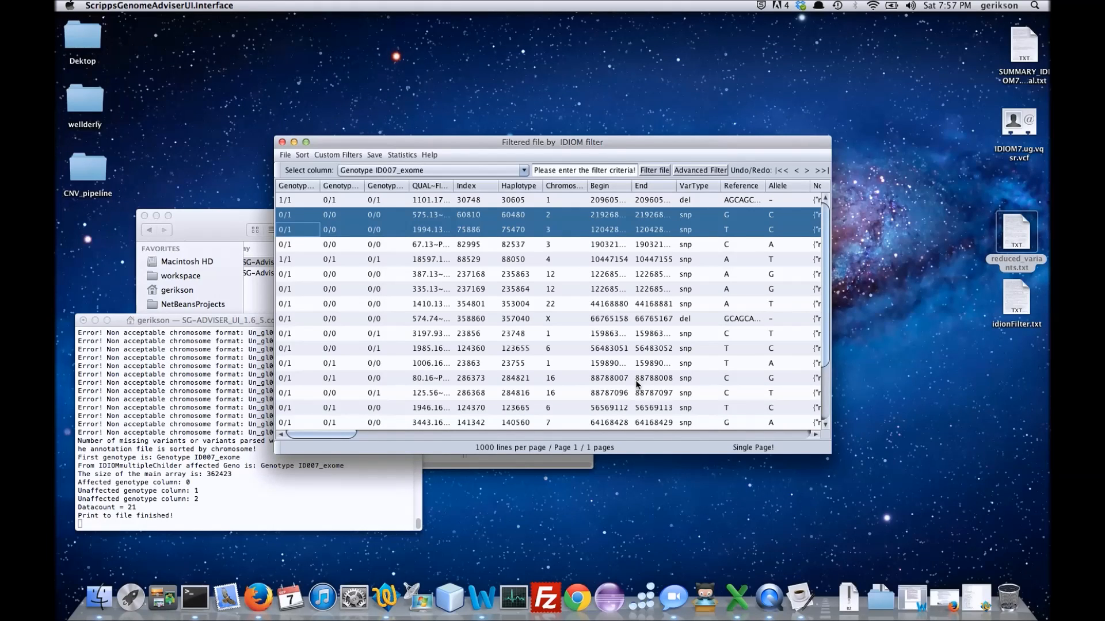
Step: Switch to the Scripps Genome ADVISER website in Firefox, view its Contact page and Biostar forum, and minimise the browser
{"action": "left_click", "coordinate": [939, 600]}
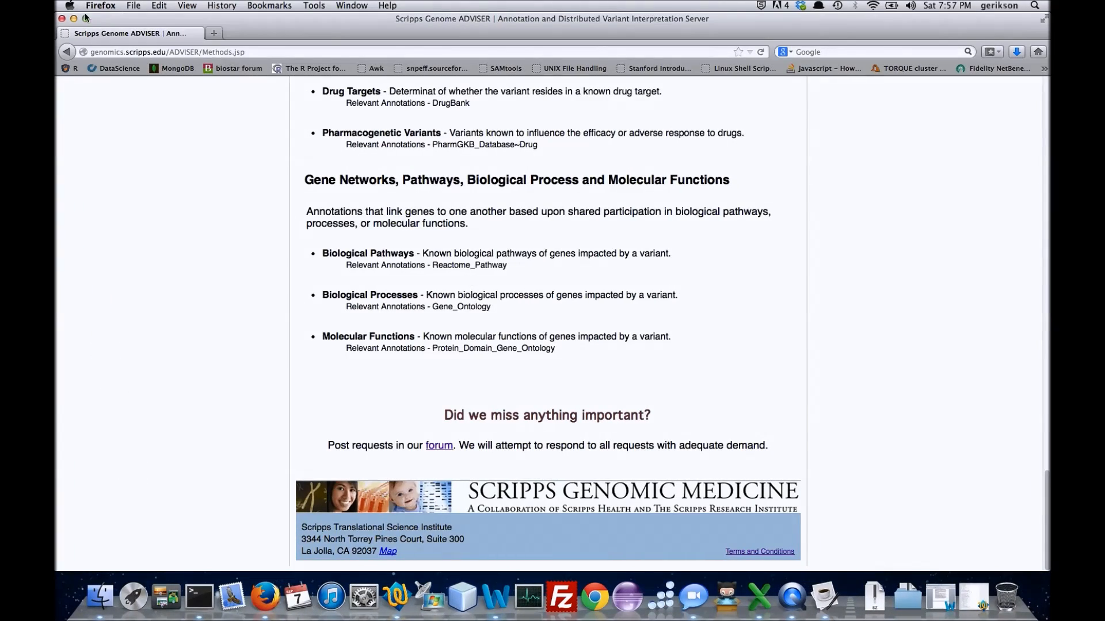
{"action": "scroll", "coordinate": [606, 266], "scroll_direction": "up", "scroll_amount": 10}
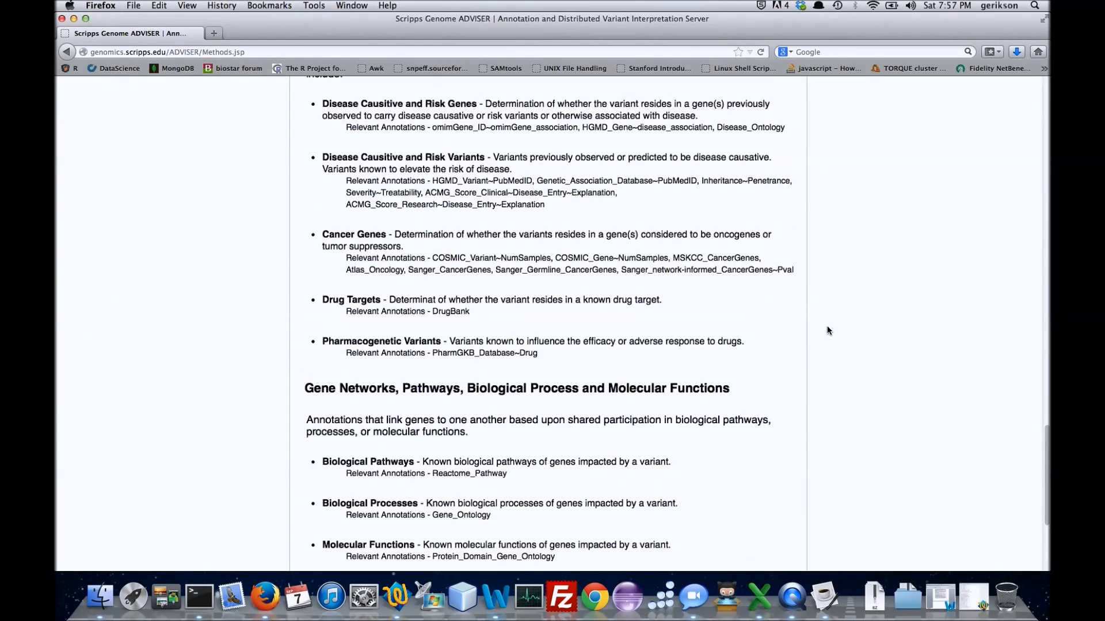
{"action": "scroll", "coordinate": [827, 330], "scroll_direction": "up", "scroll_amount": 15}
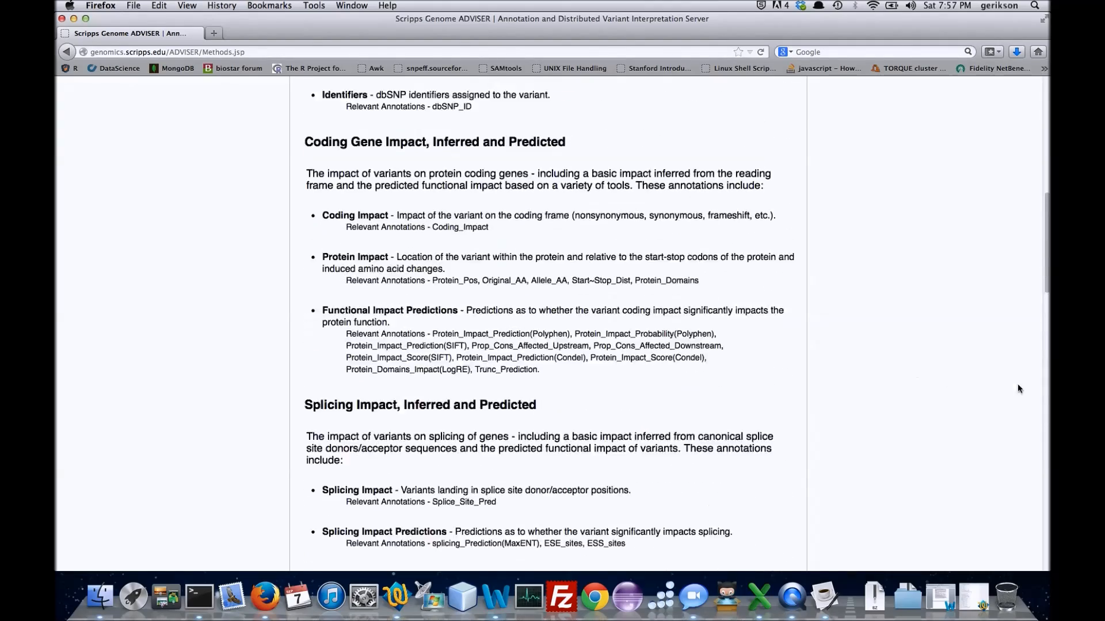
{"action": "left_click_drag", "start_coordinate": [1046, 214], "coordinate": [1044, 112]}
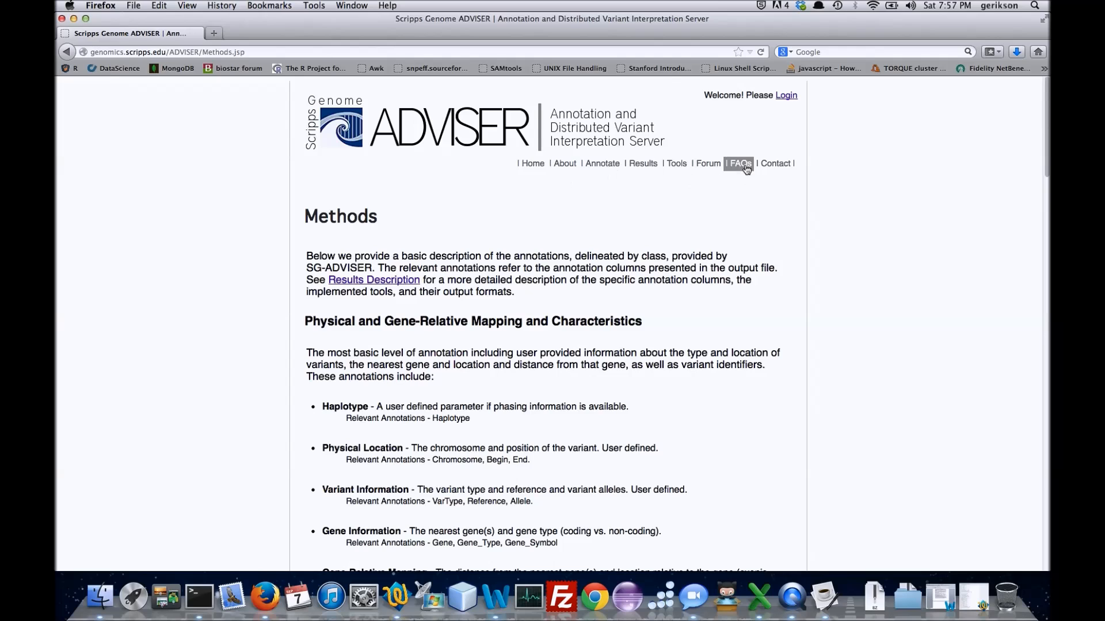
{"action": "left_click", "coordinate": [786, 166]}
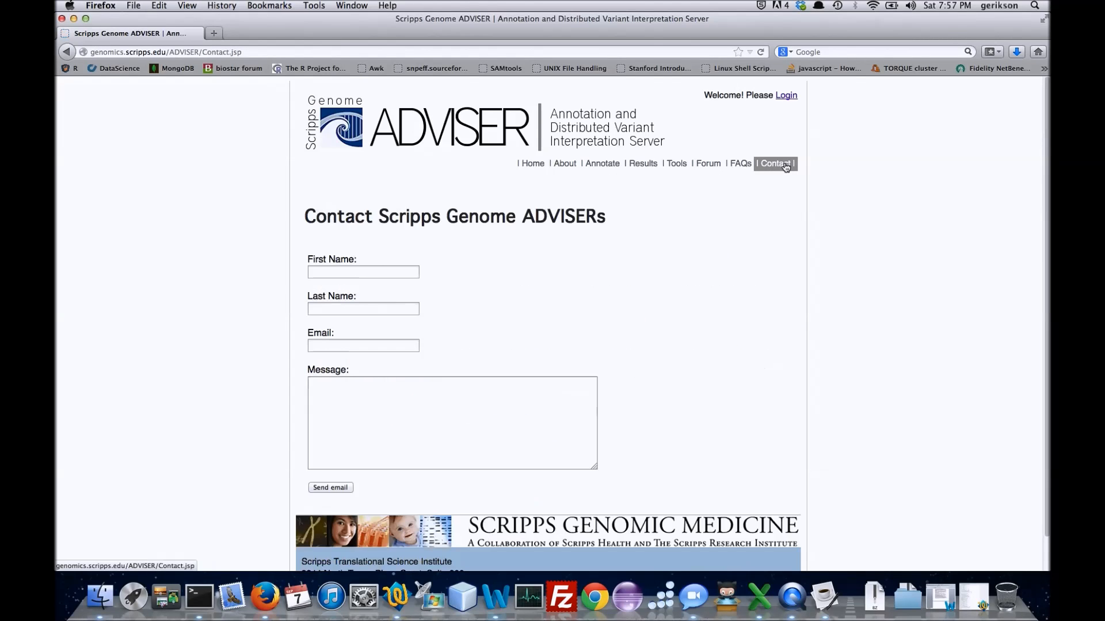
{"action": "left_click", "coordinate": [712, 167]}
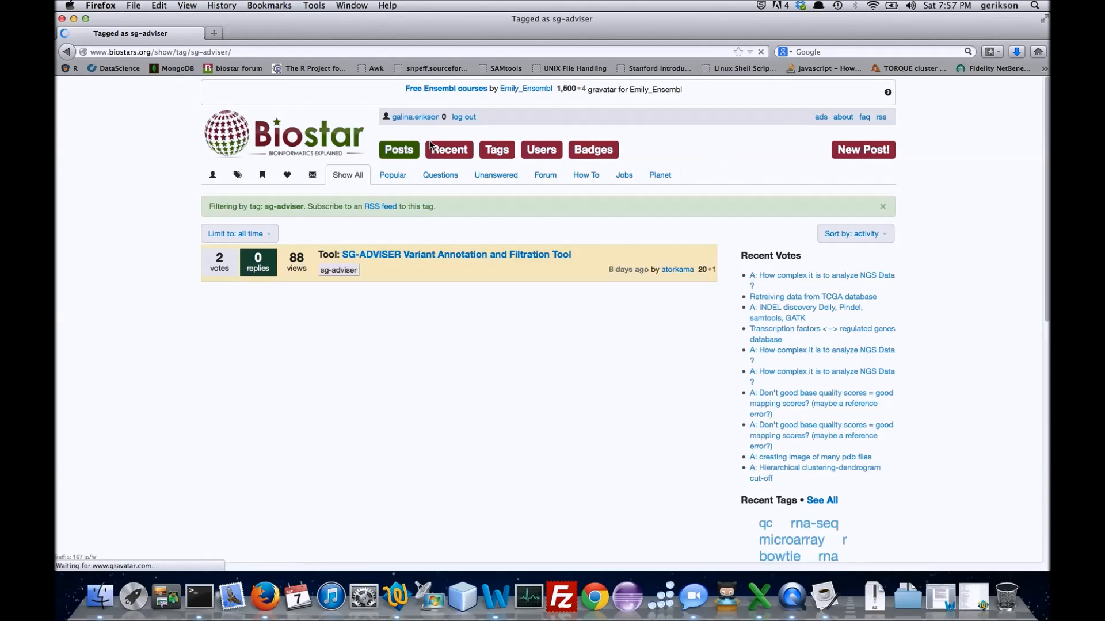
{"action": "left_click", "coordinate": [73, 19]}
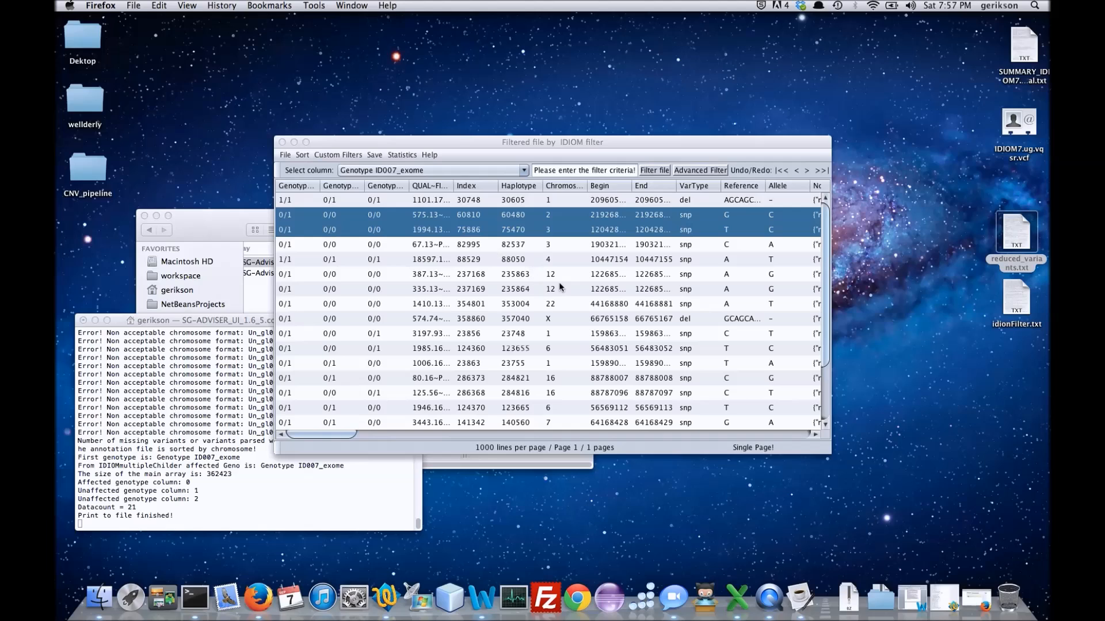